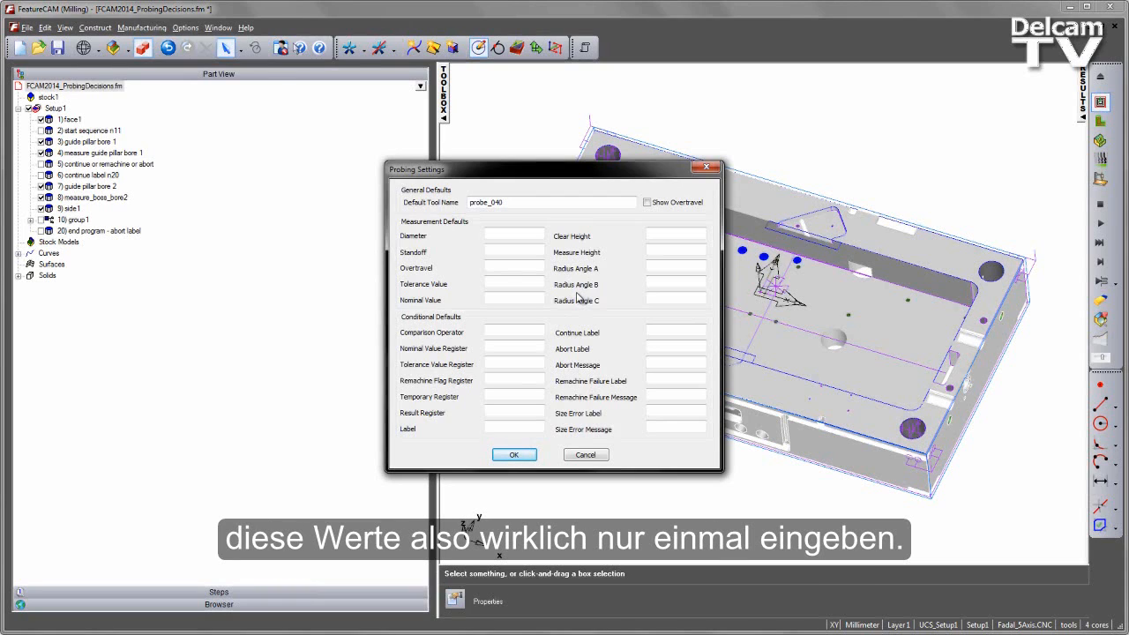
Close the probing settings unchanged and simulate the machining sequence operation by operation through the probing of guide pillar bore 2
{"action": "left_click", "coordinate": [590, 457]}
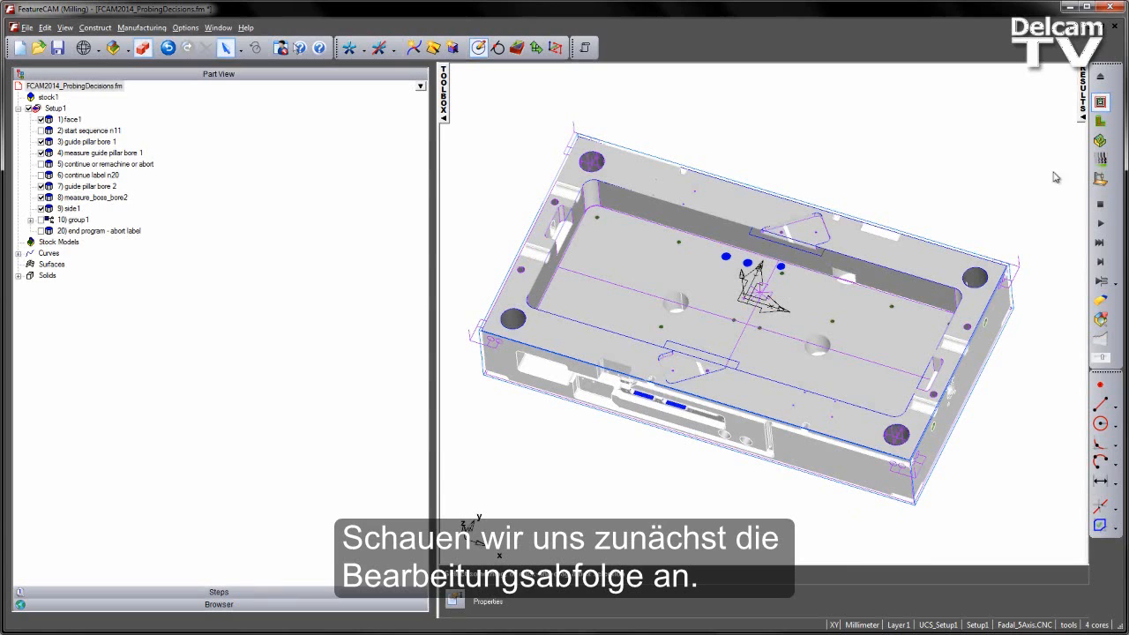
{"action": "left_click", "coordinate": [1101, 262]}
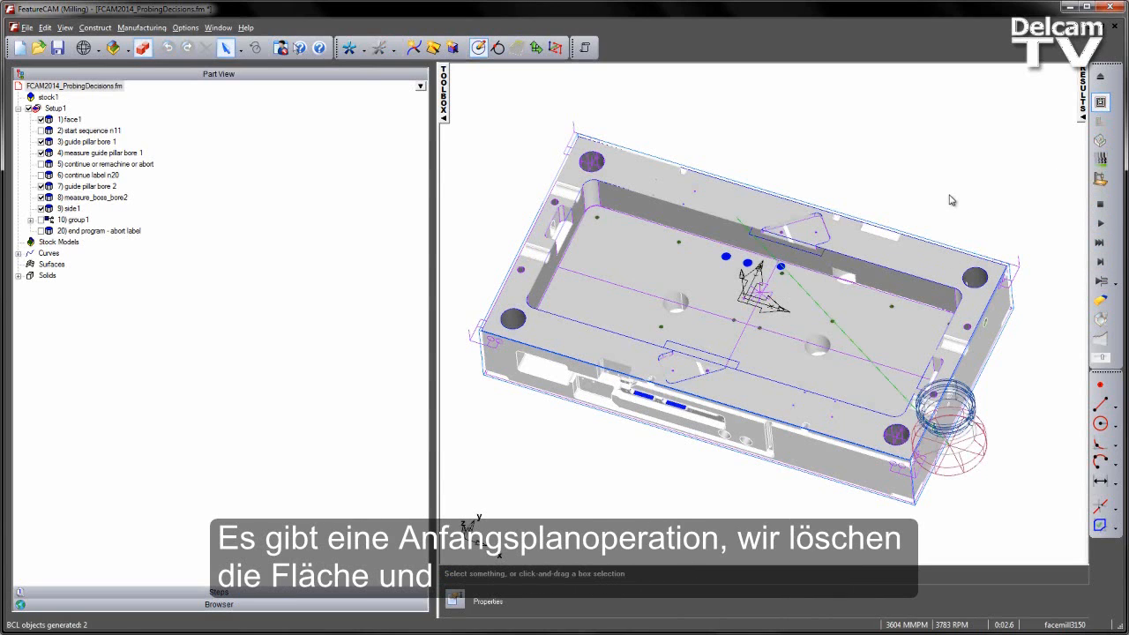
{"action": "left_click", "coordinate": [1101, 282]}
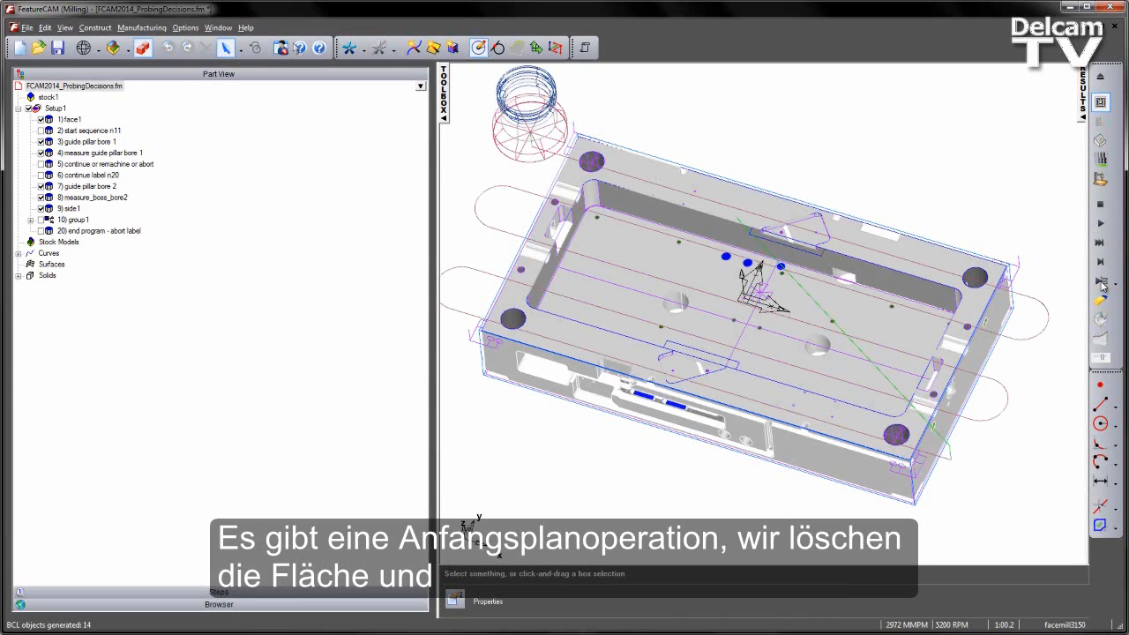
{"action": "left_click", "coordinate": [1101, 282]}
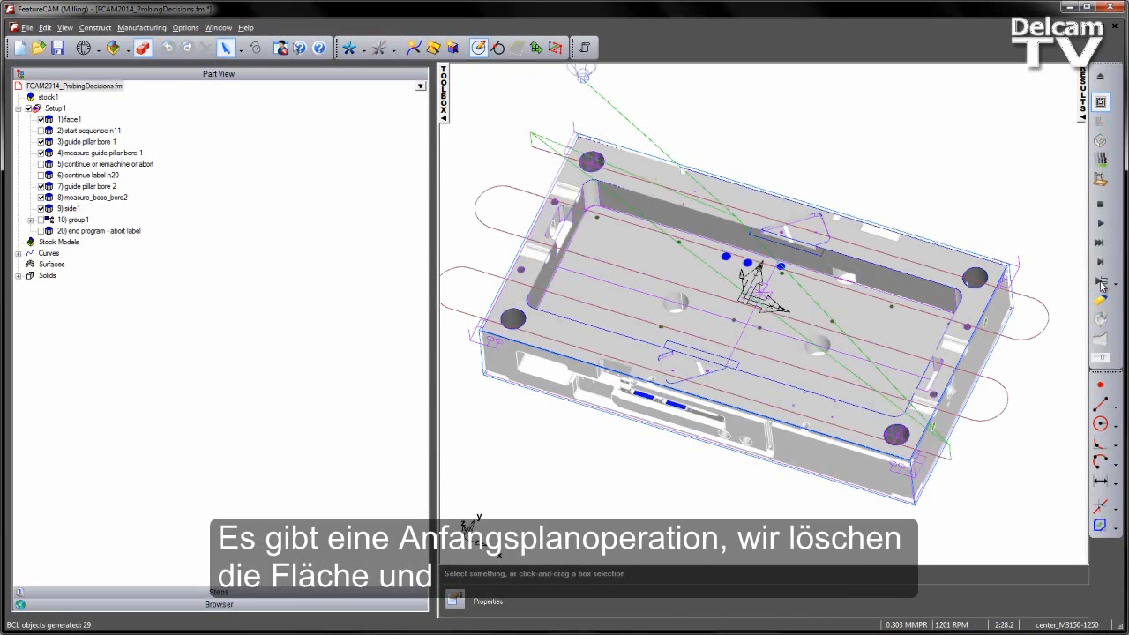
{"action": "left_click", "coordinate": [1101, 282]}
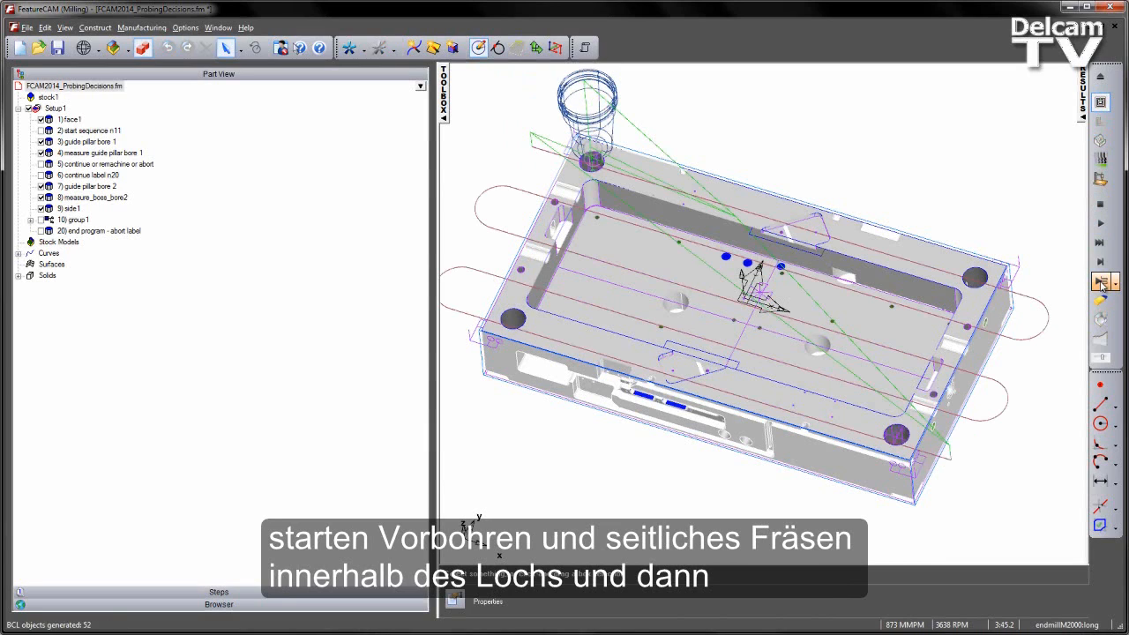
{"action": "left_click", "coordinate": [1101, 283]}
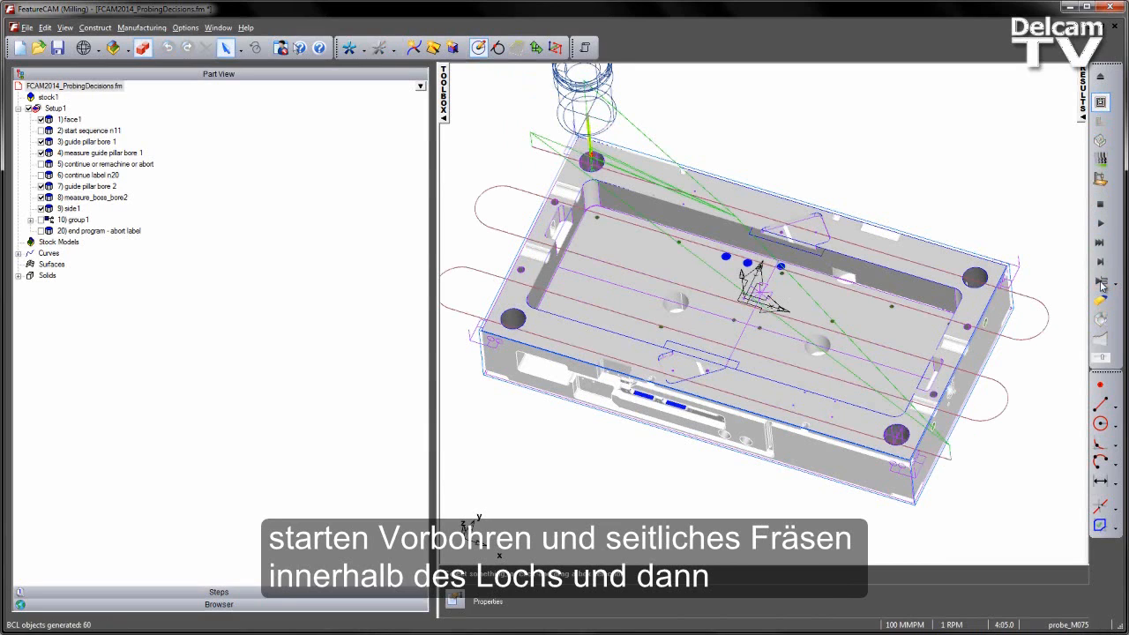
{"action": "left_click", "coordinate": [1101, 283]}
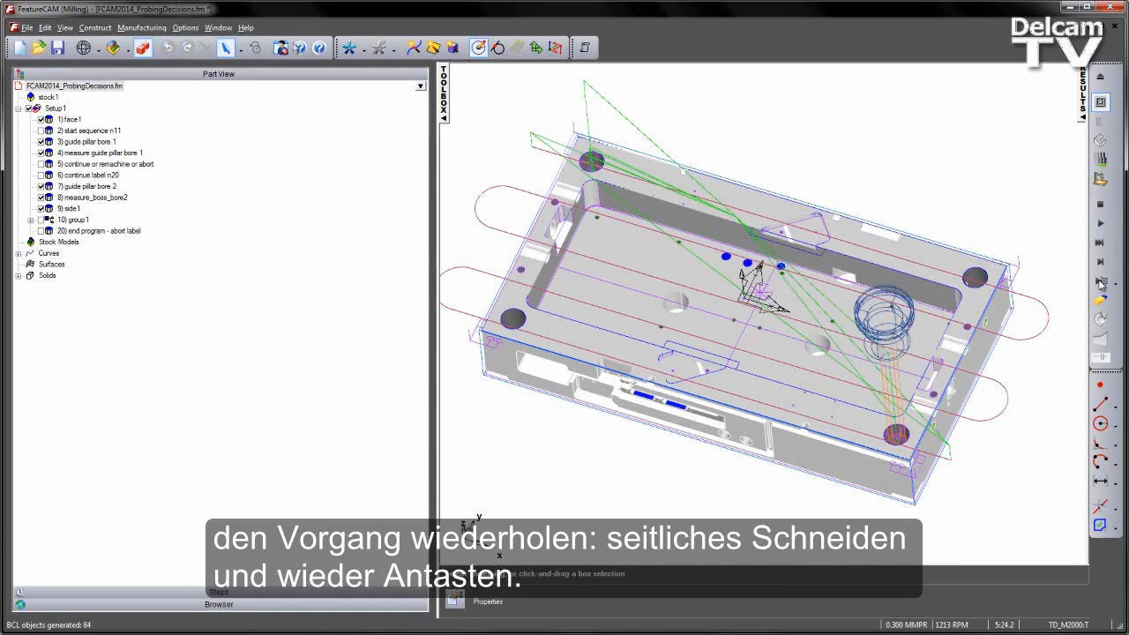
{"action": "left_click", "coordinate": [1101, 281]}
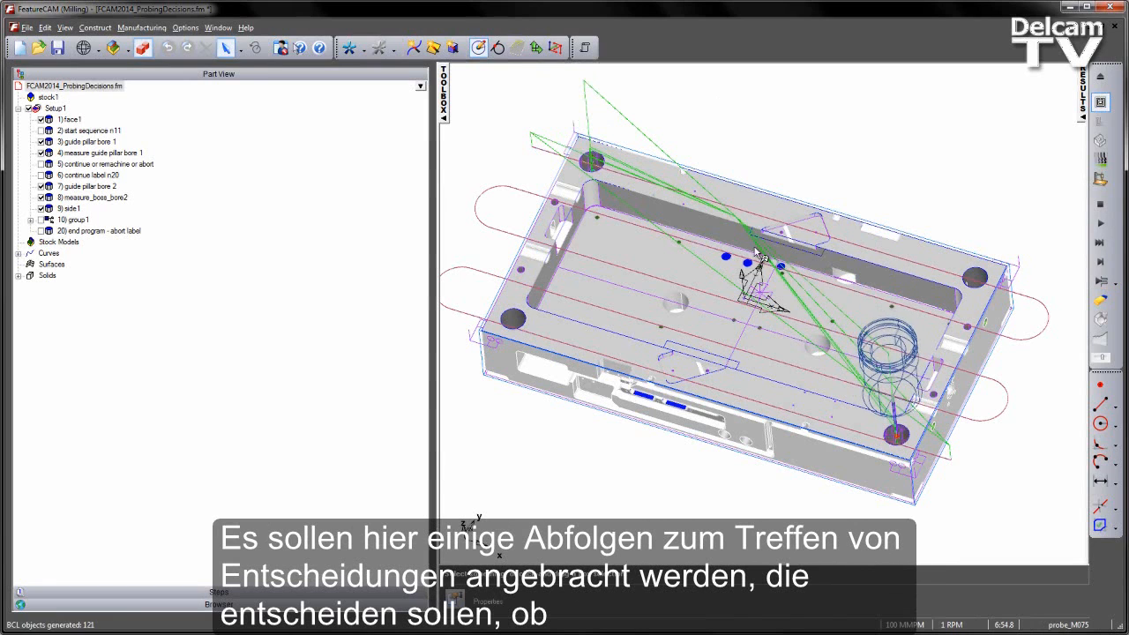
Examine the simulated toolpaths around the guide pillar bores and abort the current simulation
{"action": "middle_click_drag", "start_coordinate": [758, 251], "coordinate": [759, 182]}
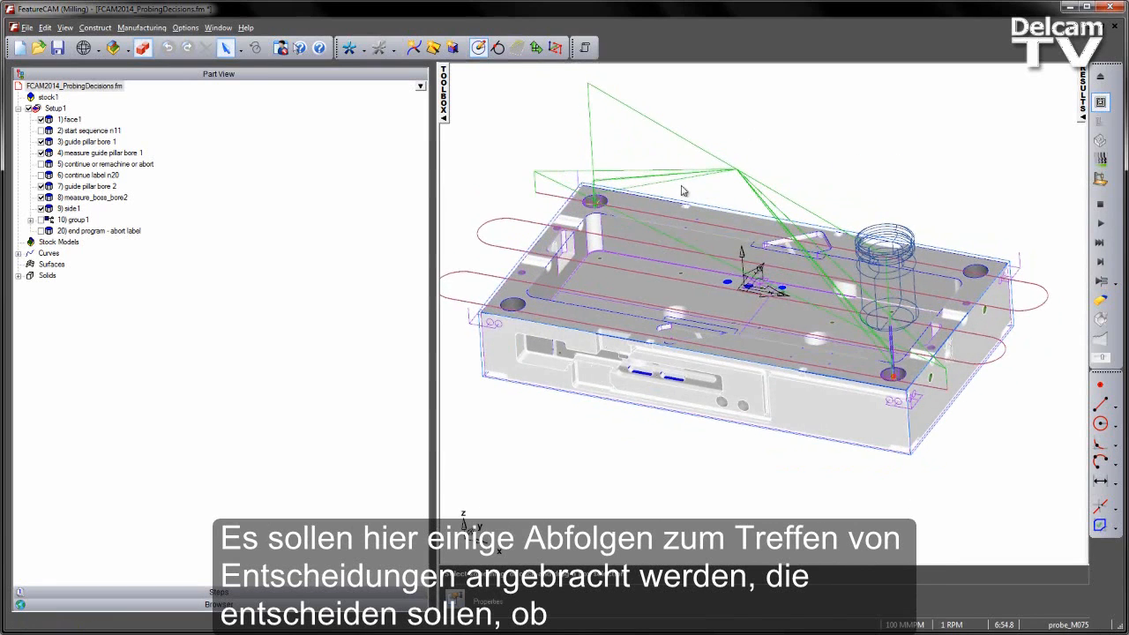
{"action": "middle_click_drag", "start_coordinate": [688, 204], "coordinate": [682, 225]}
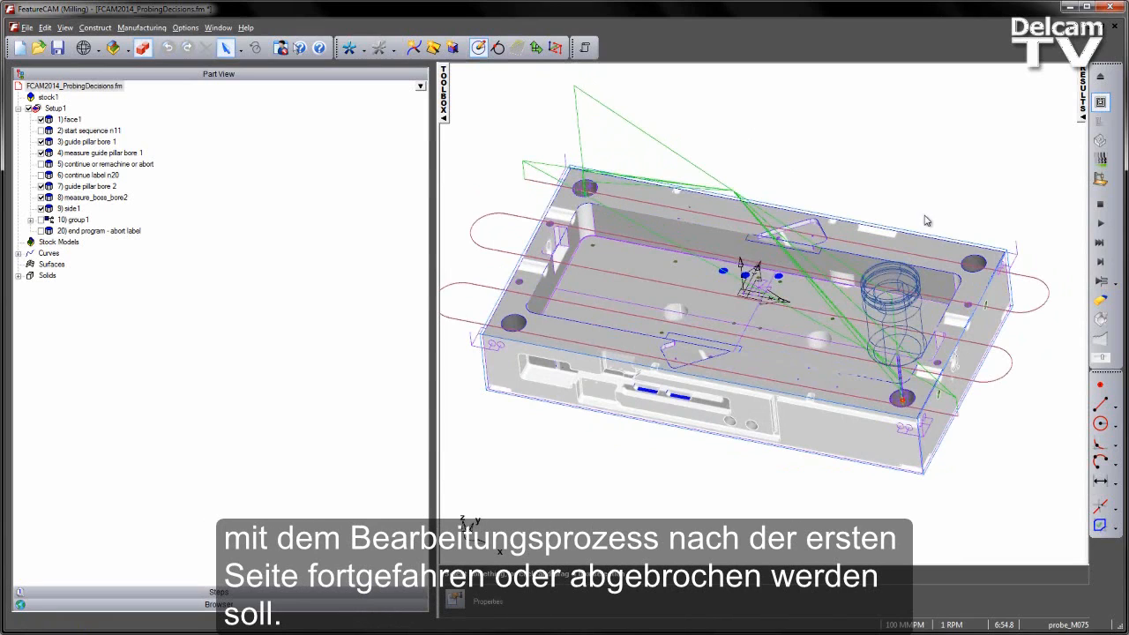
{"action": "left_click", "coordinate": [1100, 204]}
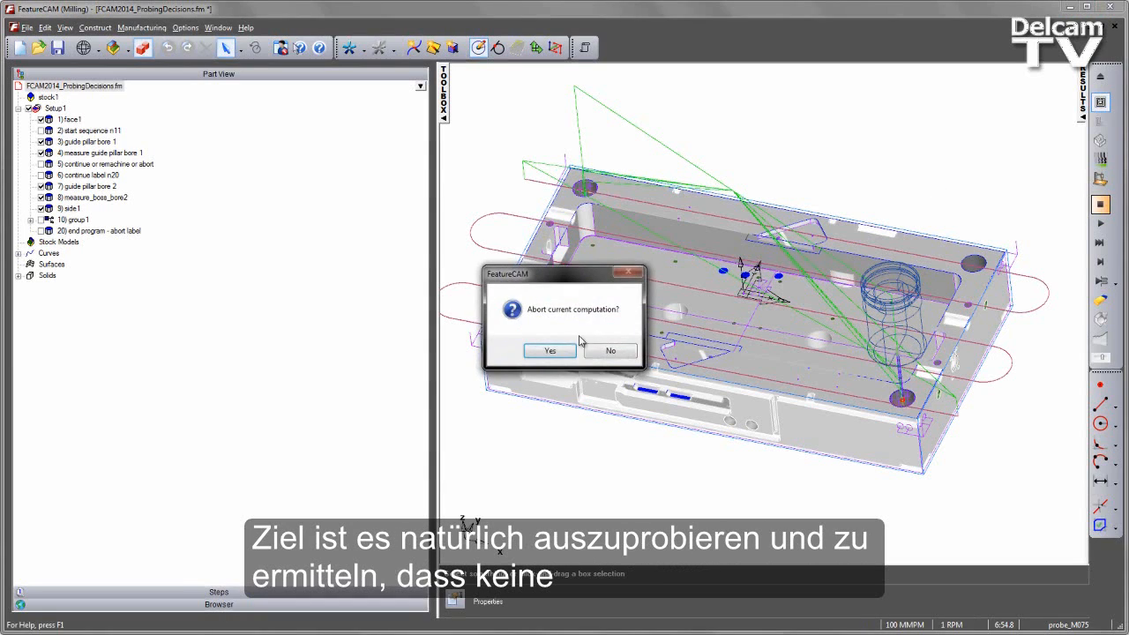
{"action": "left_click", "coordinate": [550, 350]}
{"action": "middle_click_drag", "start_coordinate": [809, 256], "coordinate": [797, 259]}
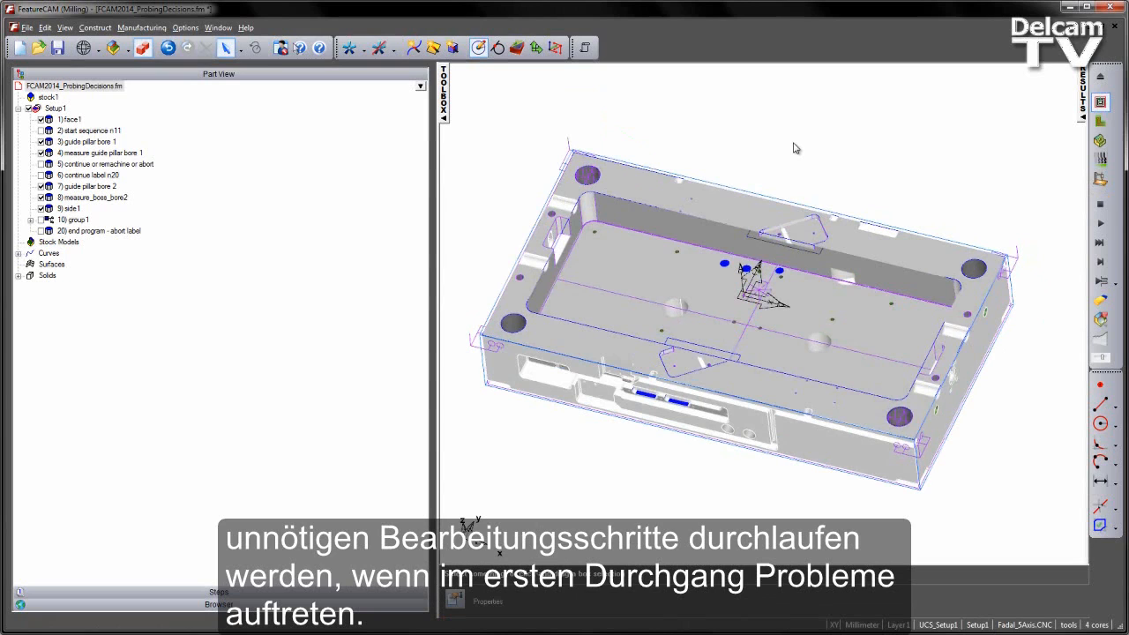
Run the full toolpath simulation, review the generated NC code from start to end, and stop the simulation
{"action": "left_click", "coordinate": [1101, 223]}
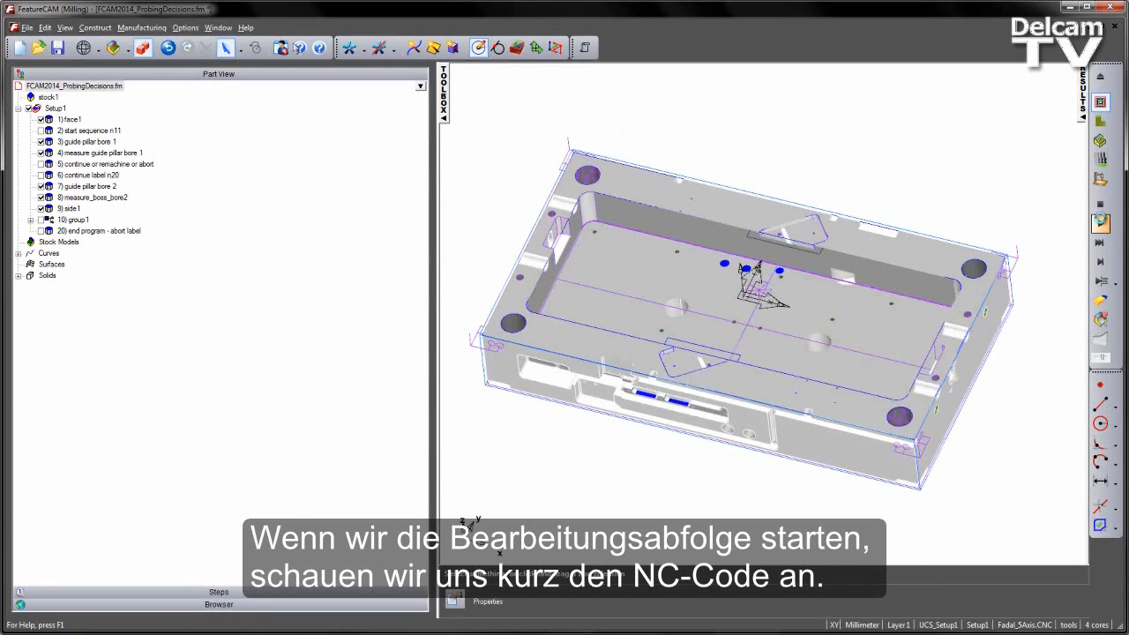
{"action": "left_click", "coordinate": [1100, 102]}
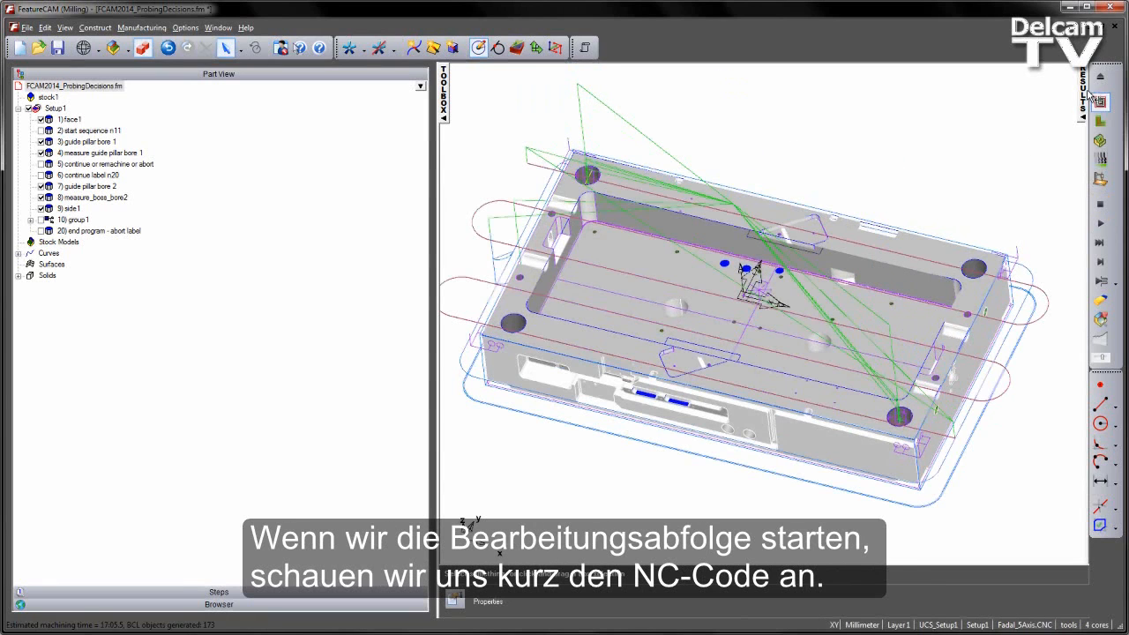
{"action": "left_click", "coordinate": [893, 556]}
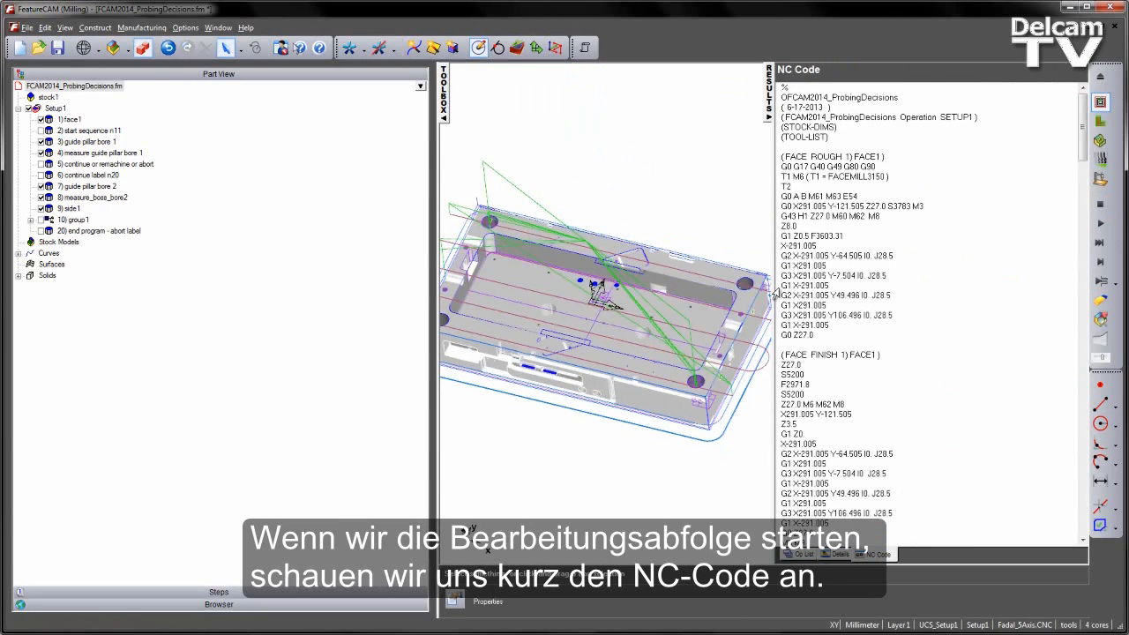
{"action": "left_click_drag", "start_coordinate": [773, 273], "coordinate": [658, 269]}
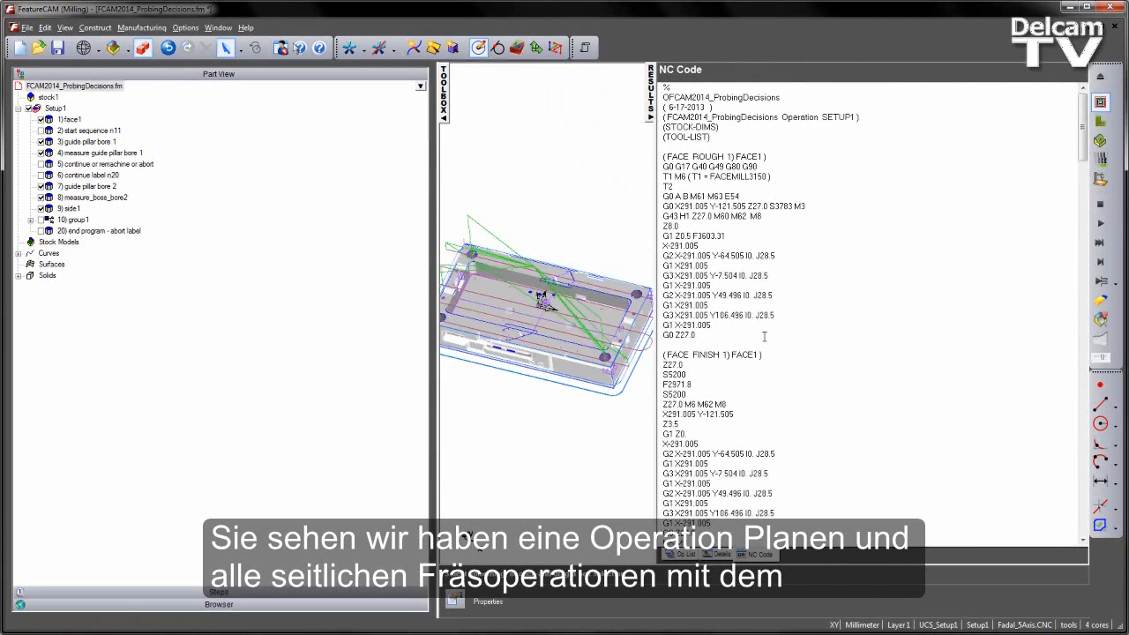
{"action": "left_click_drag", "start_coordinate": [1083, 152], "coordinate": [1031, 529]}
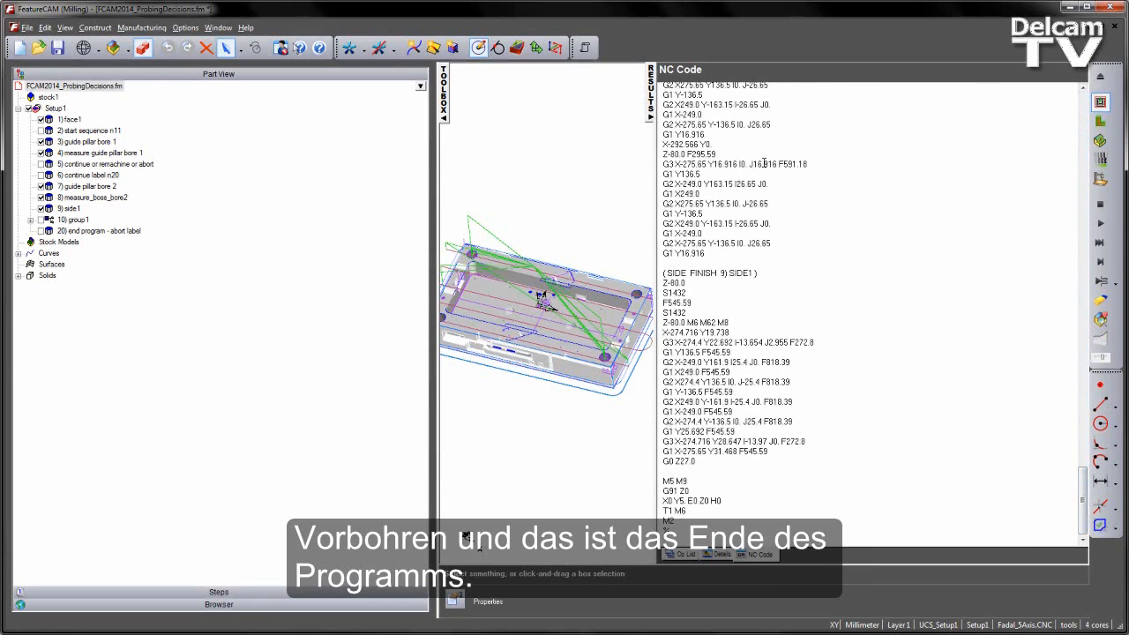
{"action": "left_click_drag", "start_coordinate": [1085, 501], "coordinate": [1084, 97]}
{"action": "left_click", "coordinate": [653, 112]}
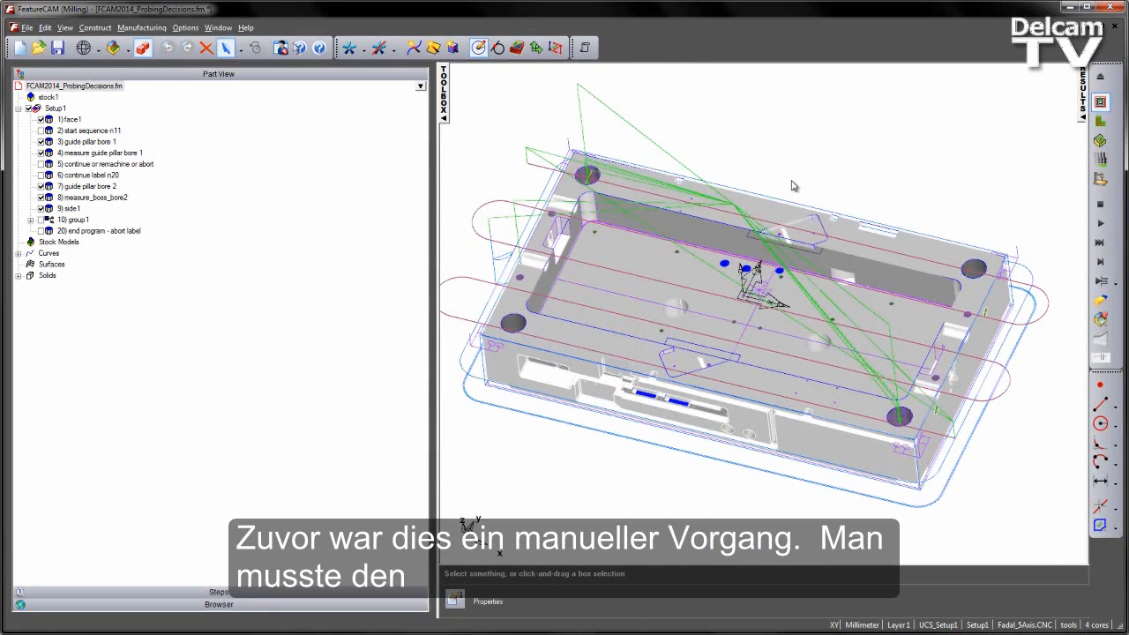
{"action": "scroll", "coordinate": [792, 186], "scroll_direction": "down", "scroll_amount": 2}
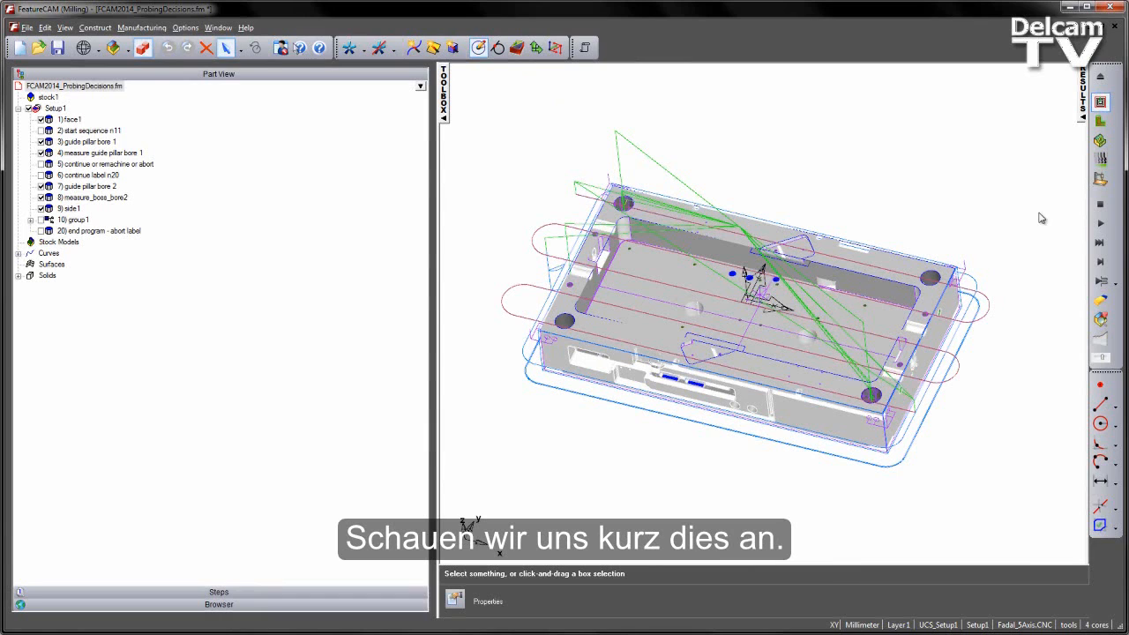
{"action": "left_click", "coordinate": [1101, 207]}
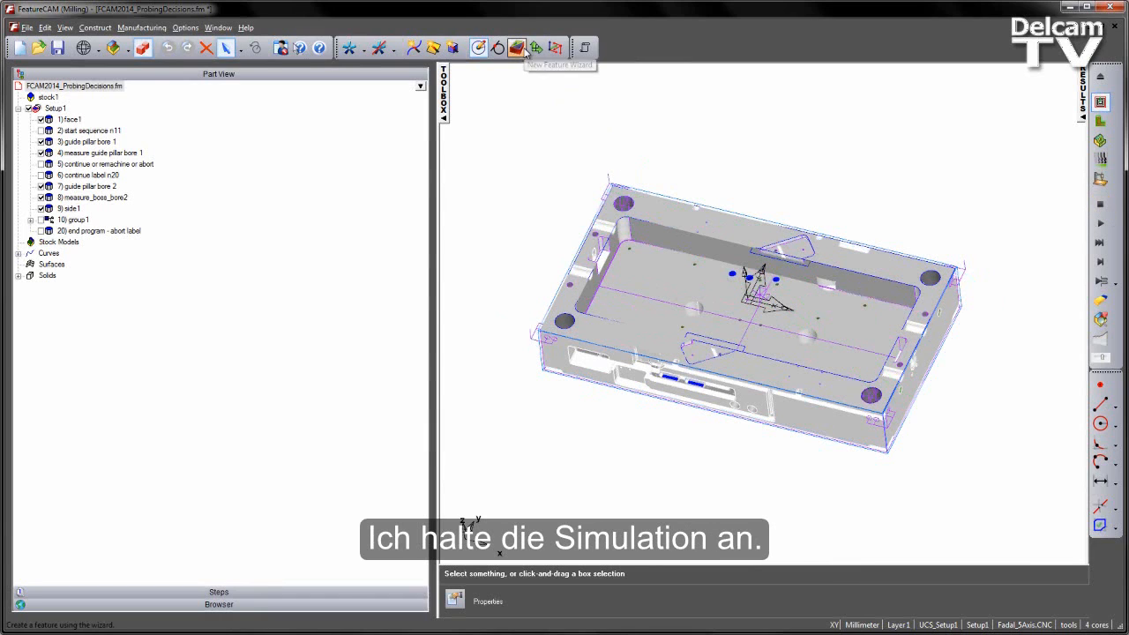
Begin a new user-defined feature of the type Test Jump Label from the macro add-ins
{"action": "left_click", "coordinate": [516, 47]}
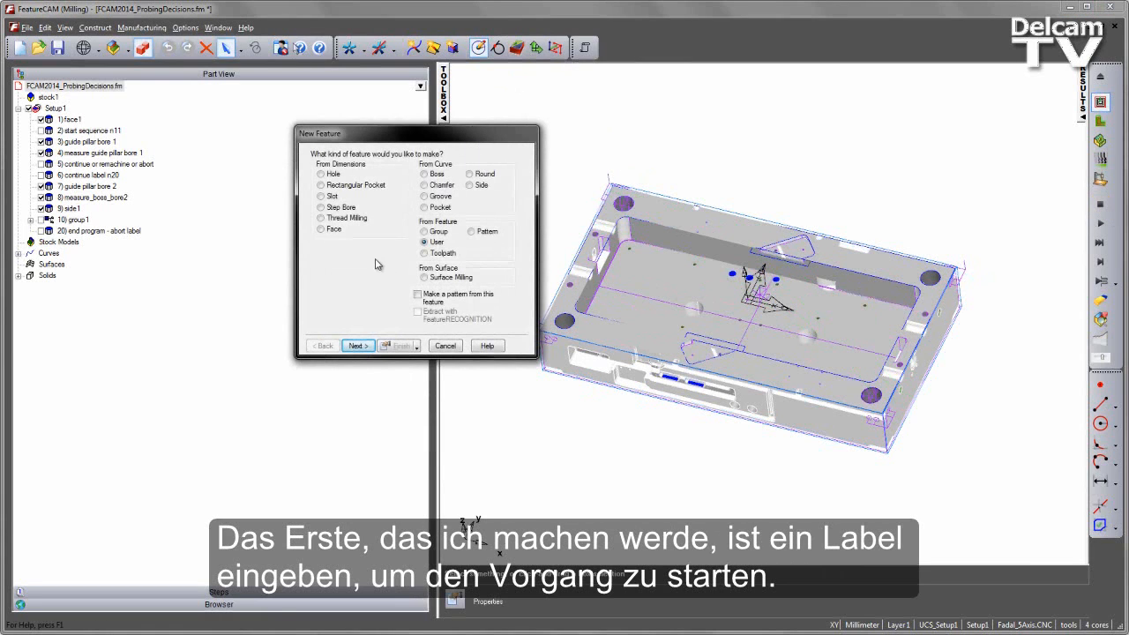
{"action": "left_click", "coordinate": [360, 347]}
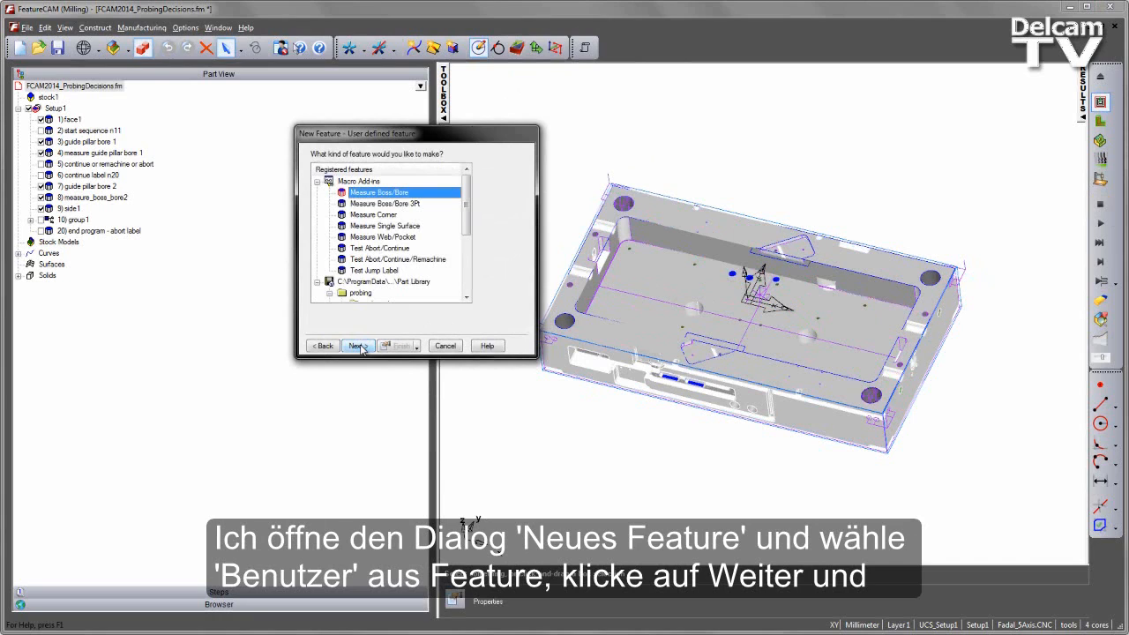
{"action": "left_click", "coordinate": [365, 250]}
{"action": "left_click", "coordinate": [367, 260]}
{"action": "left_click", "coordinate": [369, 271]}
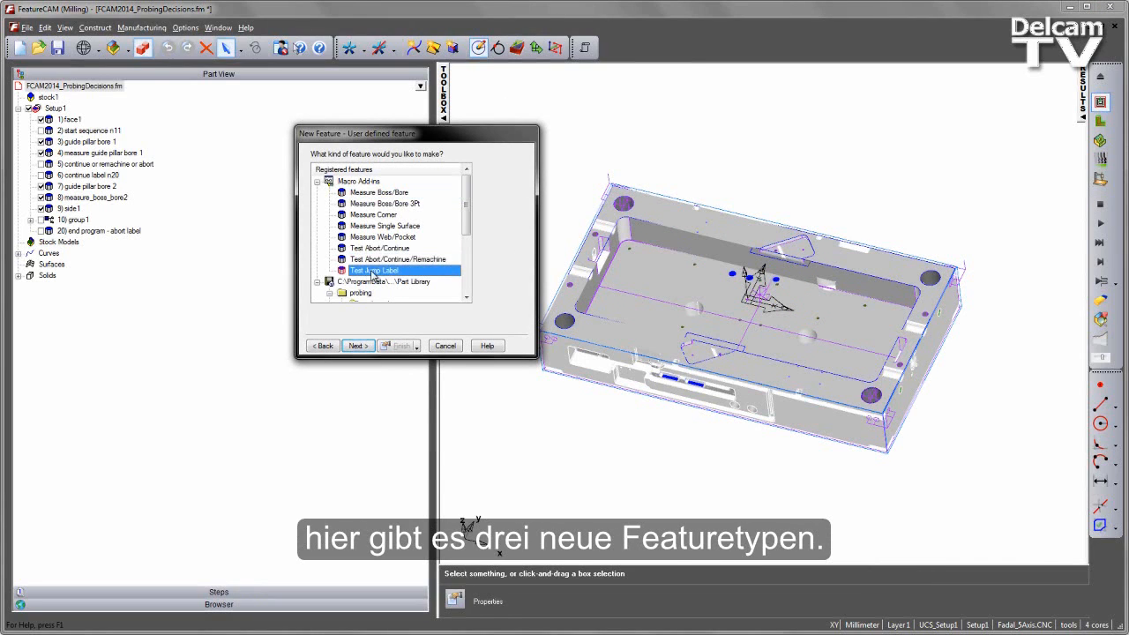
{"action": "left_click", "coordinate": [357, 346]}
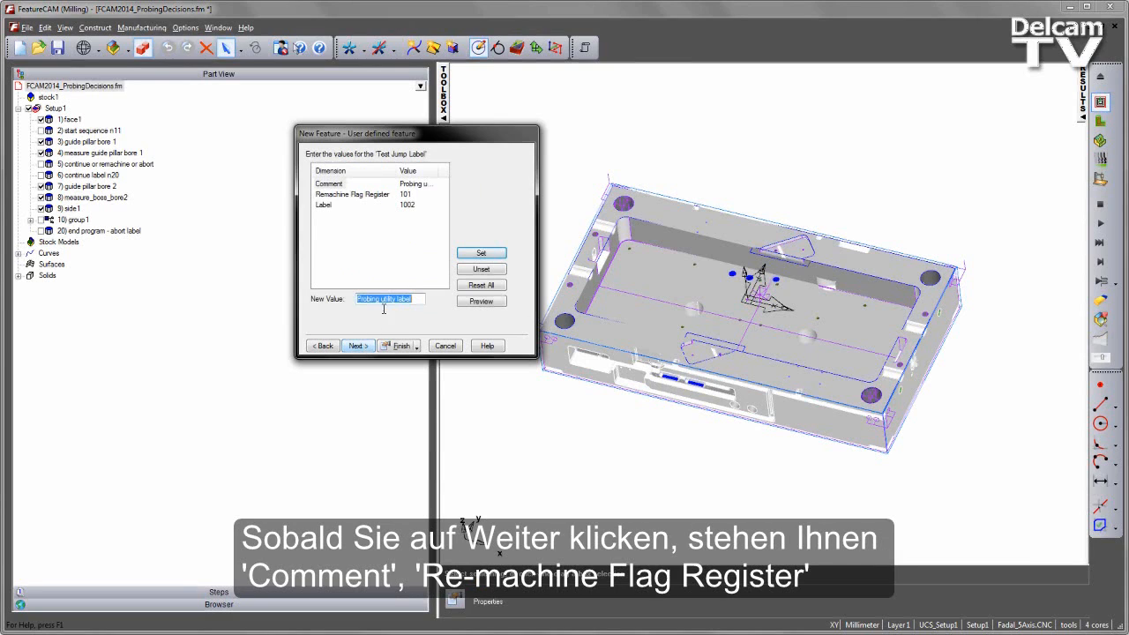
Set the jump label's Comment value to "Start Bore"
{"action": "left_click", "coordinate": [332, 195]}
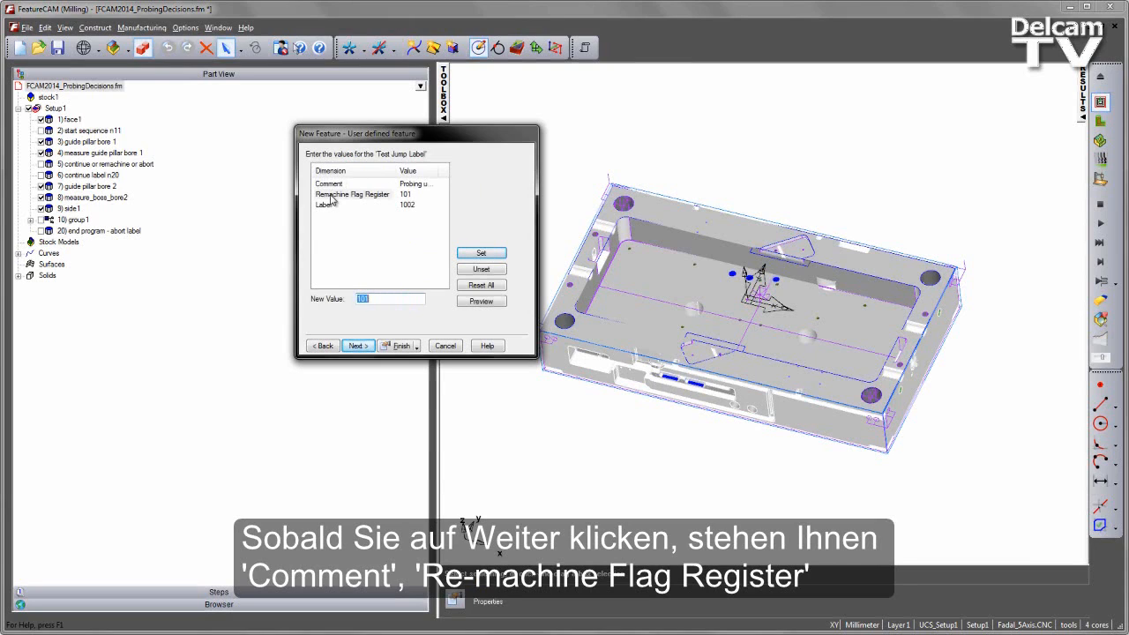
{"action": "left_click", "coordinate": [328, 205]}
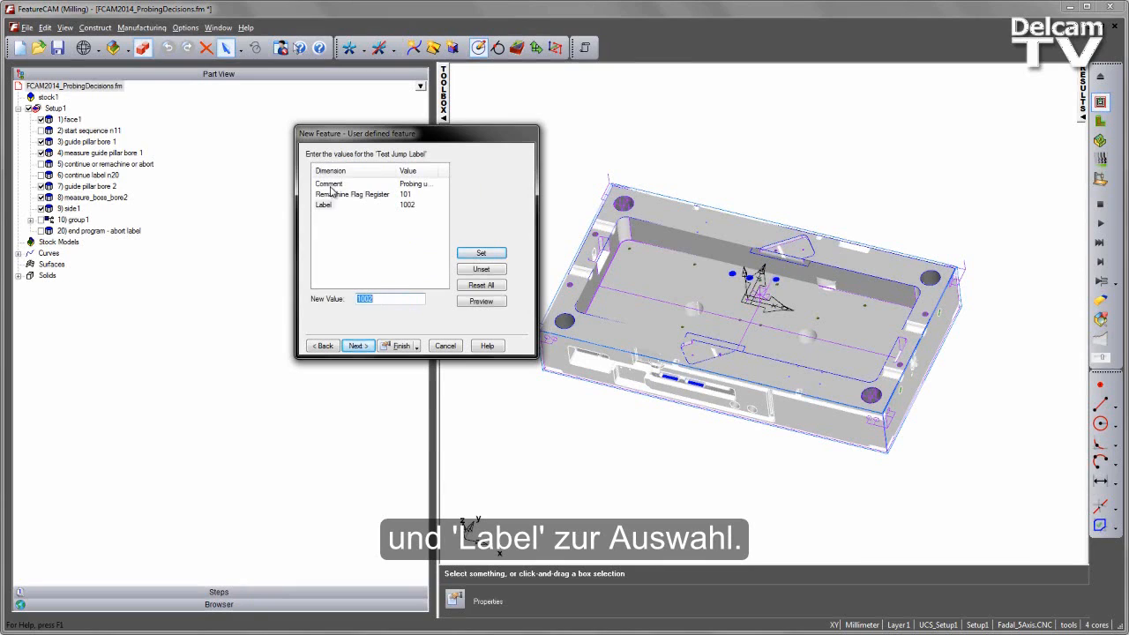
{"action": "left_click", "coordinate": [329, 183]}
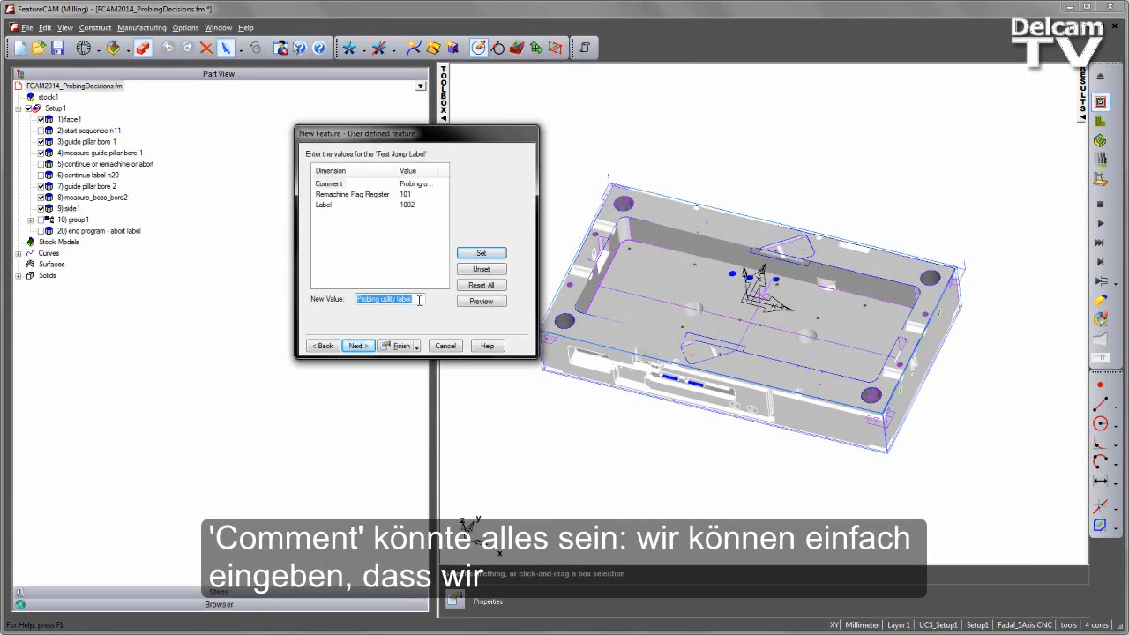
{"action": "type", "text": "Start Bore"}
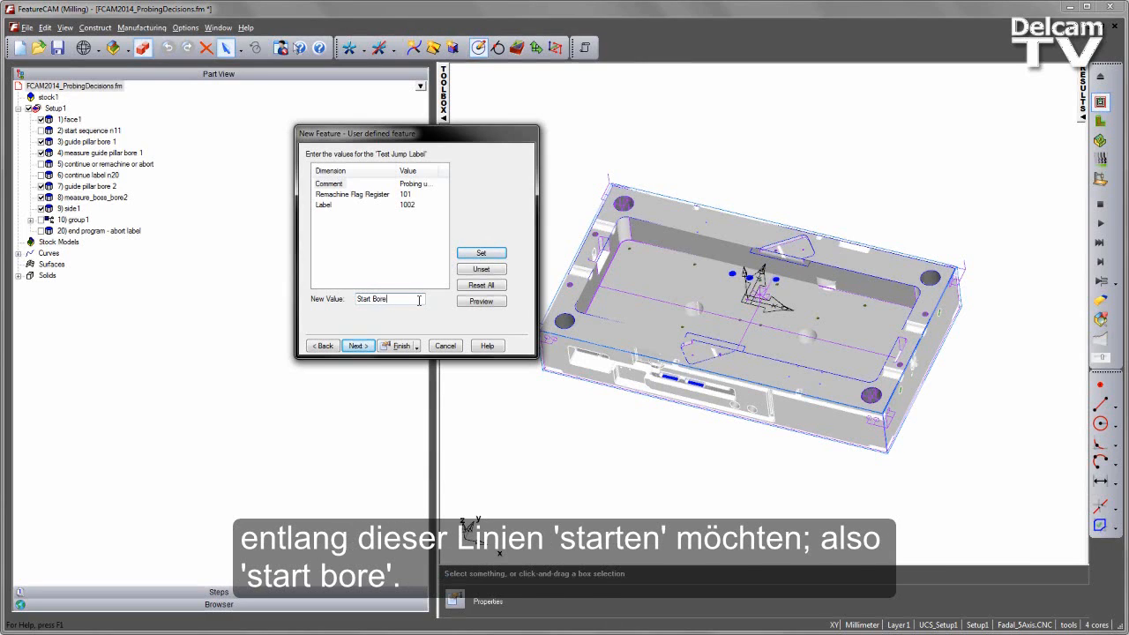
{"action": "left_click", "coordinate": [483, 256]}
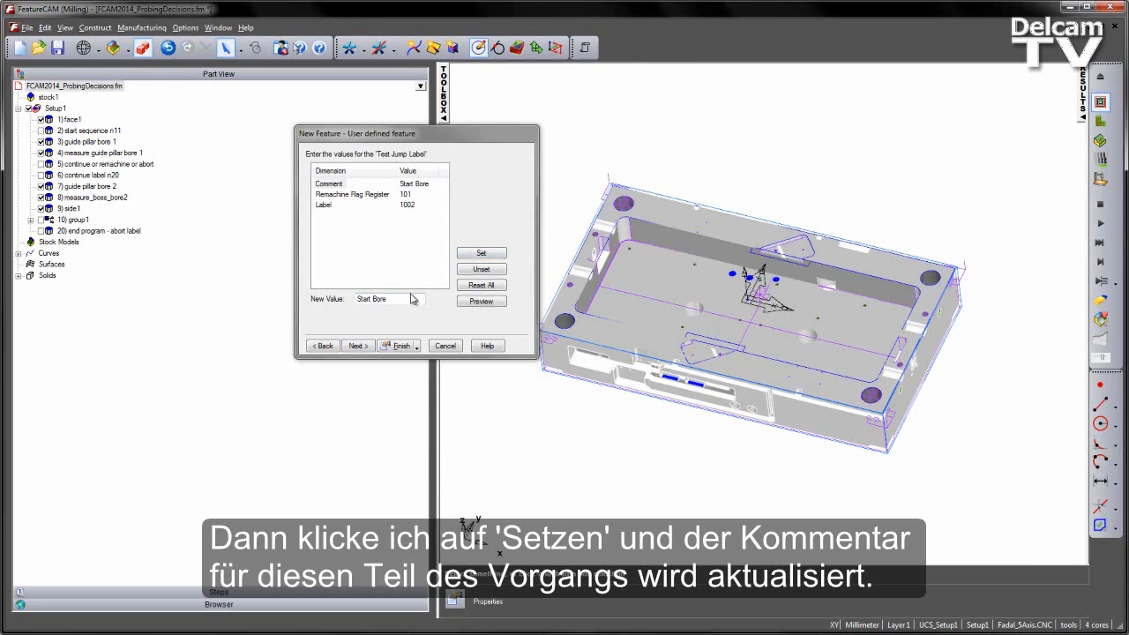
Set the jump label's Label value to 11
{"action": "left_click", "coordinate": [350, 195]}
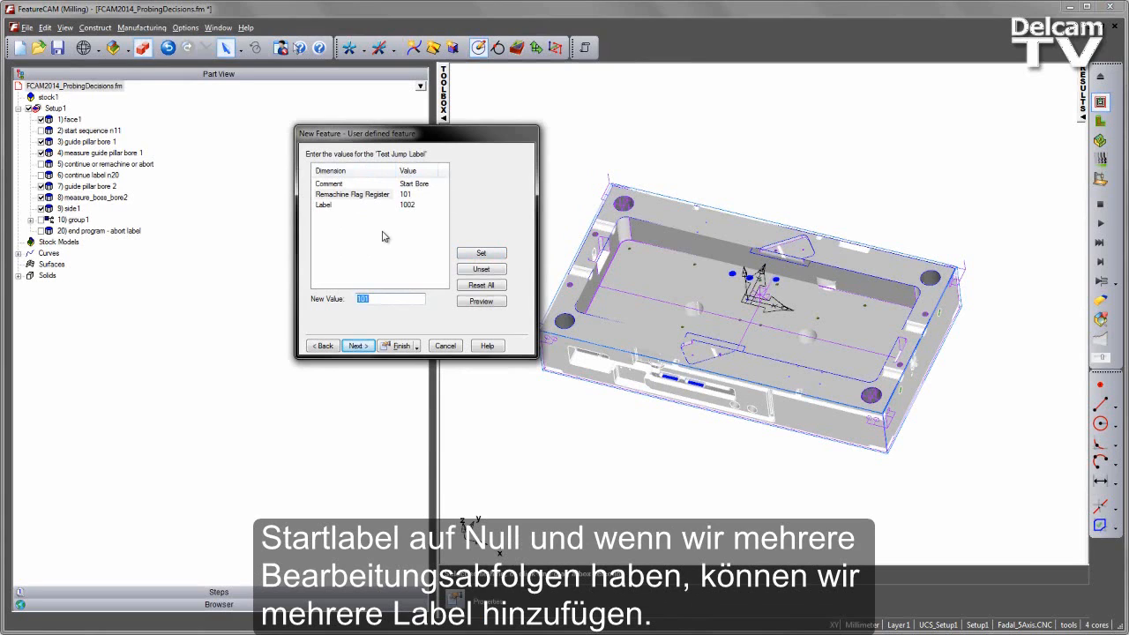
{"action": "left_click", "coordinate": [329, 206]}
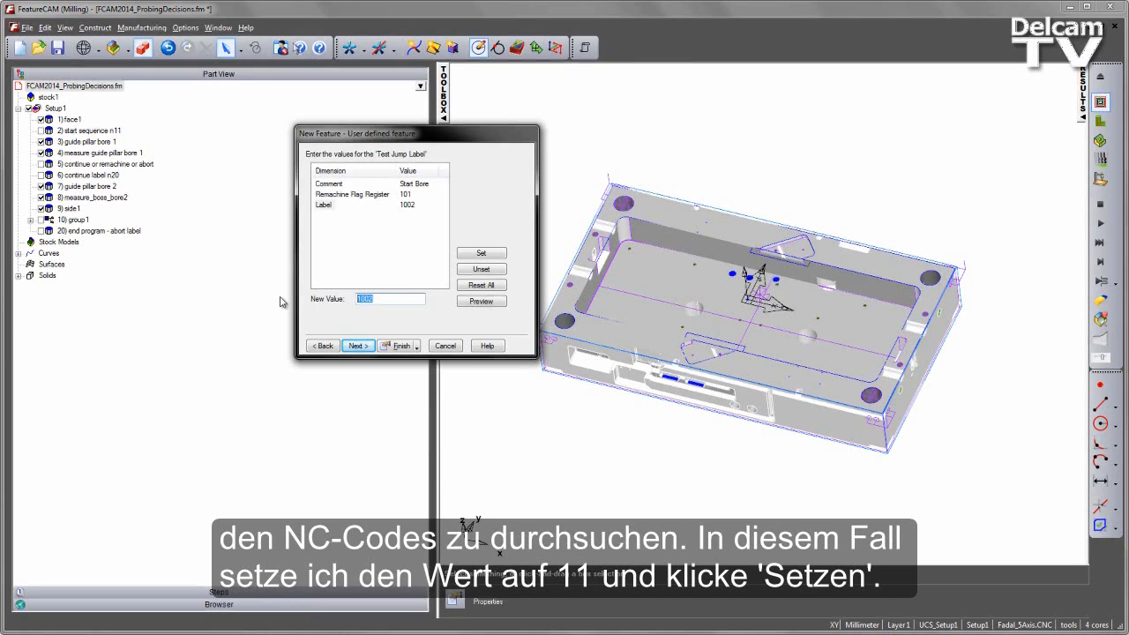
{"action": "type", "text": "11"}
{"action": "left_click", "coordinate": [480, 254]}
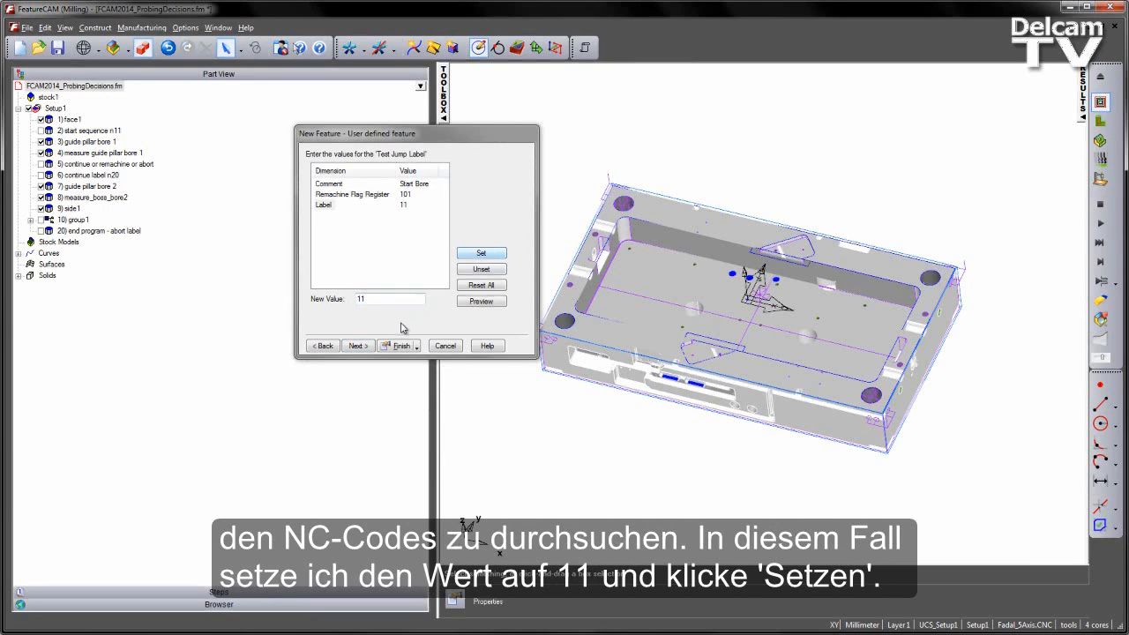
Accept the XYZ location 0, 0, 0 for the jump label and finish creating the feature
{"action": "left_click", "coordinate": [399, 348]}
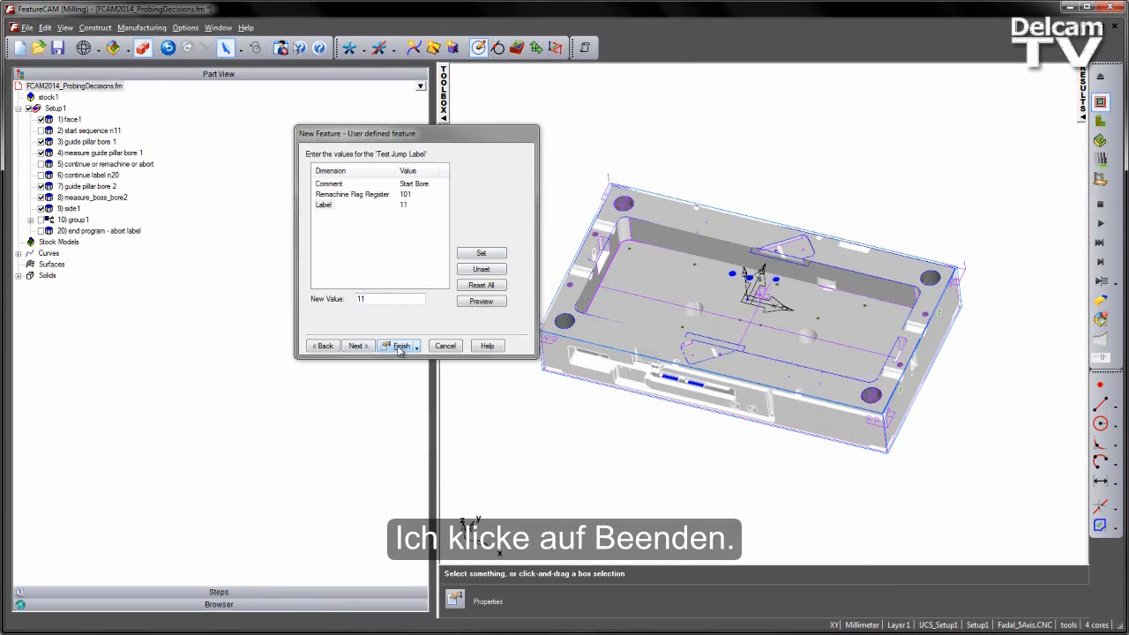
{"action": "left_click", "coordinate": [369, 345]}
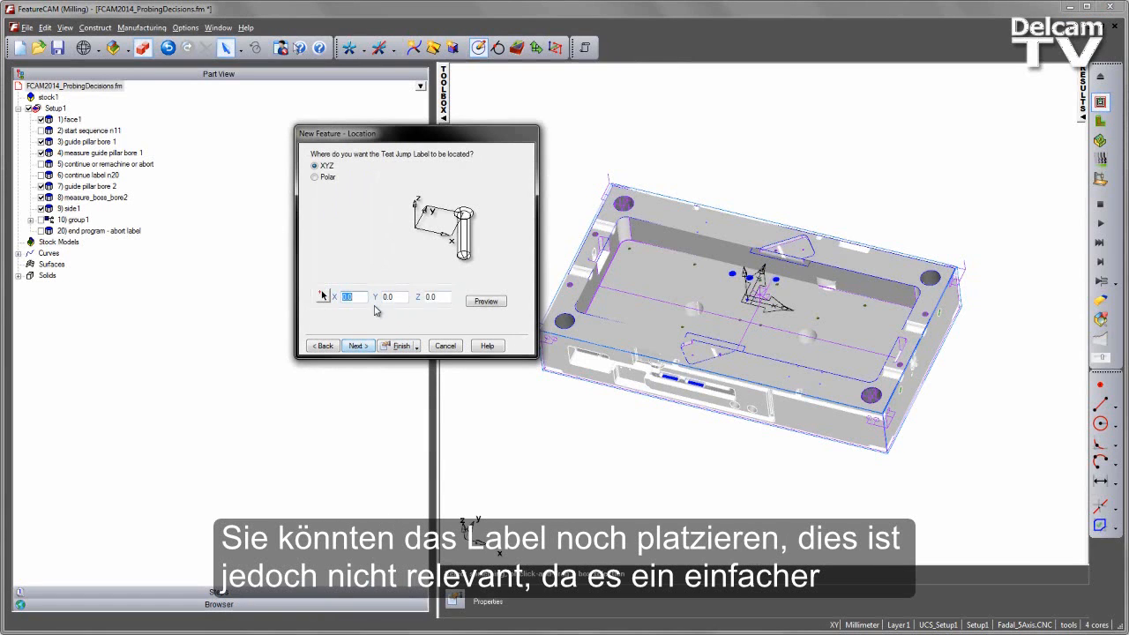
{"action": "left_click", "coordinate": [399, 346]}
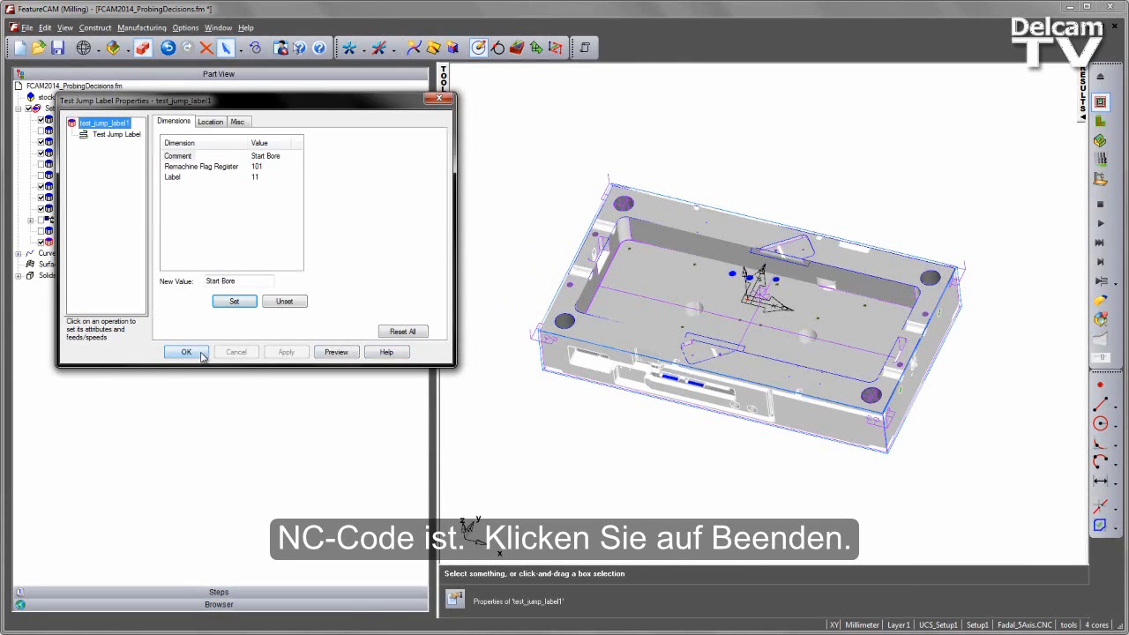
Set the jump label's base priority to 2 and move it directly after face1 in the setup's feature order
{"action": "left_click_drag", "start_coordinate": [175, 102], "coordinate": [201, 203]}
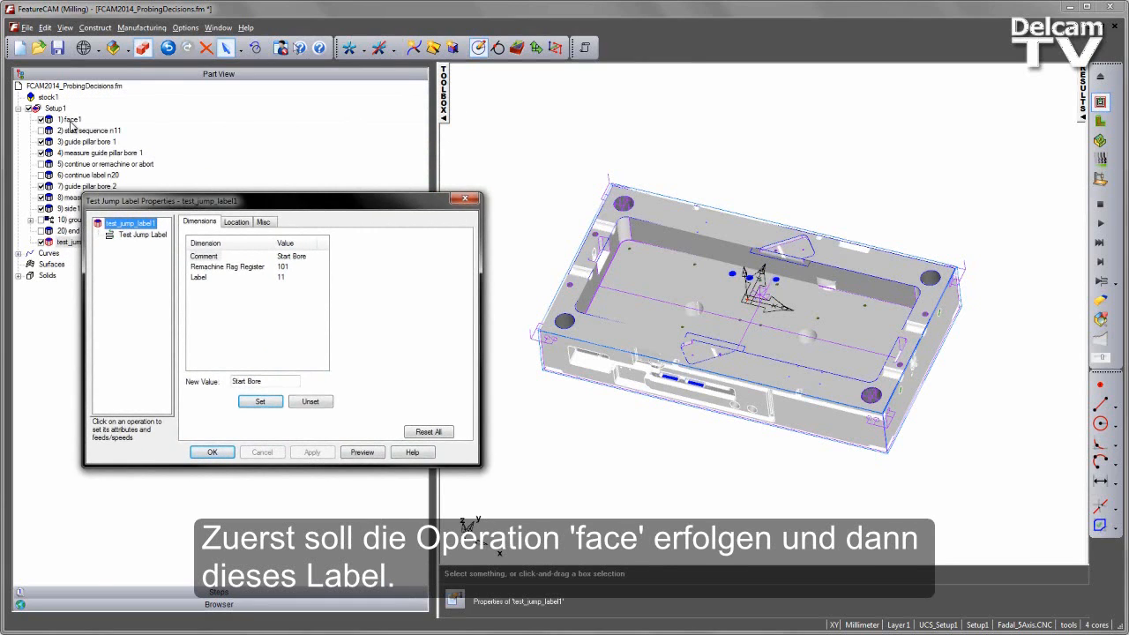
{"action": "left_click", "coordinate": [264, 222]}
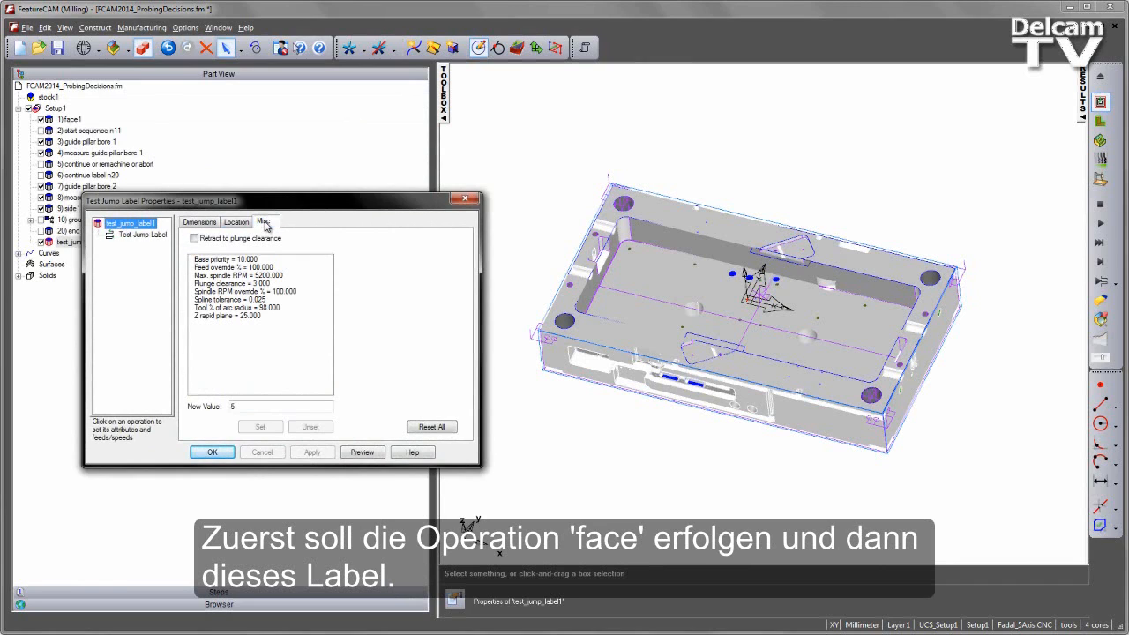
{"action": "left_click", "coordinate": [228, 259]}
{"action": "type", "text": "2"}
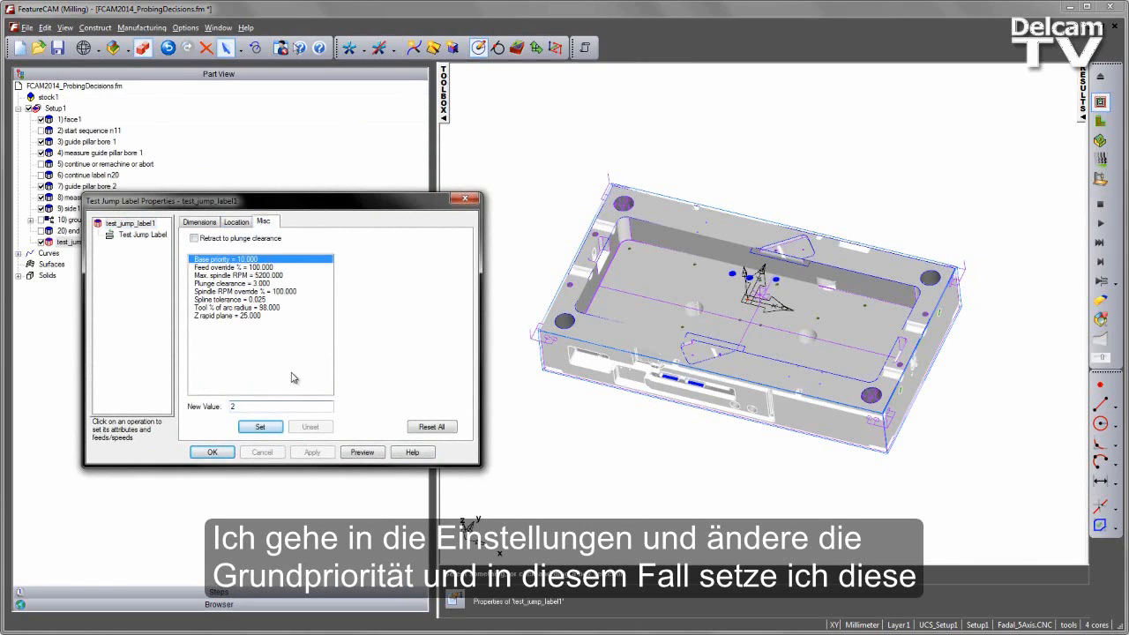
{"action": "left_click", "coordinate": [265, 427]}
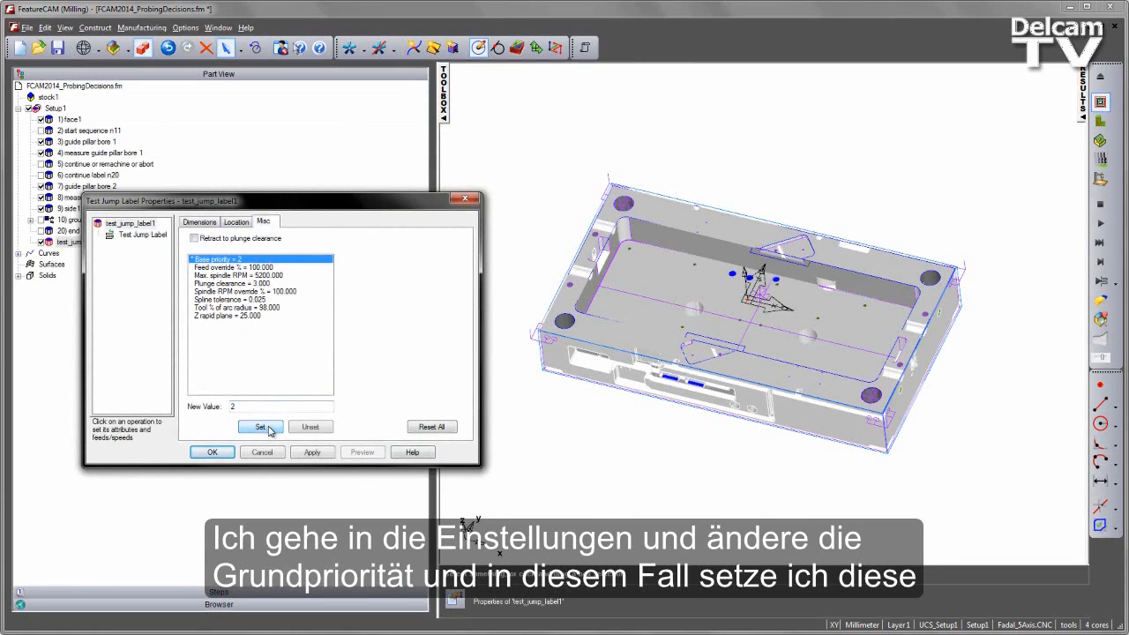
{"action": "left_click", "coordinate": [321, 454]}
{"action": "left_click", "coordinate": [212, 452]}
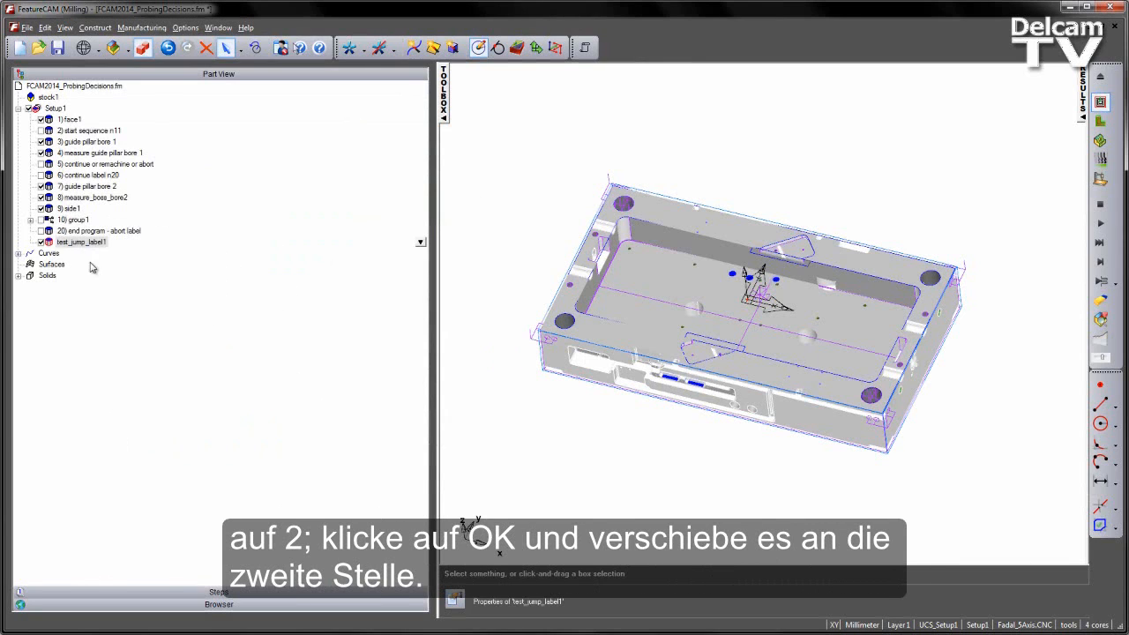
{"action": "left_click_drag", "start_coordinate": [82, 242], "coordinate": [74, 136]}
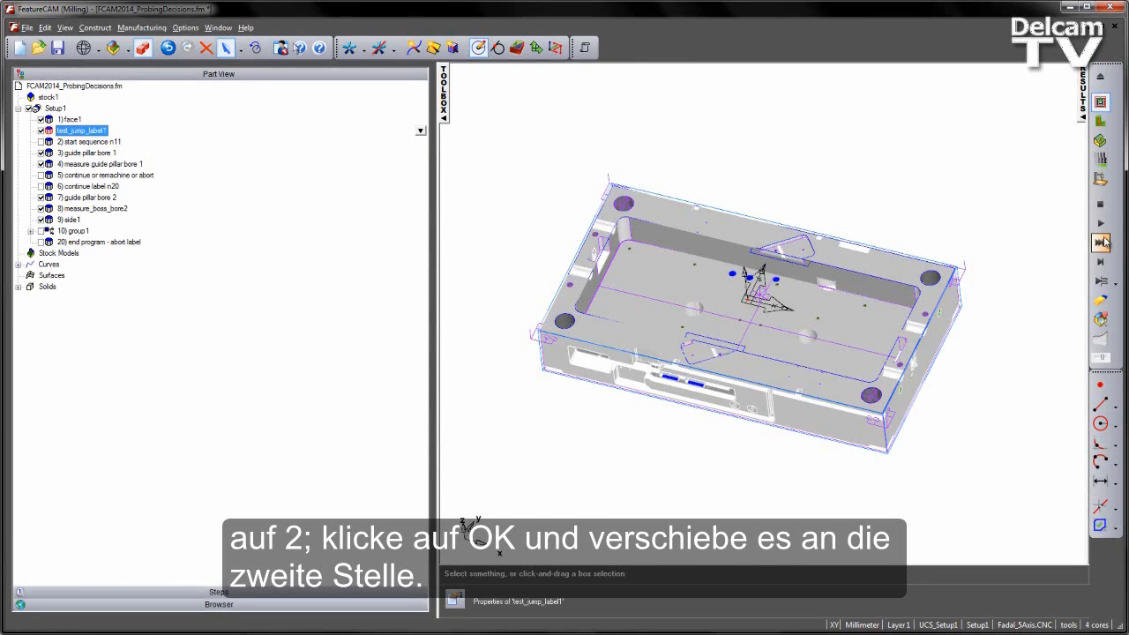
Run the toolpath simulation and examine the Start Bore jump label block in the generated NC code
{"action": "left_click", "coordinate": [1101, 242]}
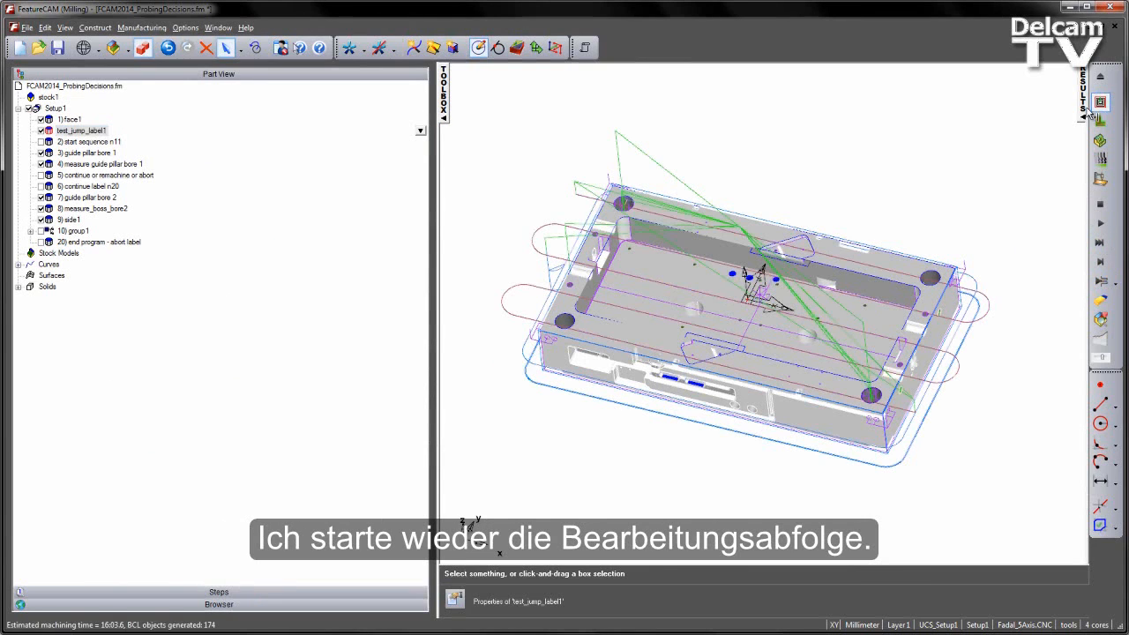
{"action": "left_click", "coordinate": [1100, 101]}
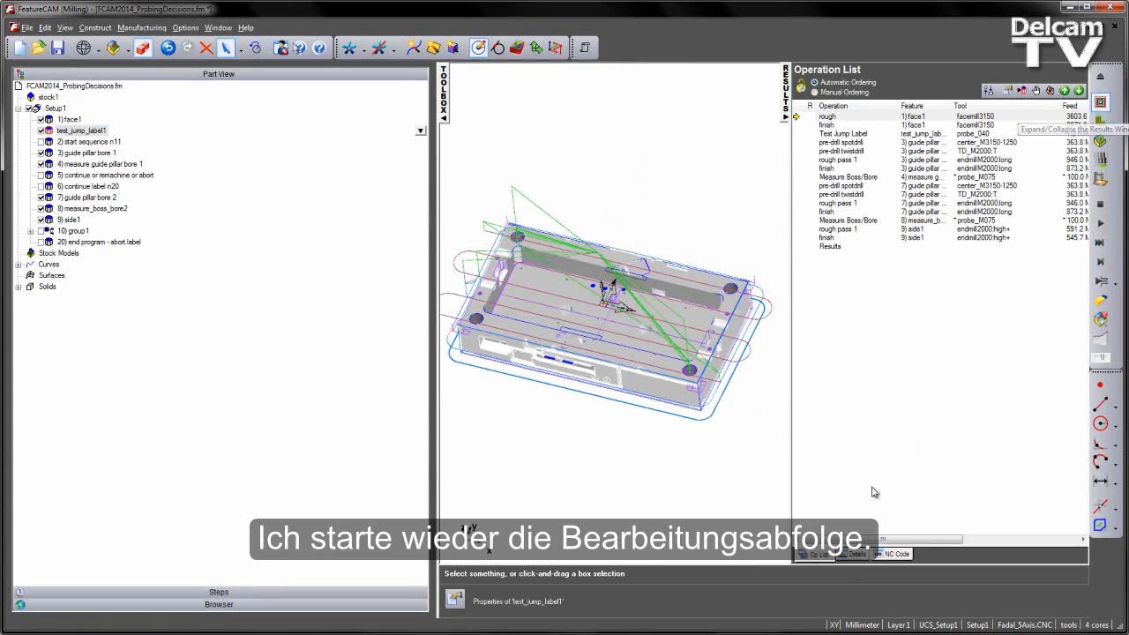
{"action": "left_click", "coordinate": [897, 554]}
{"action": "scroll", "coordinate": [763, 276], "scroll_direction": "down", "scroll_amount": 7}
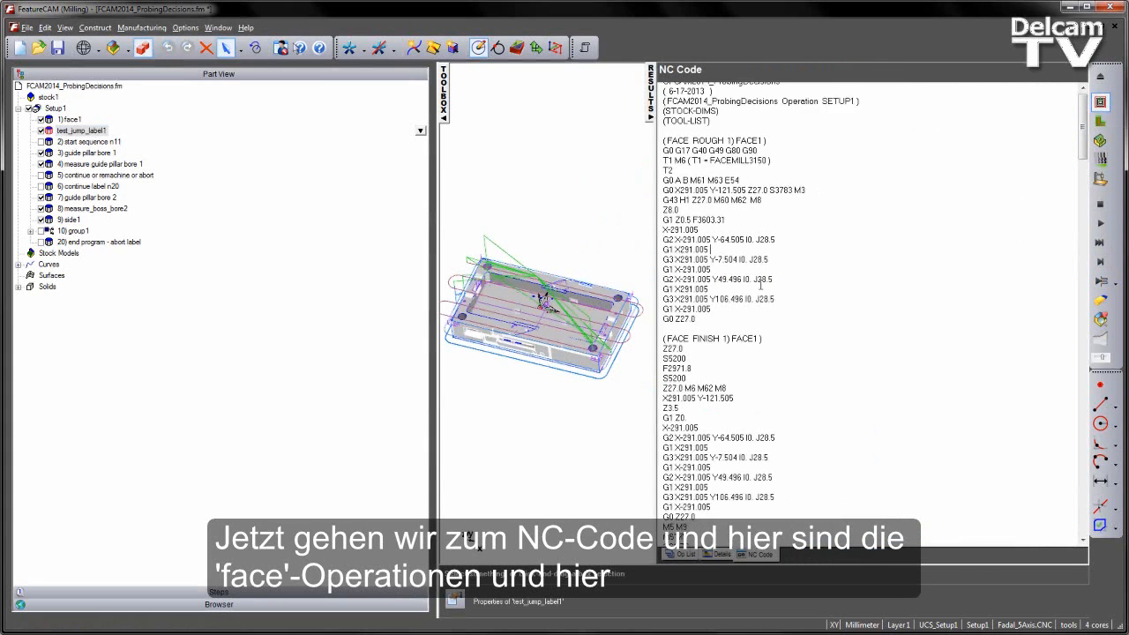
{"action": "scroll", "coordinate": [739, 304], "scroll_direction": "down", "scroll_amount": 4}
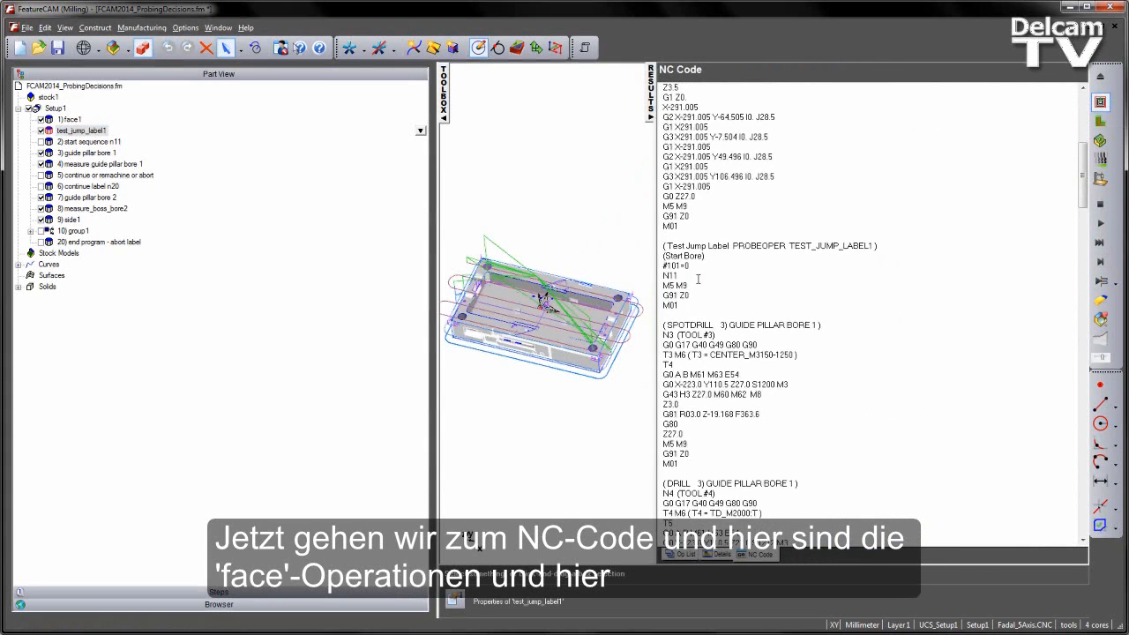
{"action": "left_click_drag", "start_coordinate": [699, 276], "coordinate": [643, 252]}
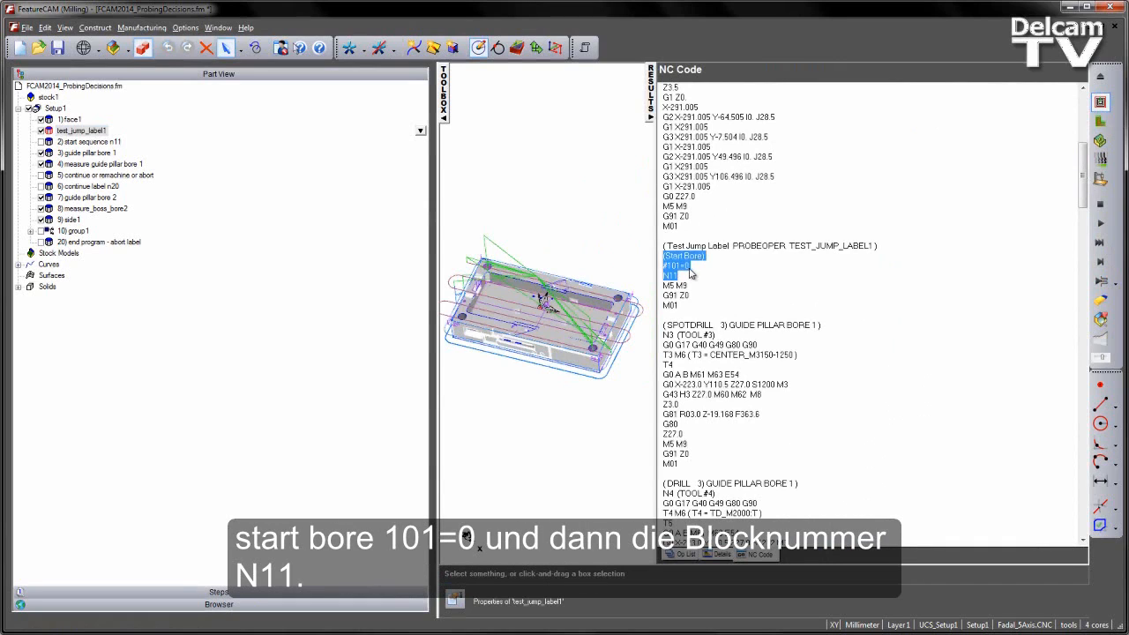
{"action": "left_click", "coordinate": [696, 266]}
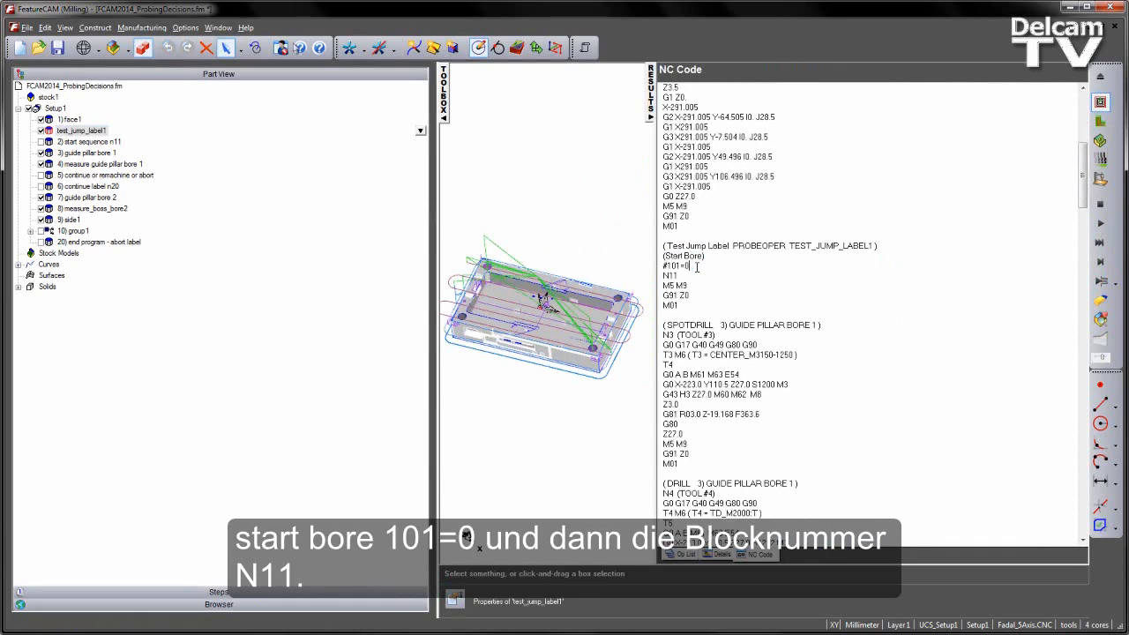
{"action": "left_click_drag", "start_coordinate": [685, 276], "coordinate": [657, 281]}
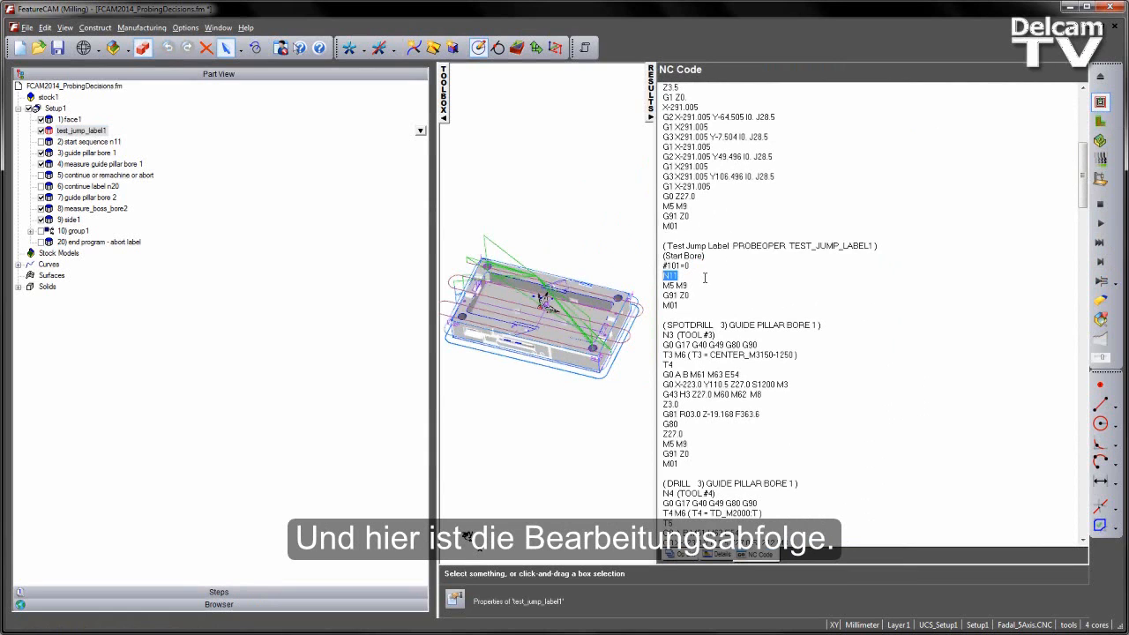
Examine the Measure Boss/Bore probing sequence for guide pillar bore 1 in the NC code
{"action": "scroll", "coordinate": [701, 281], "scroll_direction": "down", "scroll_amount": 20}
{"action": "scroll", "coordinate": [703, 279], "scroll_direction": "down", "scroll_amount": 3}
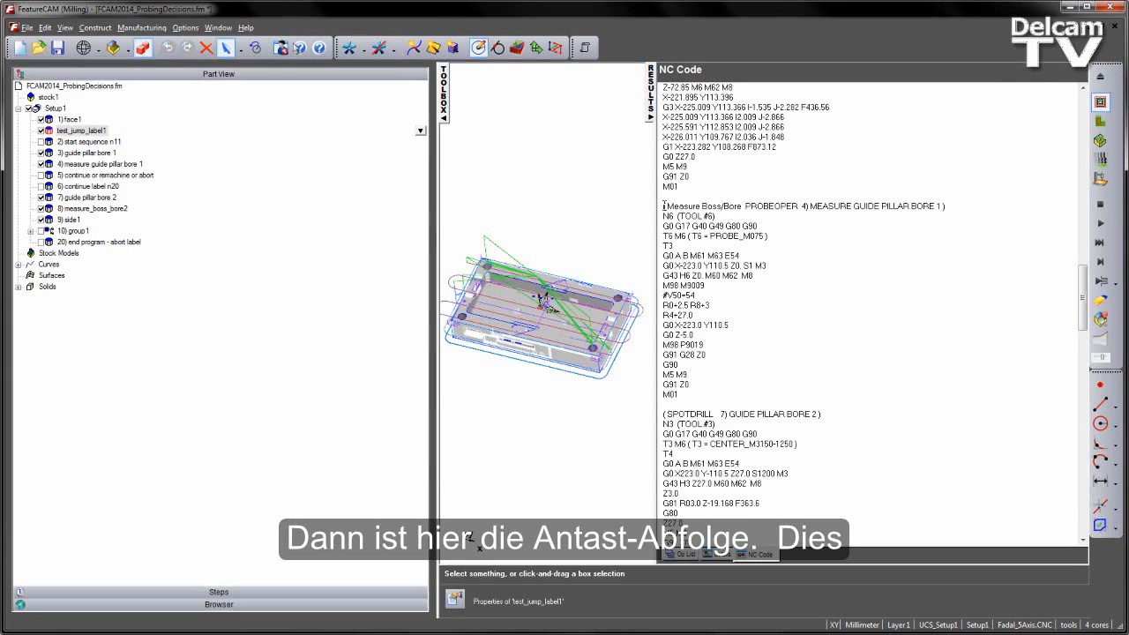
{"action": "left_click_drag", "start_coordinate": [665, 205], "coordinate": [839, 402]}
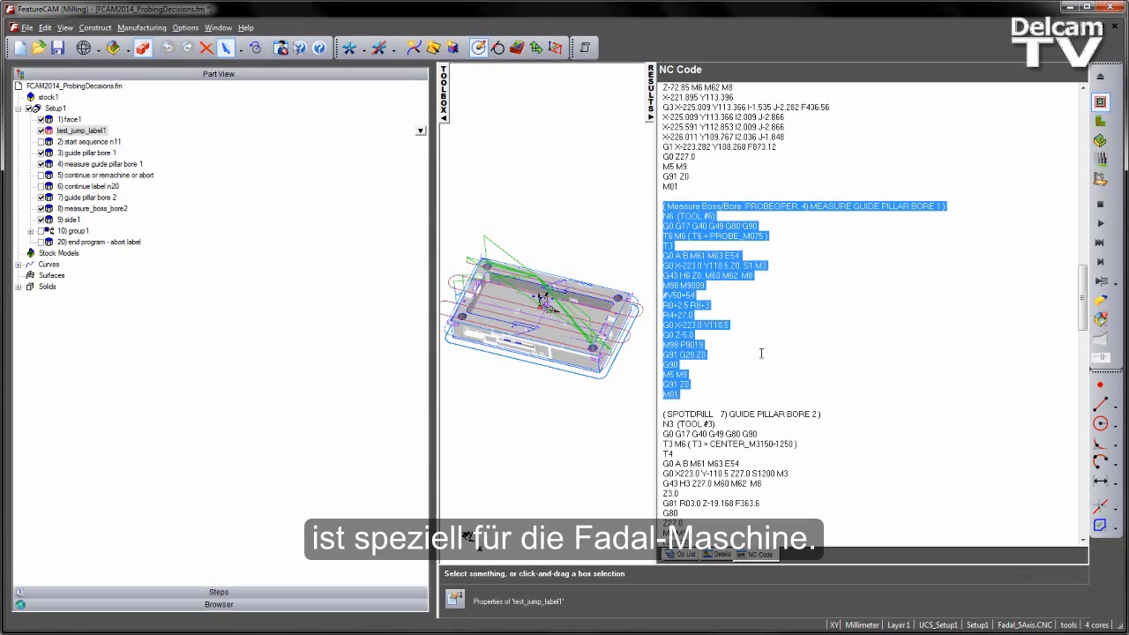
{"action": "left_click", "coordinate": [714, 390]}
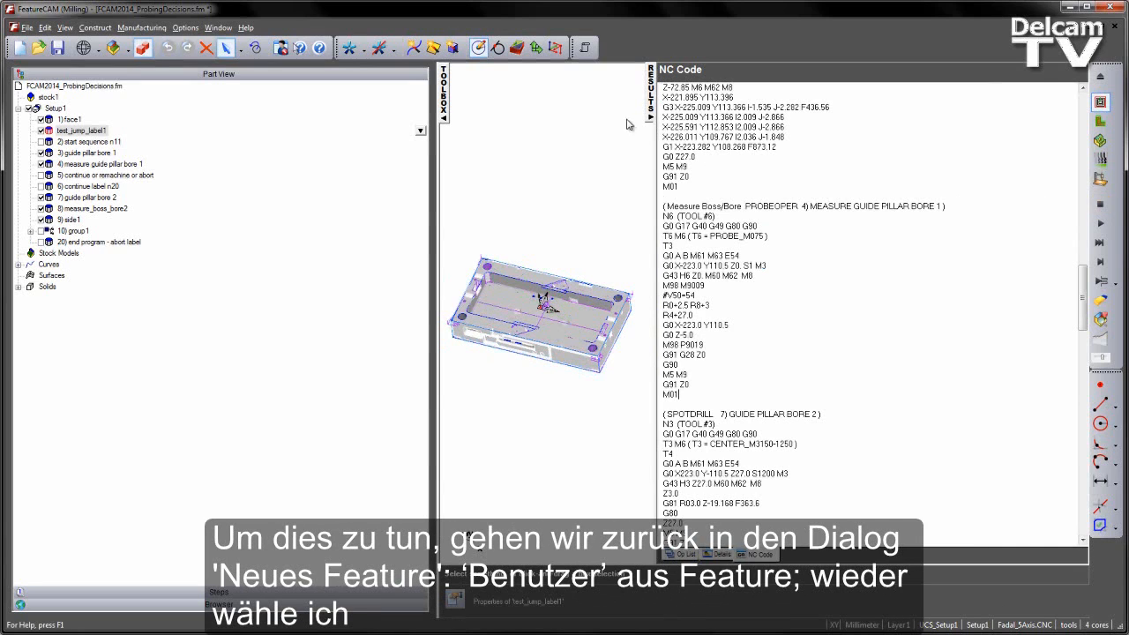
Begin a new user-defined feature of the type Test Abort/Continue/Remachine from the macro add-ins
{"action": "left_click", "coordinate": [651, 107]}
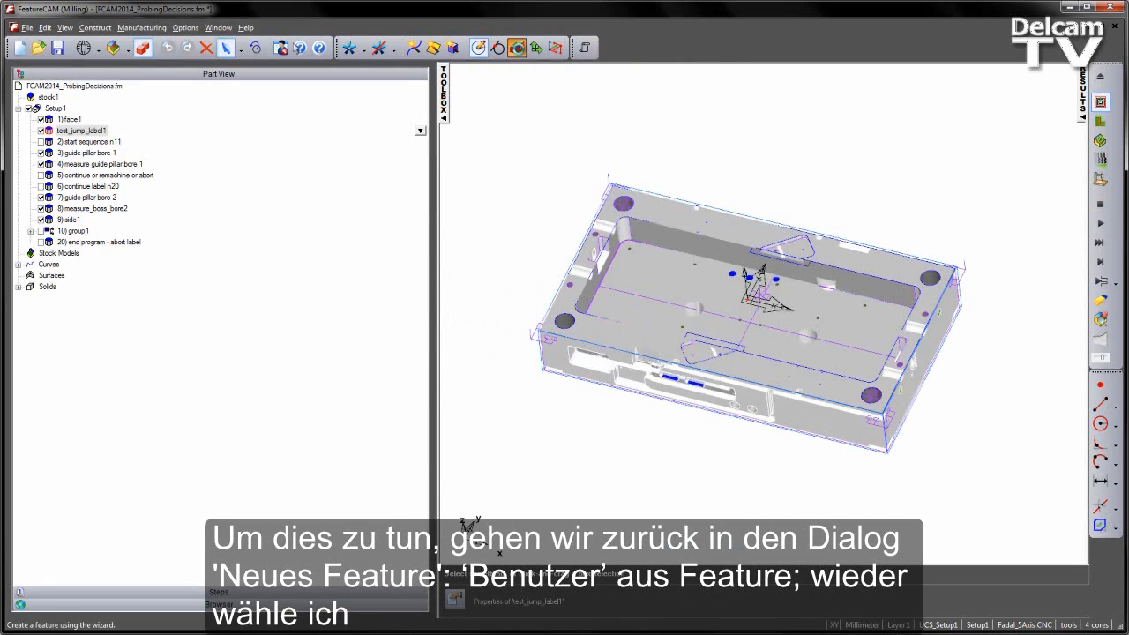
{"action": "left_click", "coordinate": [516, 47]}
{"action": "left_click", "coordinate": [437, 243]}
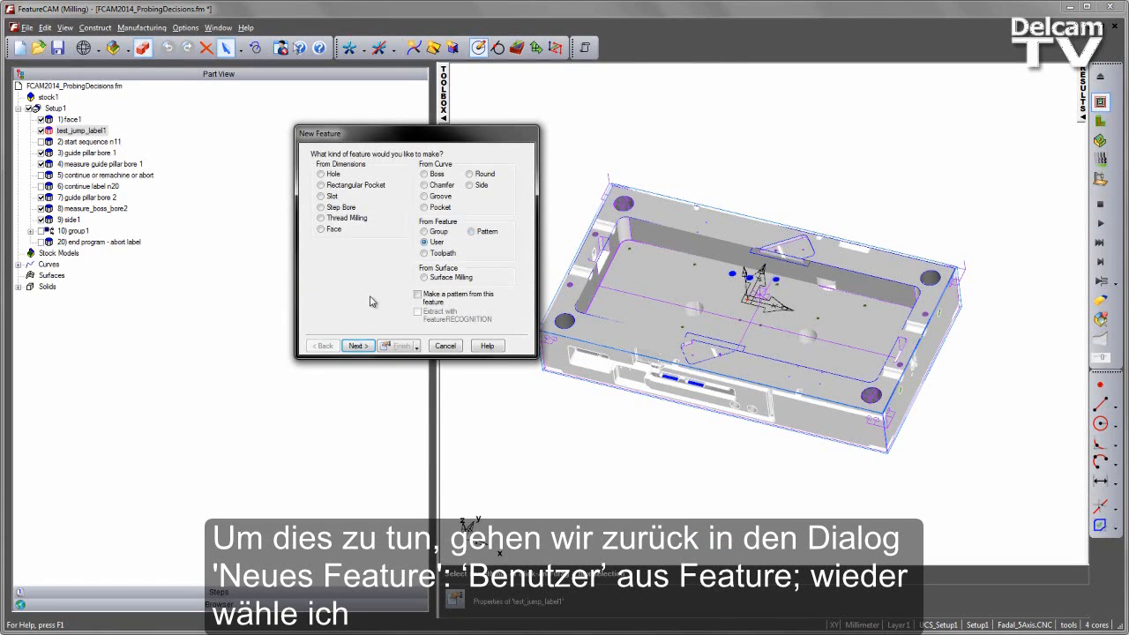
{"action": "left_click", "coordinate": [357, 345]}
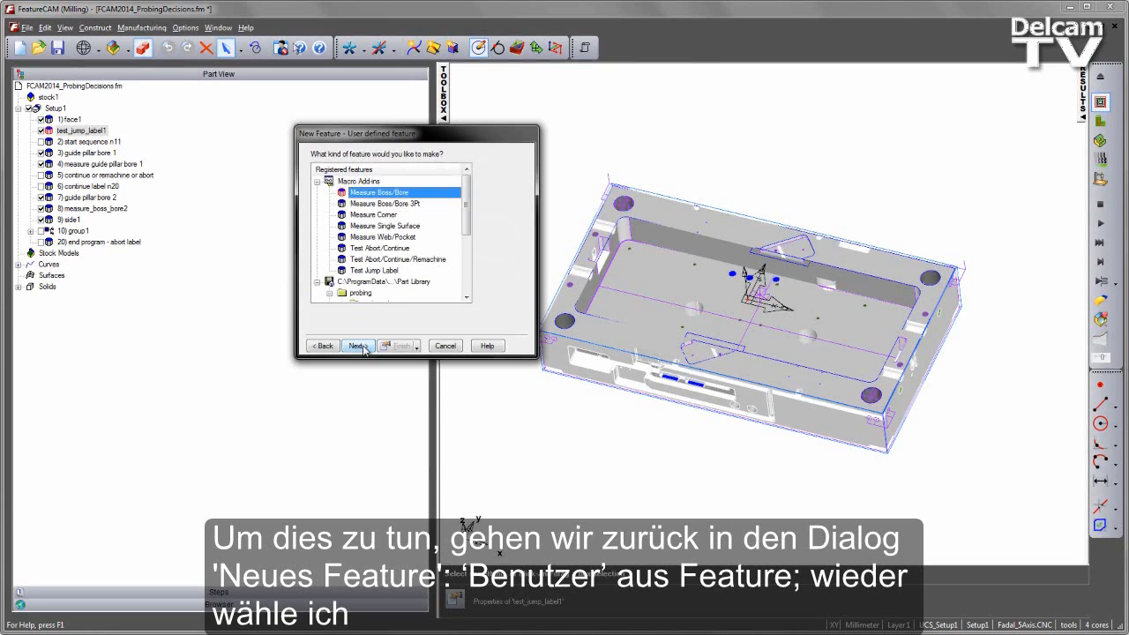
{"action": "left_click", "coordinate": [369, 260]}
{"action": "left_click", "coordinate": [356, 346]}
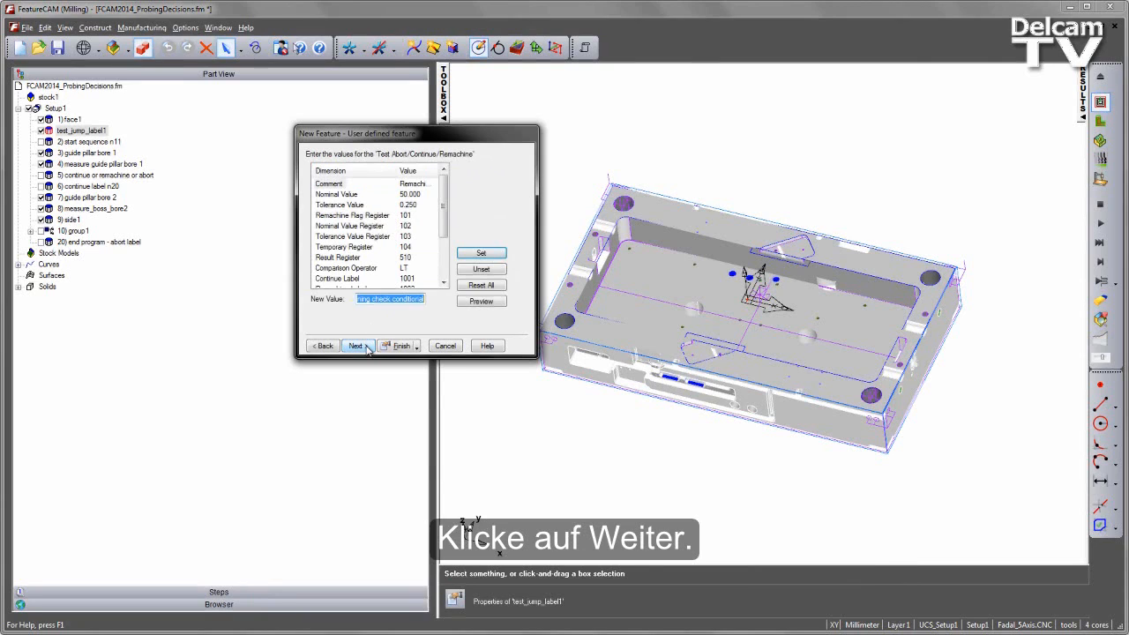
Set the Nominal Value to 27 mm by picking the guide pillar bore circle's diameter, and set the Tolerance Value to 0.05
{"action": "mouse_move", "coordinate": [444, 207]}
{"action": "left_mouse_down"}
{"action": "mouse_move", "coordinate": [444, 253]}
{"action": "mouse_move", "coordinate": [447, 198]}
{"action": "left_mouse_up"}
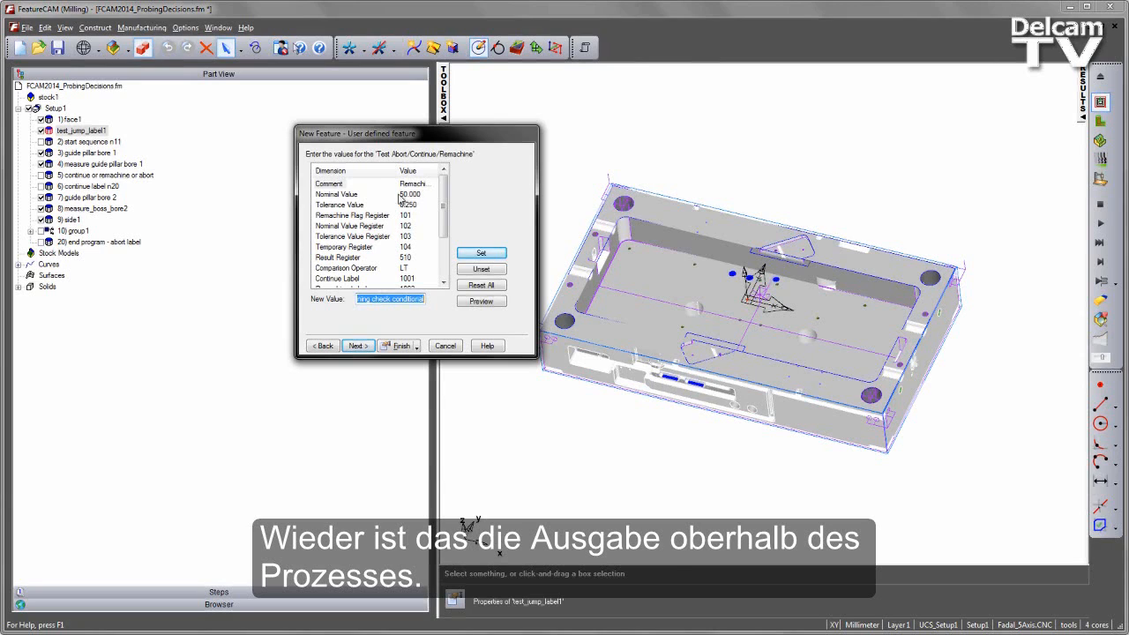
{"action": "left_click", "coordinate": [336, 196]}
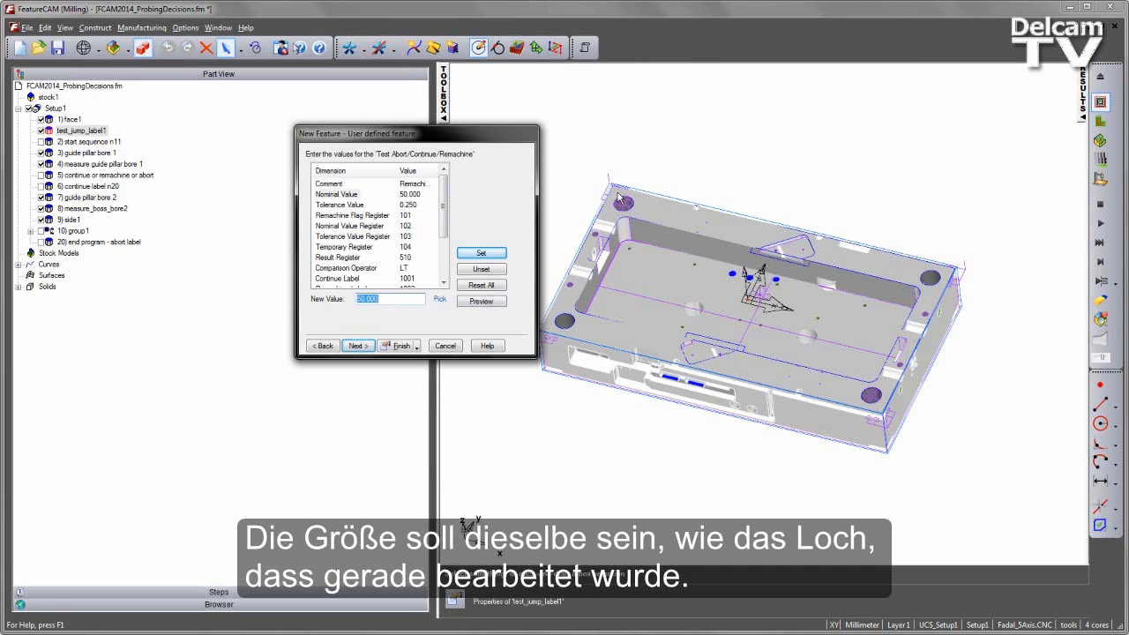
{"action": "middle_click_drag", "start_coordinate": [688, 224], "coordinate": [693, 262]}
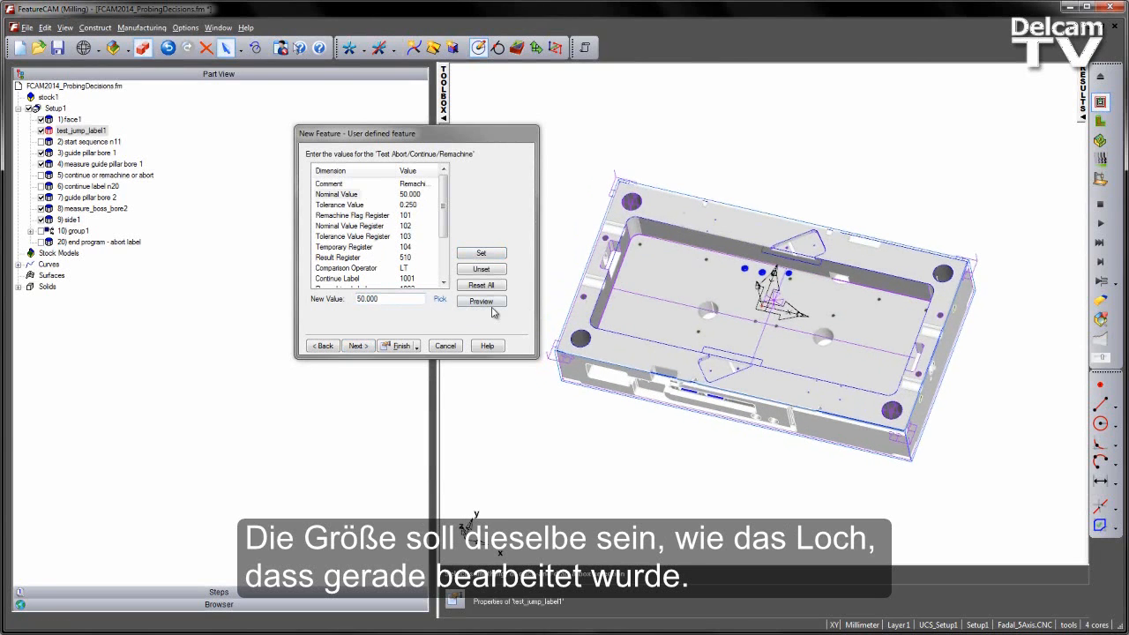
{"action": "left_click", "coordinate": [439, 300]}
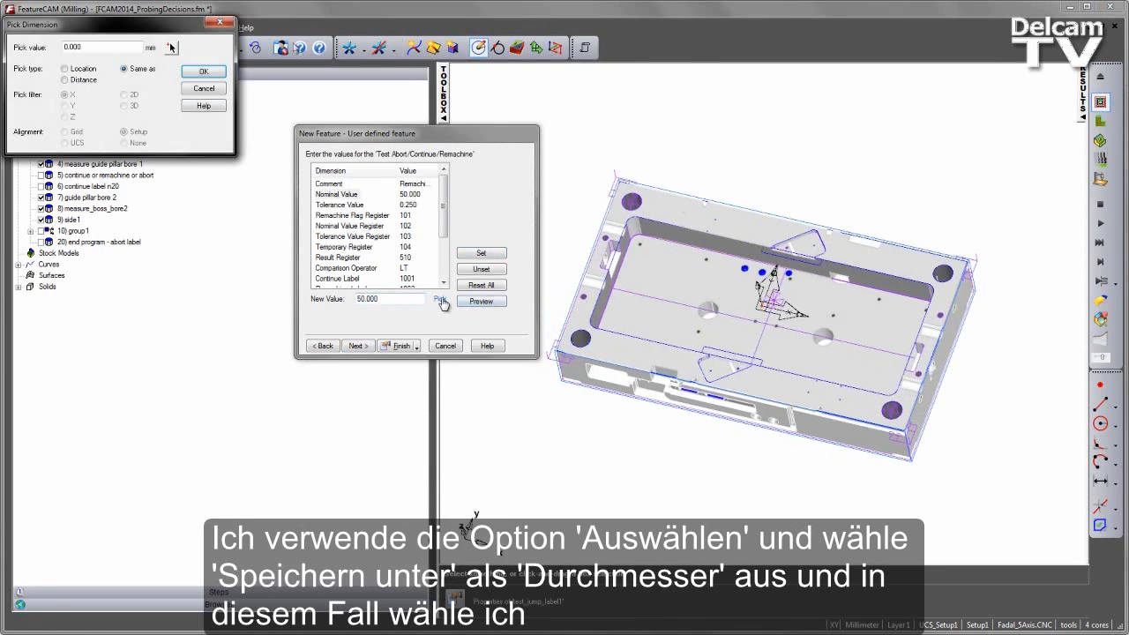
{"action": "left_click", "coordinate": [123, 70]}
{"action": "left_click", "coordinate": [85, 106]}
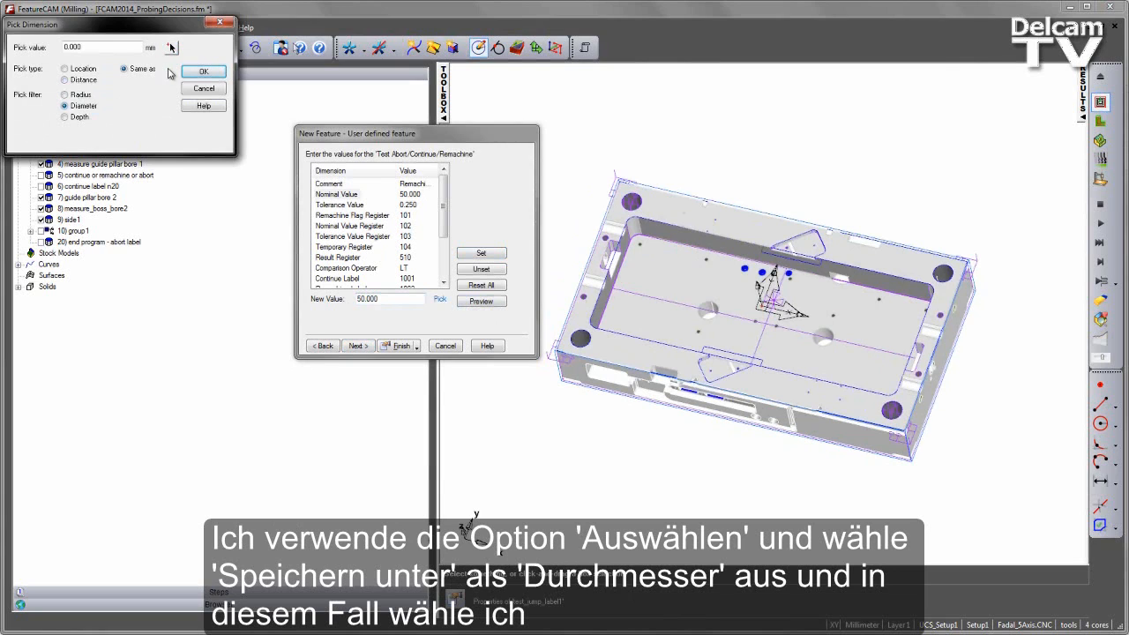
{"action": "left_click", "coordinate": [172, 49]}
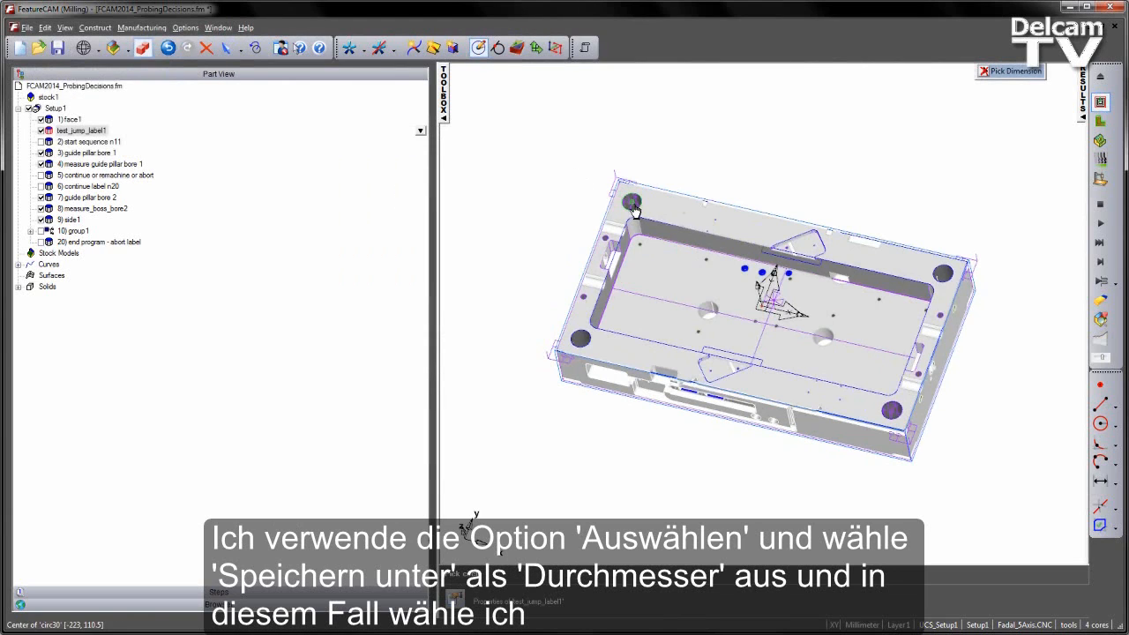
{"action": "left_click", "coordinate": [608, 208]}
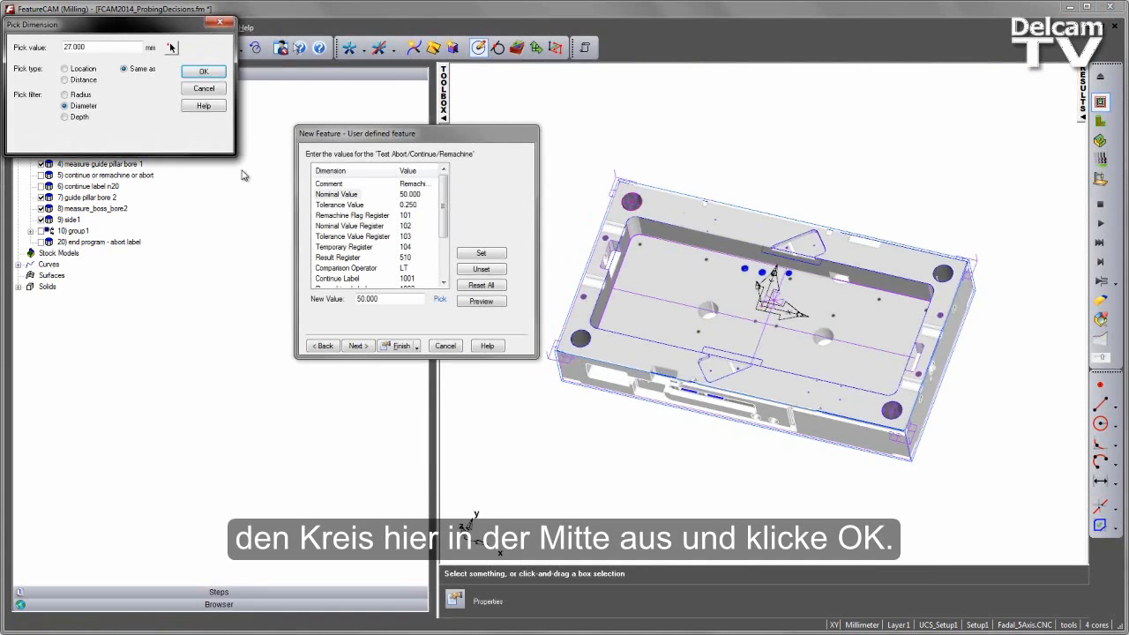
{"action": "left_click", "coordinate": [203, 74]}
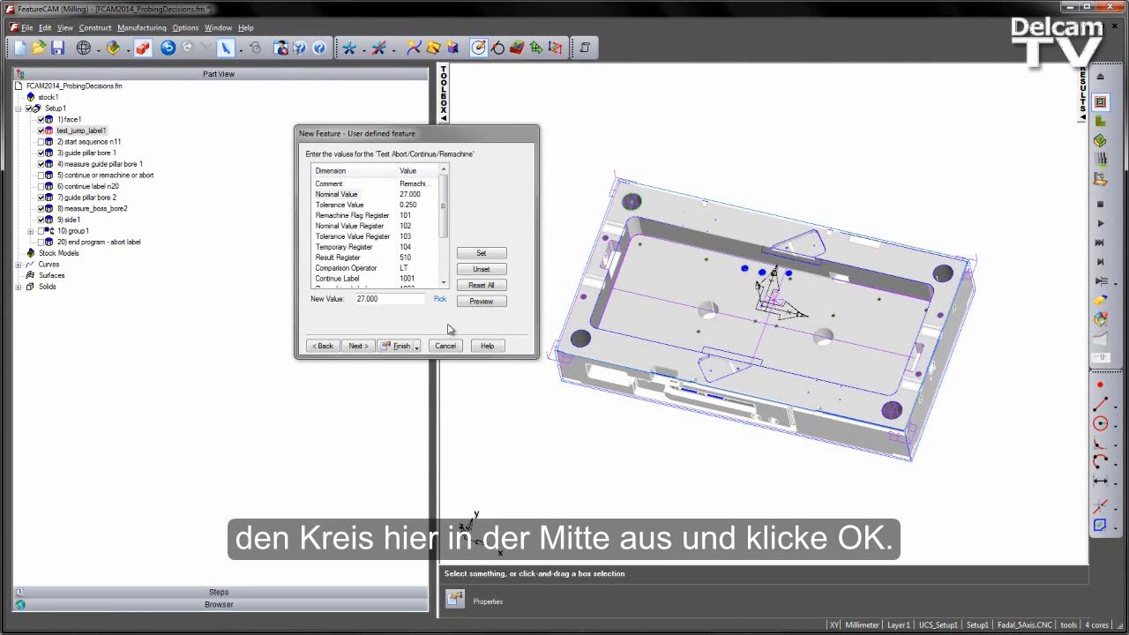
{"action": "left_click", "coordinate": [346, 206]}
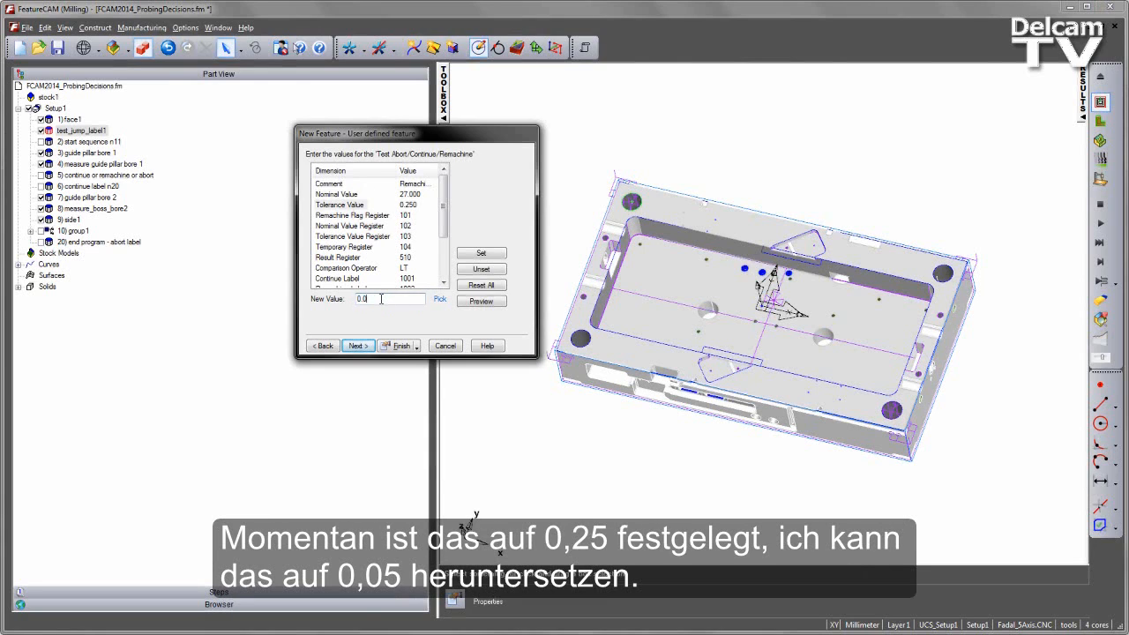
{"action": "left_click", "coordinate": [481, 254]}
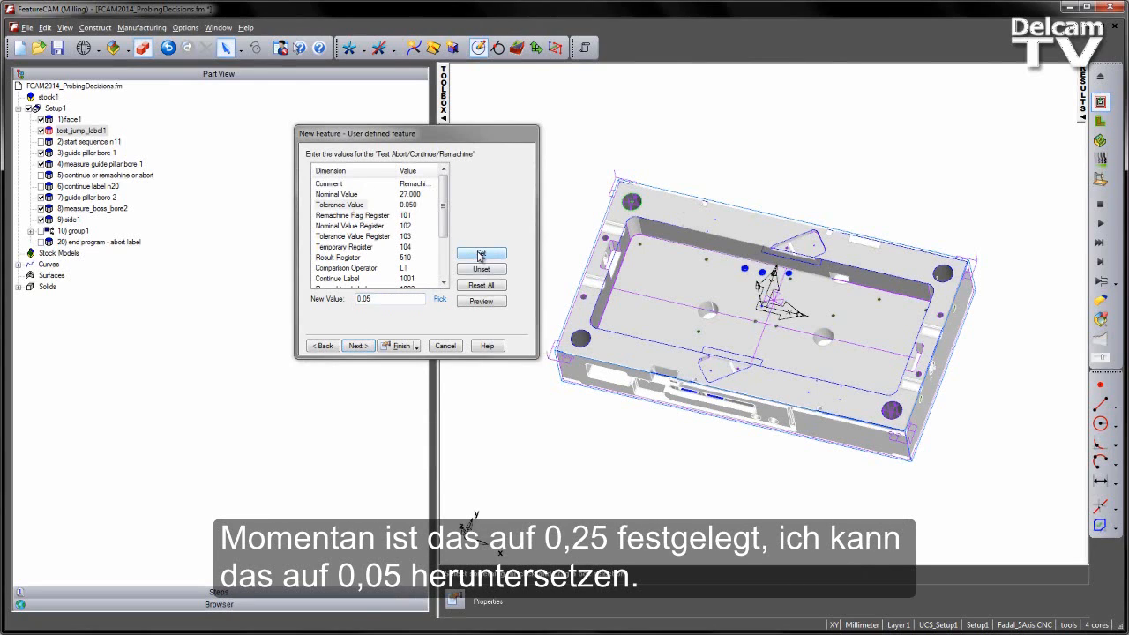
Review the Remachine Flag, Nominal Value, Tolerance Value and Temporary Register assignments of the decision feature
{"action": "left_click", "coordinate": [367, 216]}
{"action": "left_click", "coordinate": [367, 227]}
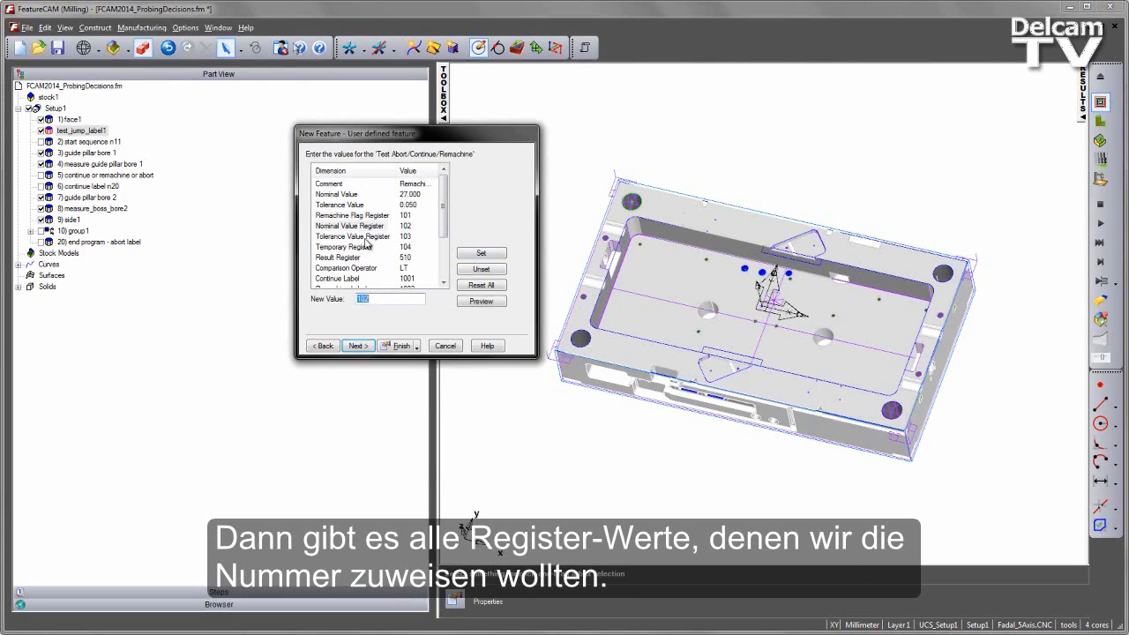
{"action": "left_click", "coordinate": [367, 238]}
{"action": "left_click", "coordinate": [367, 248]}
{"action": "left_click", "coordinate": [366, 216]}
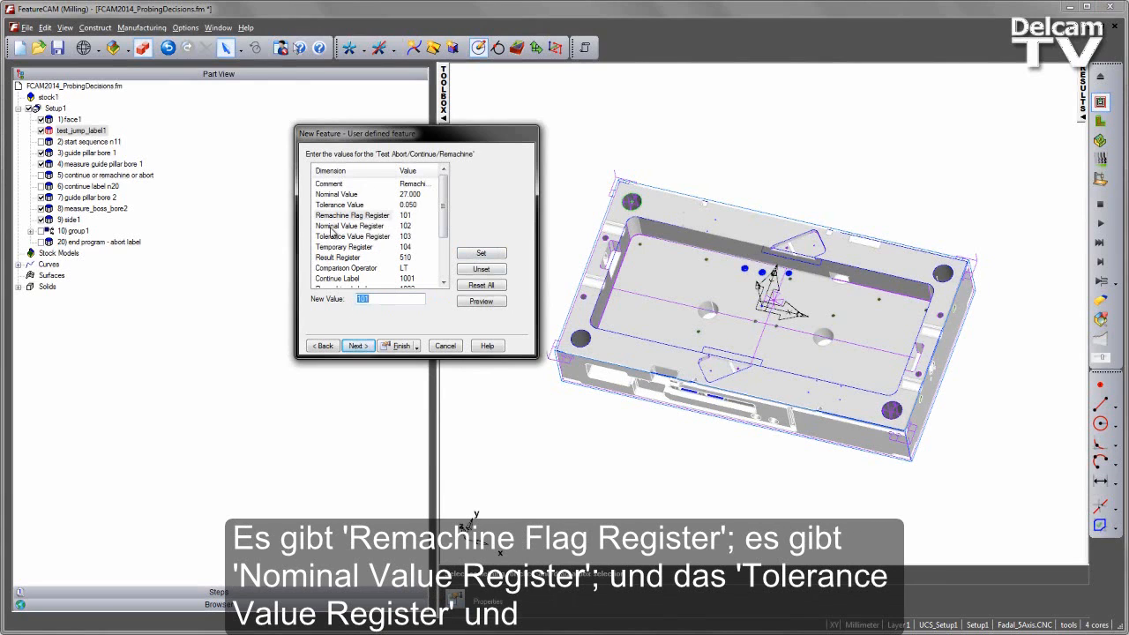
{"action": "left_click", "coordinate": [333, 227]}
{"action": "left_click", "coordinate": [346, 237]}
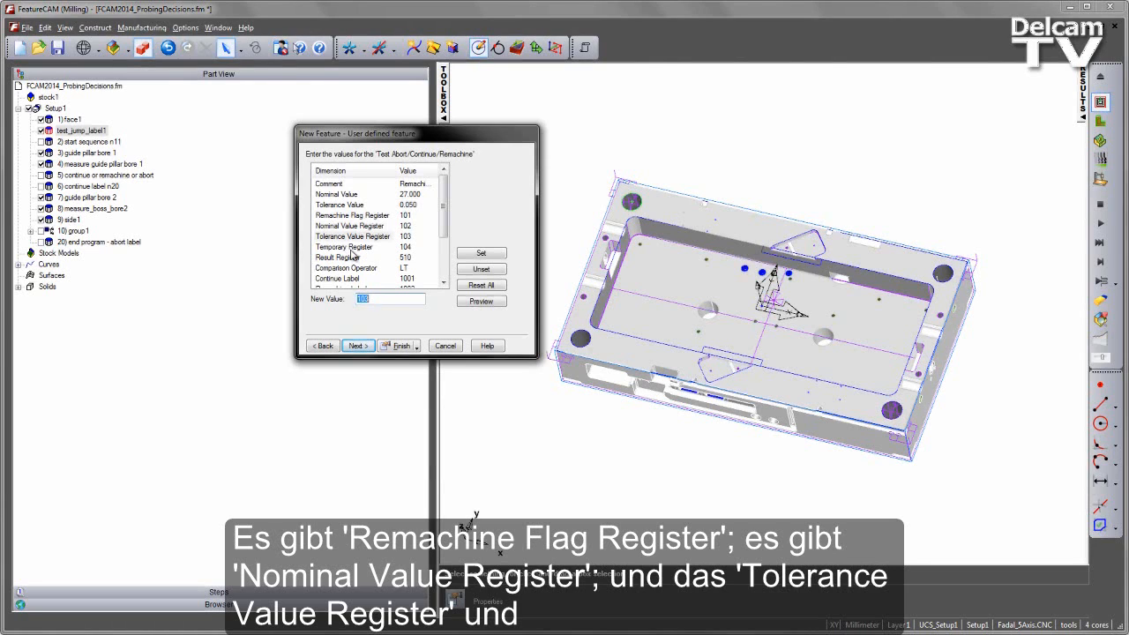
Set the decision feature's Temporary Register to 103 and its Tolerance Value Register to 104
{"action": "left_click", "coordinate": [351, 248]}
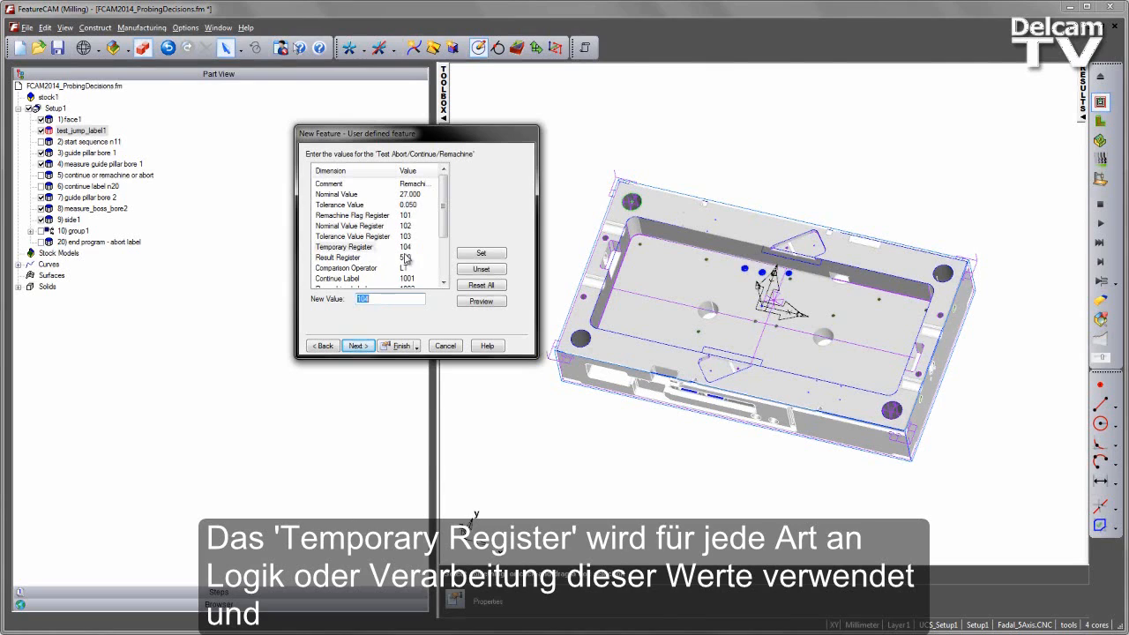
{"action": "type", "text": "103"}
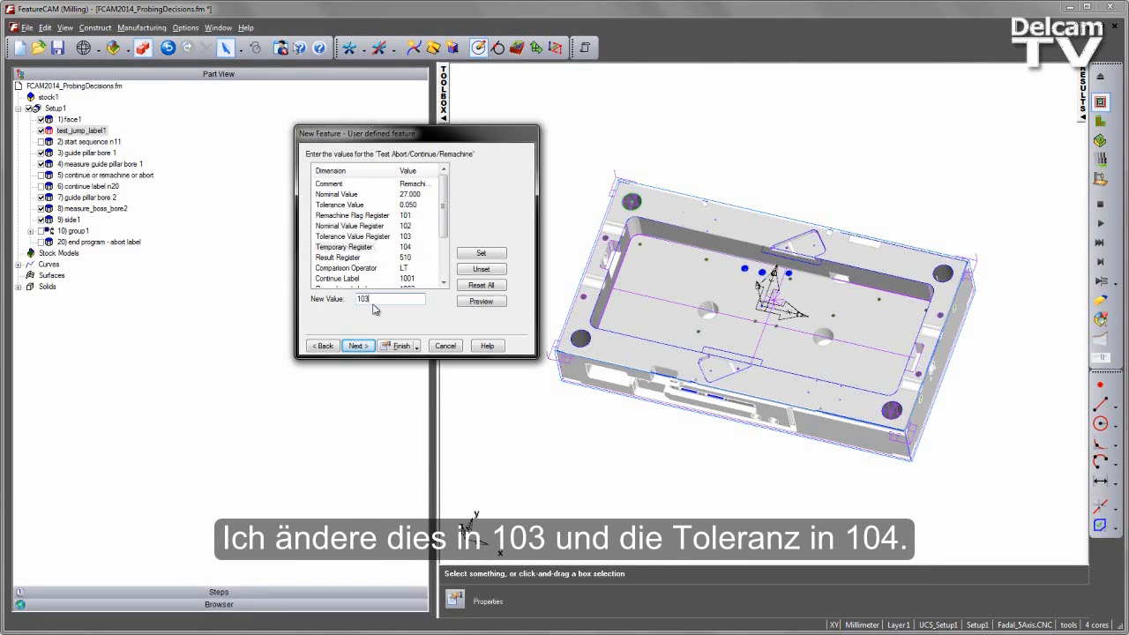
{"action": "left_click", "coordinate": [490, 253]}
{"action": "left_click", "coordinate": [369, 236]}
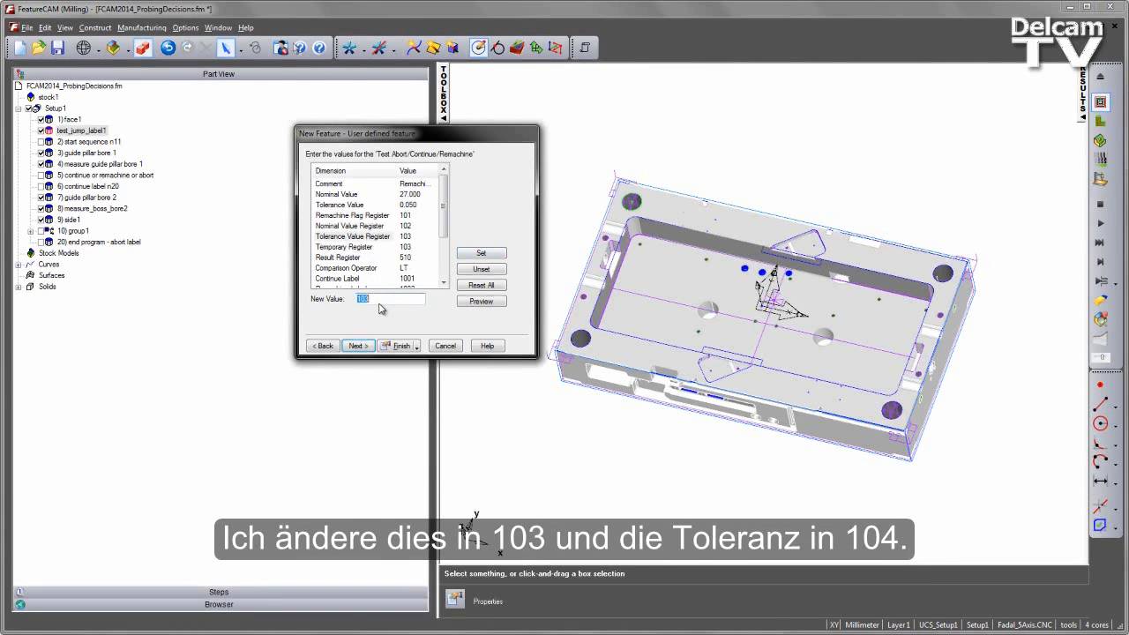
{"action": "type", "text": "104"}
{"action": "left_click", "coordinate": [483, 254]}
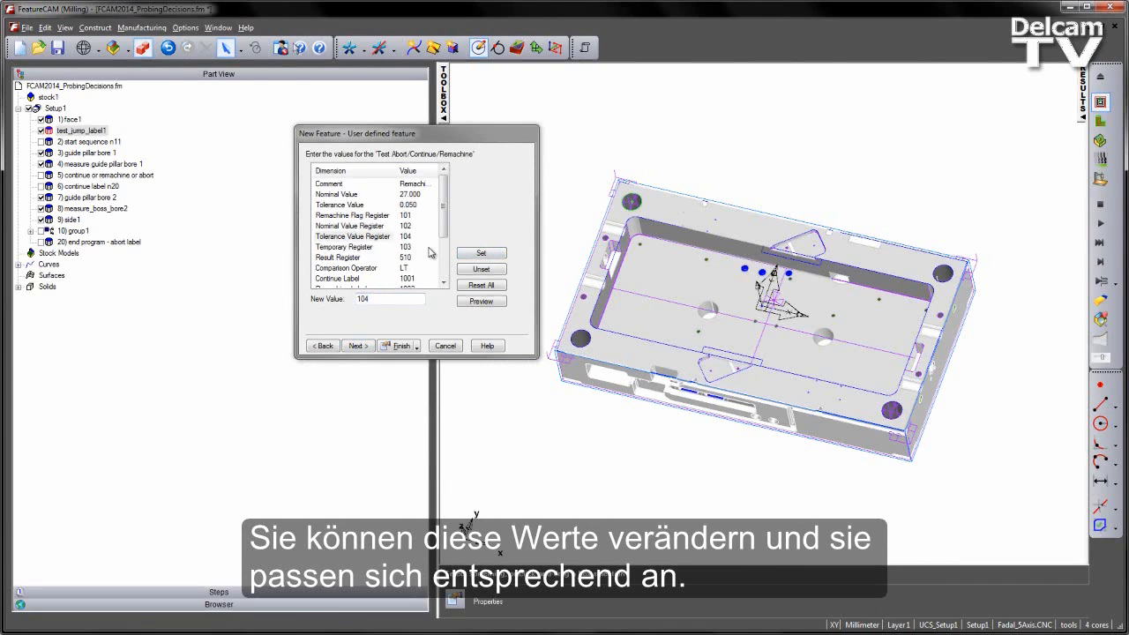
Review the nominal value, remachine flag and result registers, the comparison operator and the jump label settings of the decision feature
{"action": "left_click", "coordinate": [350, 227]}
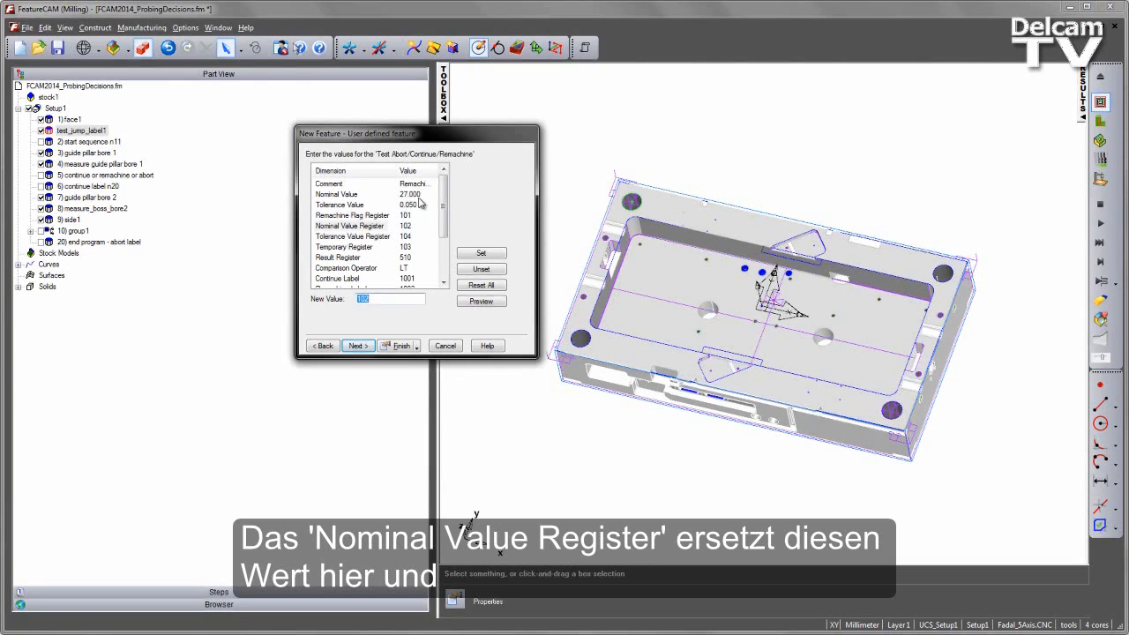
{"action": "left_click", "coordinate": [353, 216]}
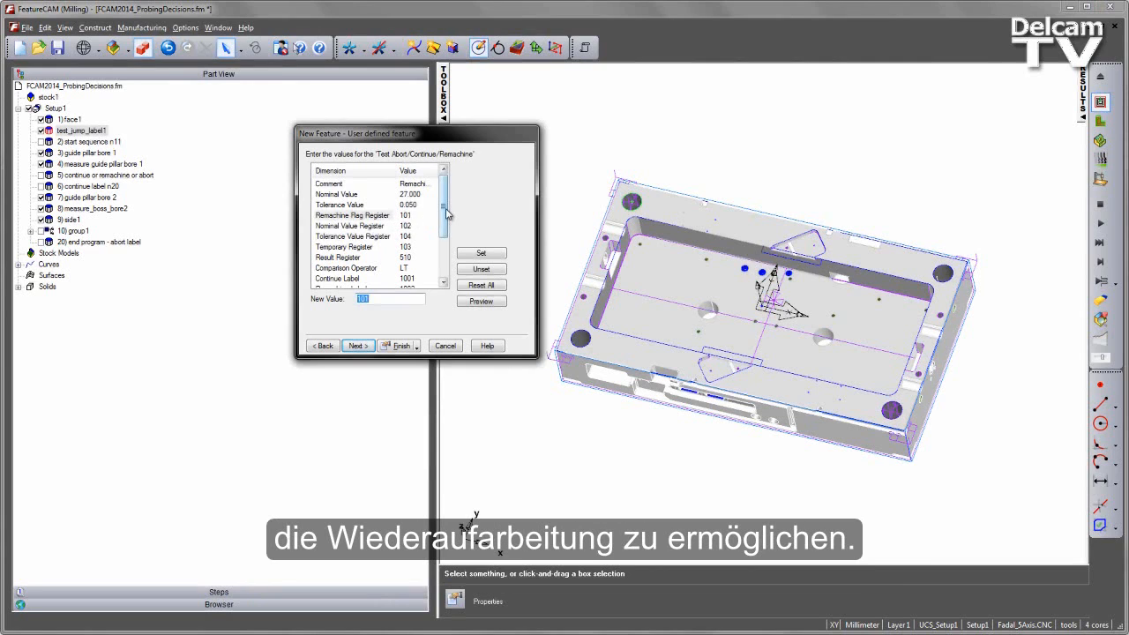
{"action": "scroll", "coordinate": [388, 225], "scroll_direction": "down", "scroll_amount": 2}
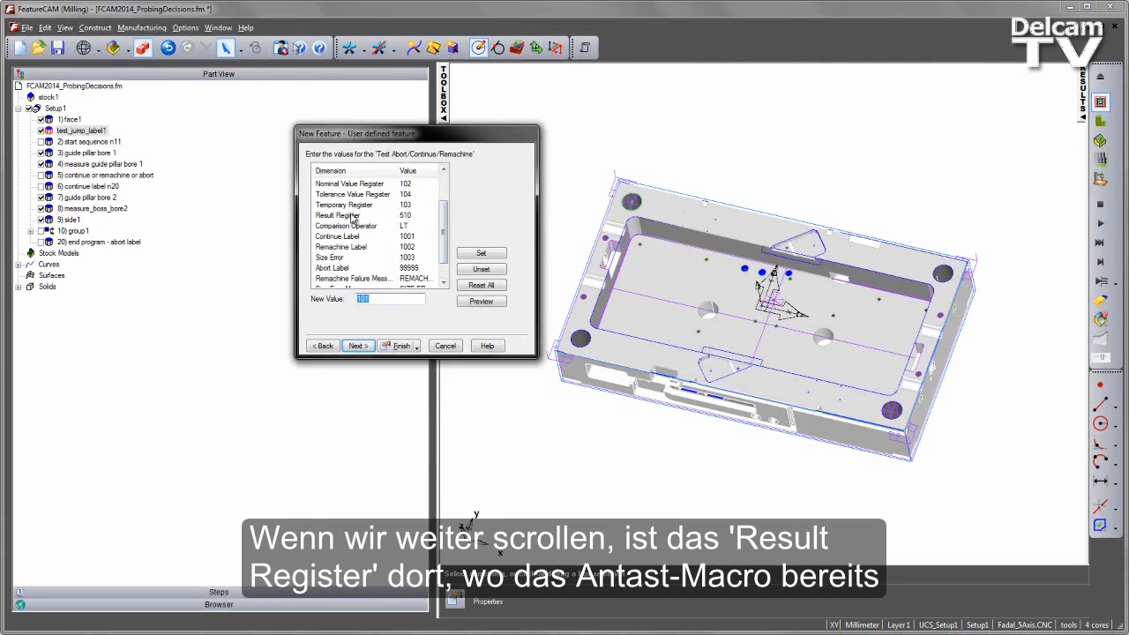
{"action": "left_click", "coordinate": [408, 218]}
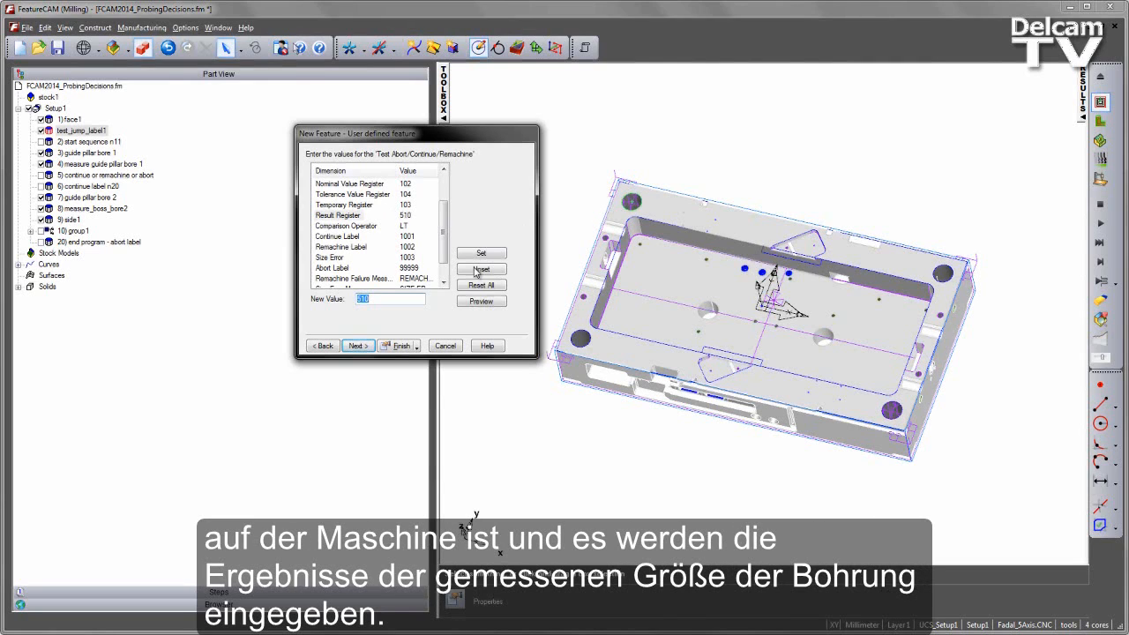
{"action": "left_click", "coordinate": [347, 226]}
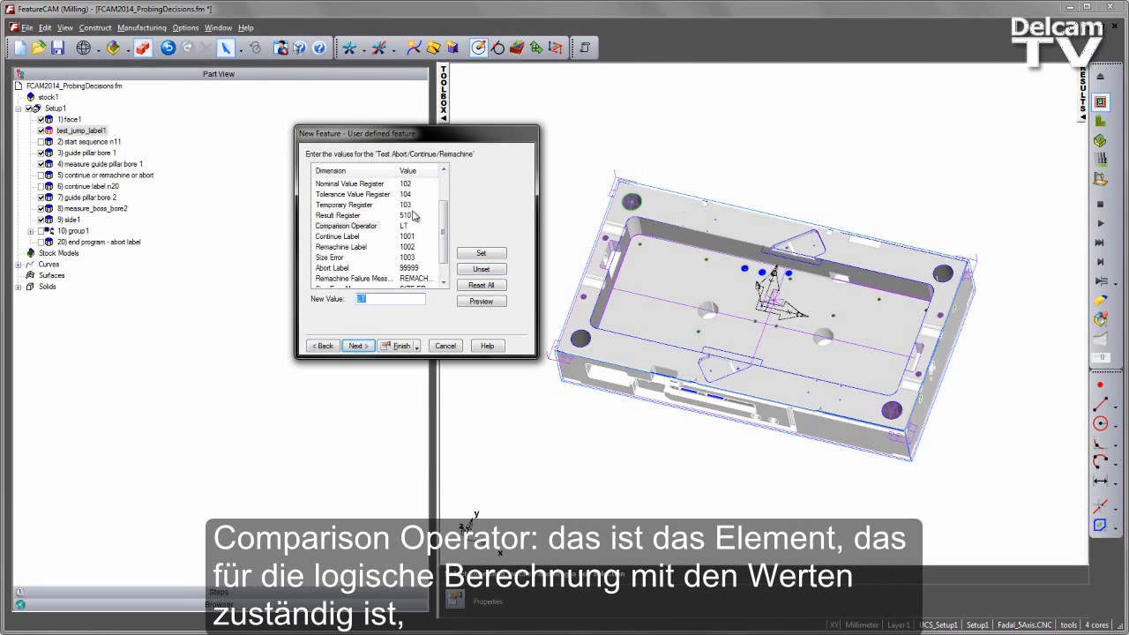
{"action": "left_click", "coordinate": [348, 237]}
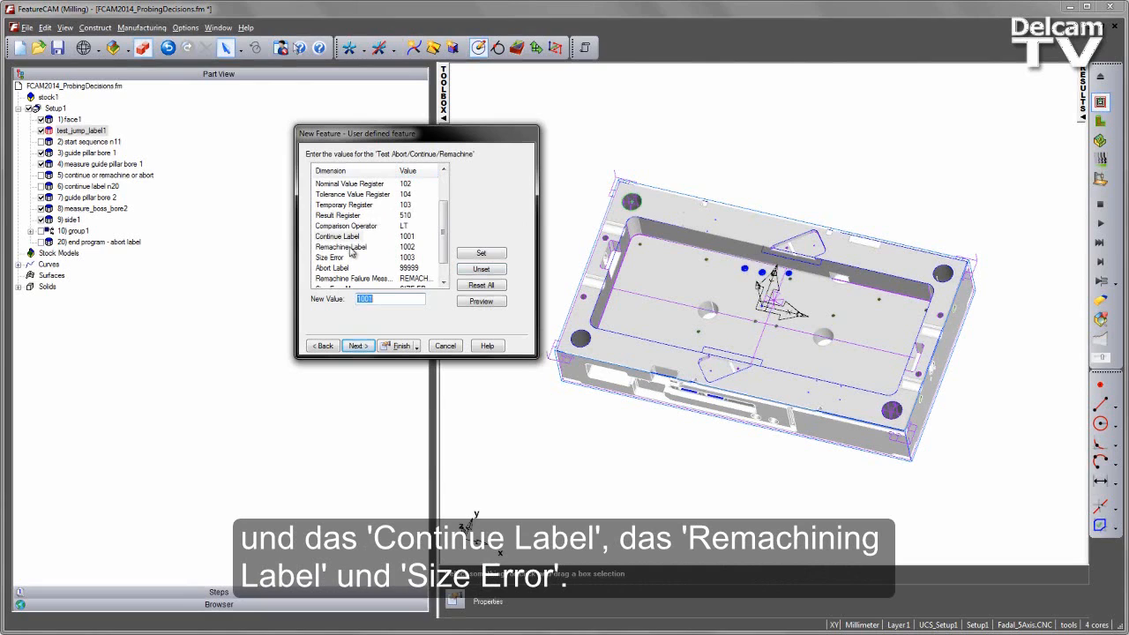
{"action": "left_click", "coordinate": [354, 257]}
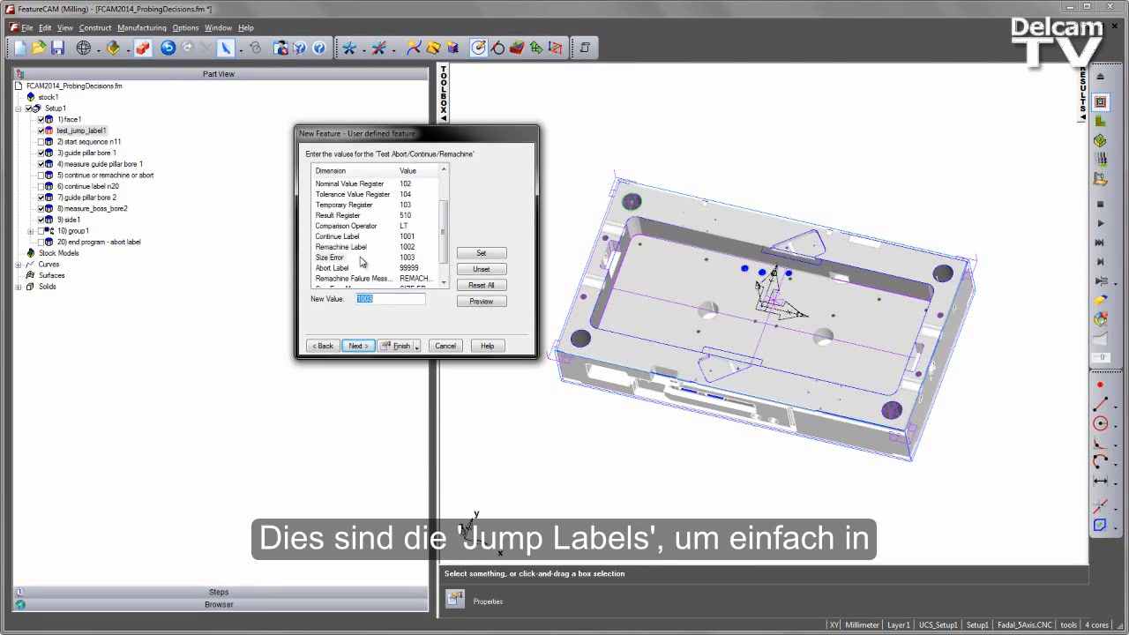
{"action": "left_click", "coordinate": [346, 237]}
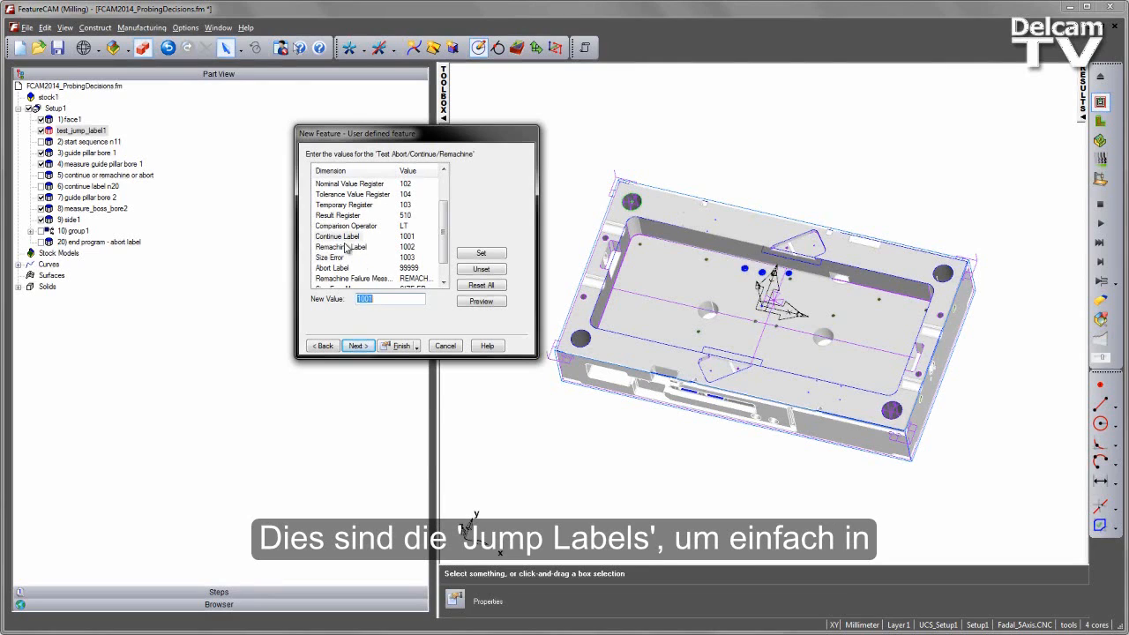
{"action": "left_click", "coordinate": [344, 257]}
Set the decision feature's Continue Label to 12, Remachine Label to 11 and Size Error label to 13
{"action": "left_click", "coordinate": [350, 238]}
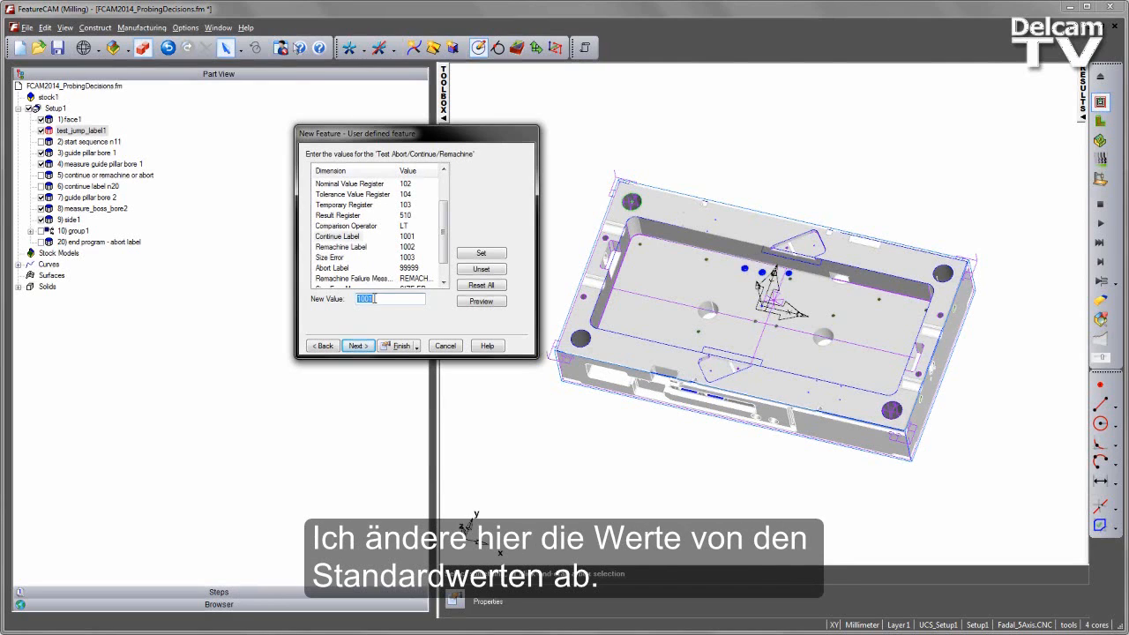
{"action": "type", "text": "12"}
{"action": "left_click", "coordinate": [481, 255]}
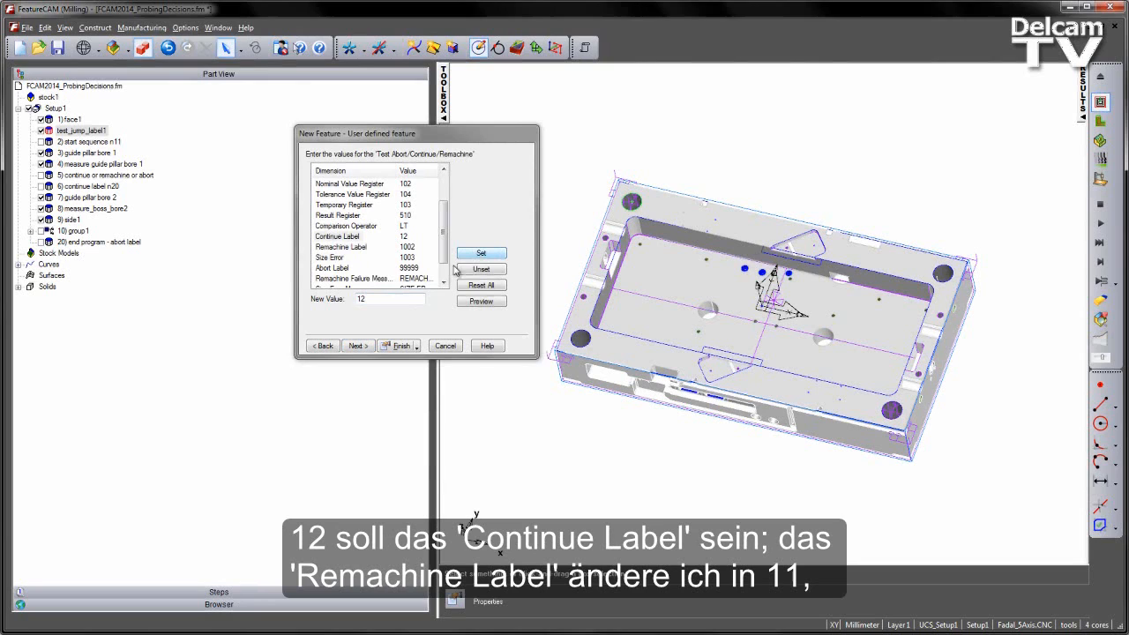
{"action": "left_click", "coordinate": [345, 247]}
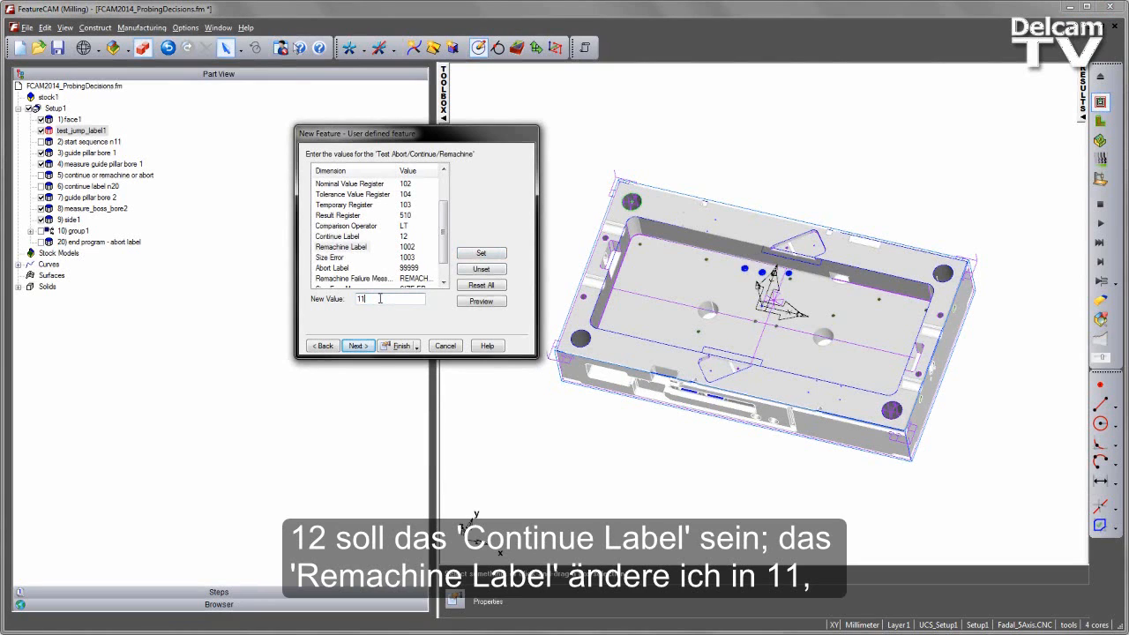
{"action": "left_click", "coordinate": [486, 254]}
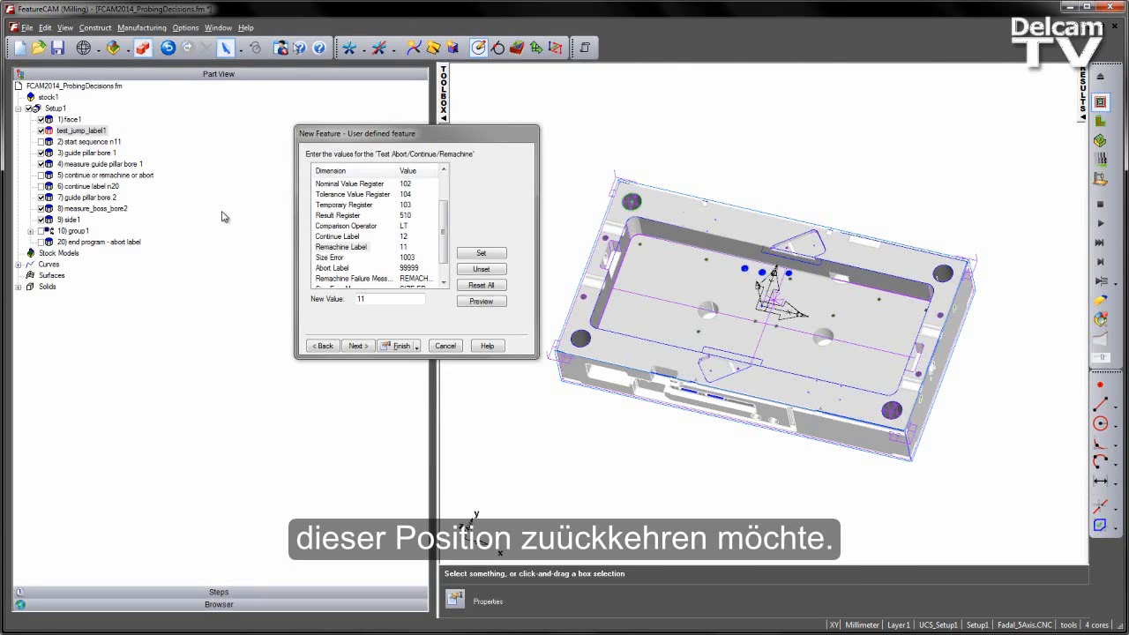
{"action": "left_click", "coordinate": [328, 258]}
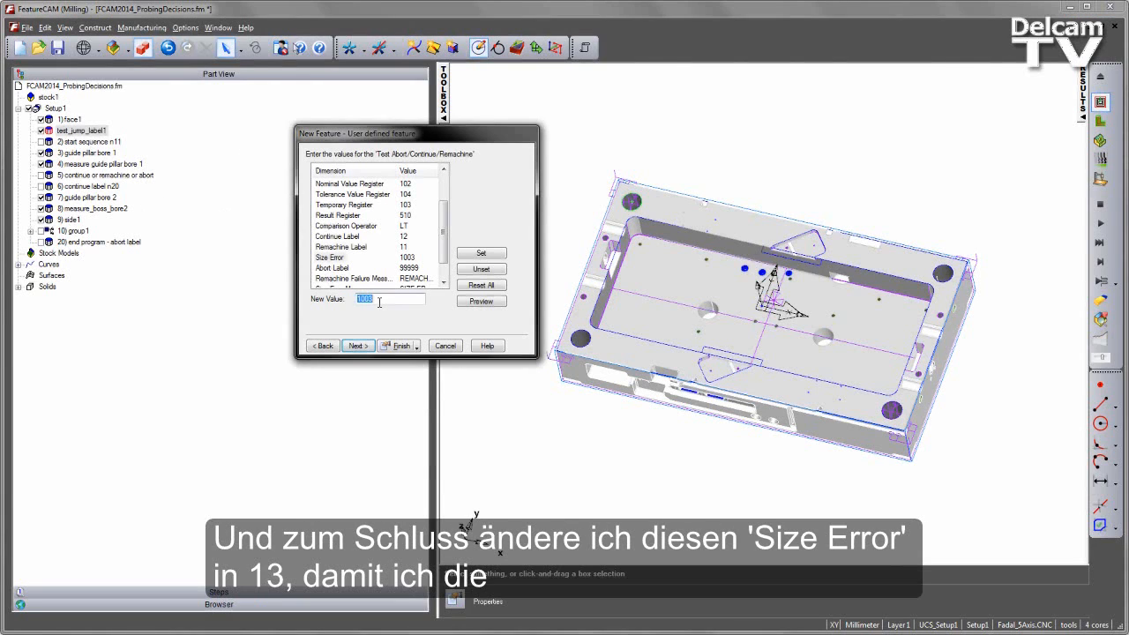
{"action": "left_click", "coordinate": [490, 255]}
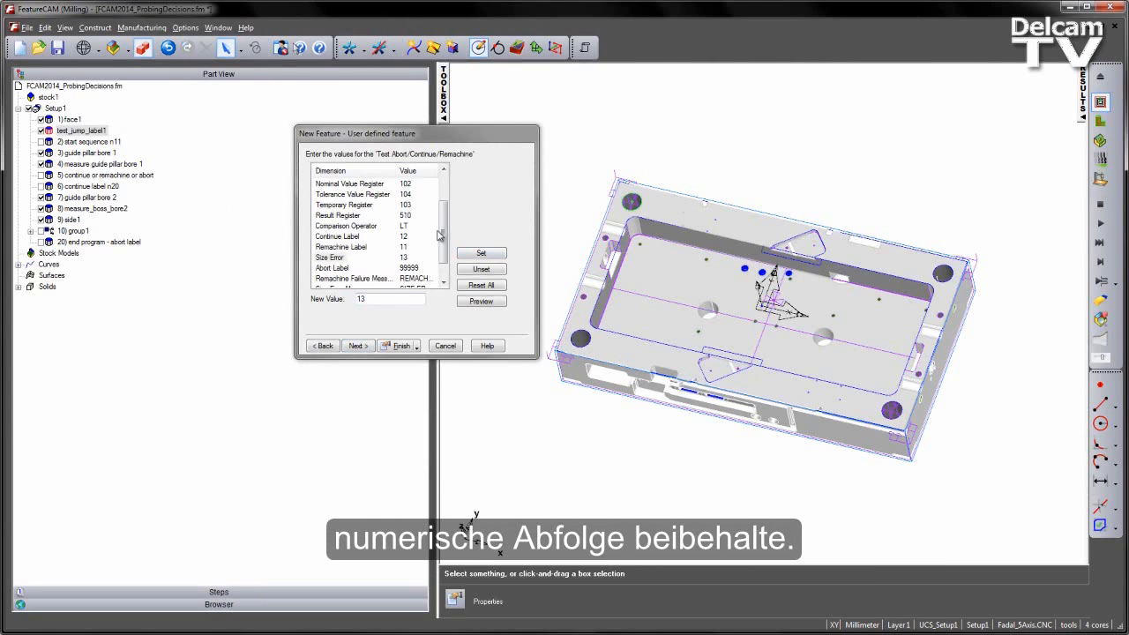
Check the Abort Label and the failure, size error and abort messages, and finish creating the Test Abort/Continue/Remachine feature
{"action": "scroll", "coordinate": [440, 234], "scroll_direction": "down", "scroll_amount": 2}
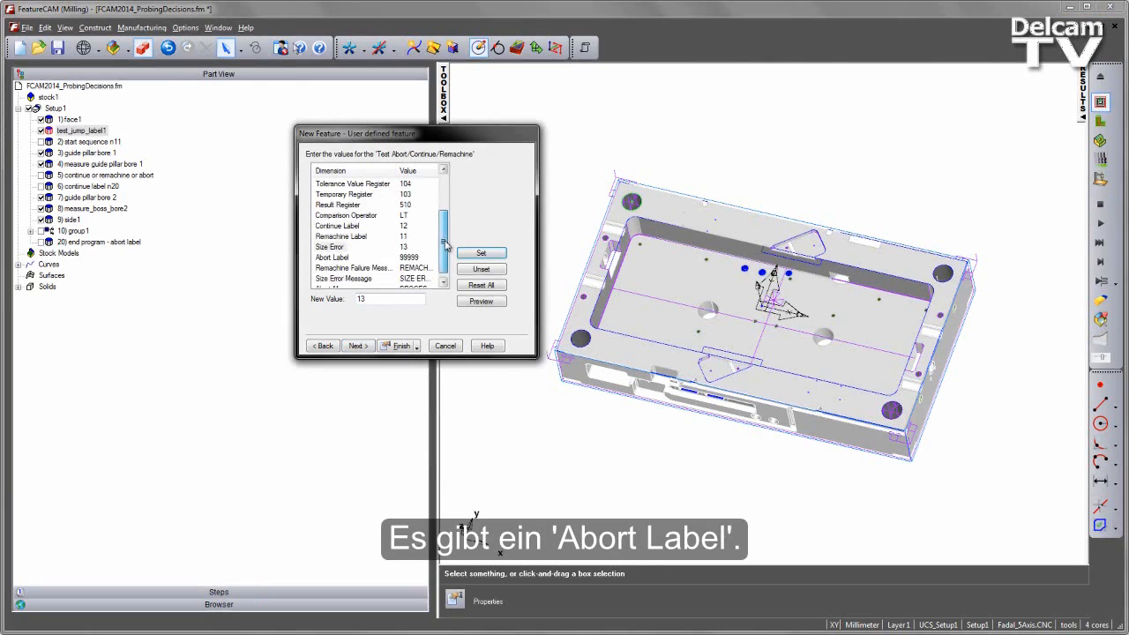
{"action": "left_click", "coordinate": [331, 248]}
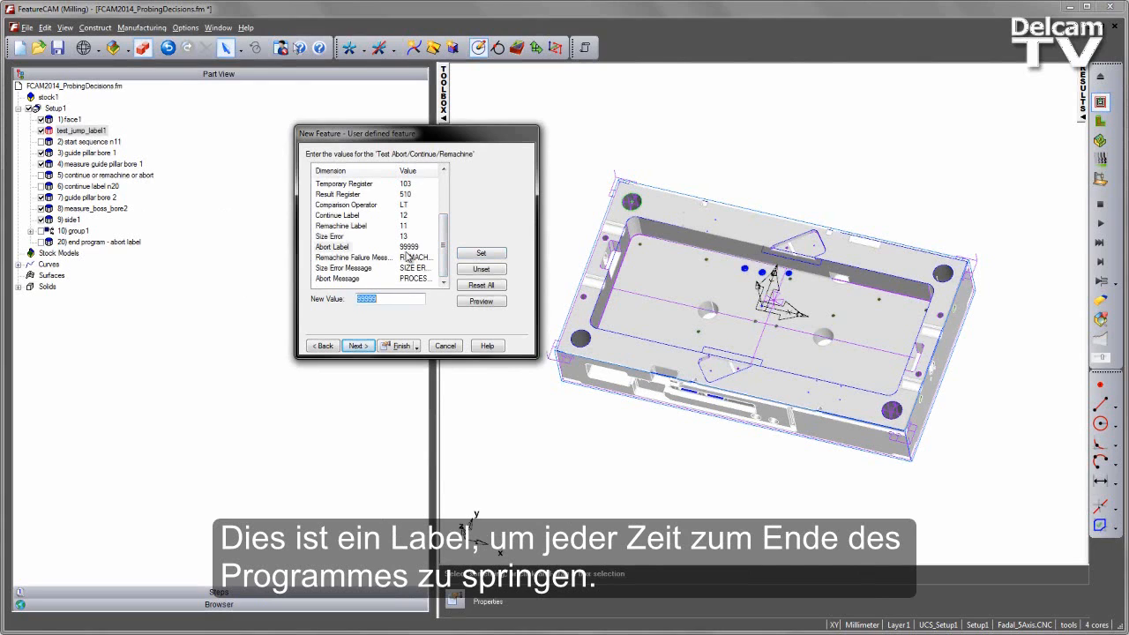
{"action": "left_click", "coordinate": [354, 258]}
{"action": "left_click", "coordinate": [349, 269]}
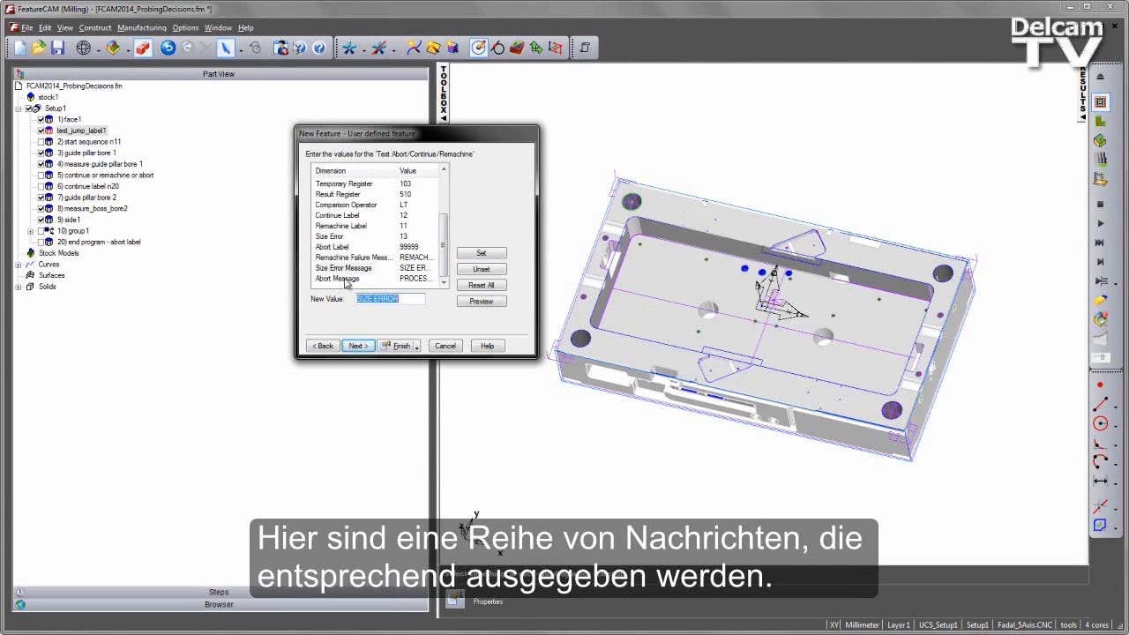
{"action": "left_click", "coordinate": [344, 280]}
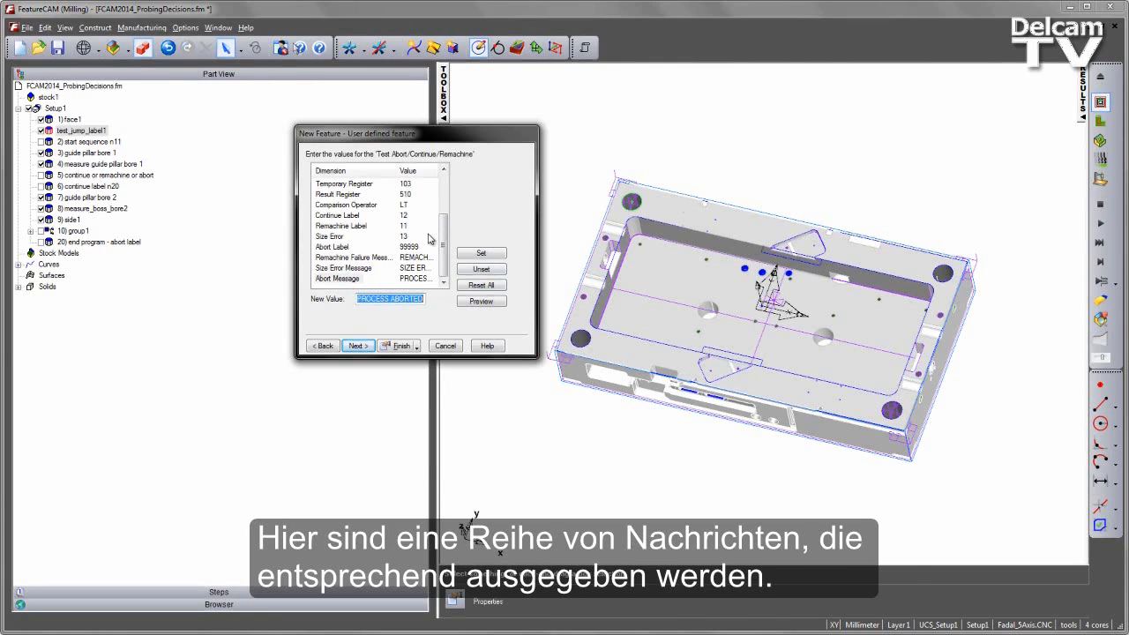
{"action": "left_click", "coordinate": [397, 346]}
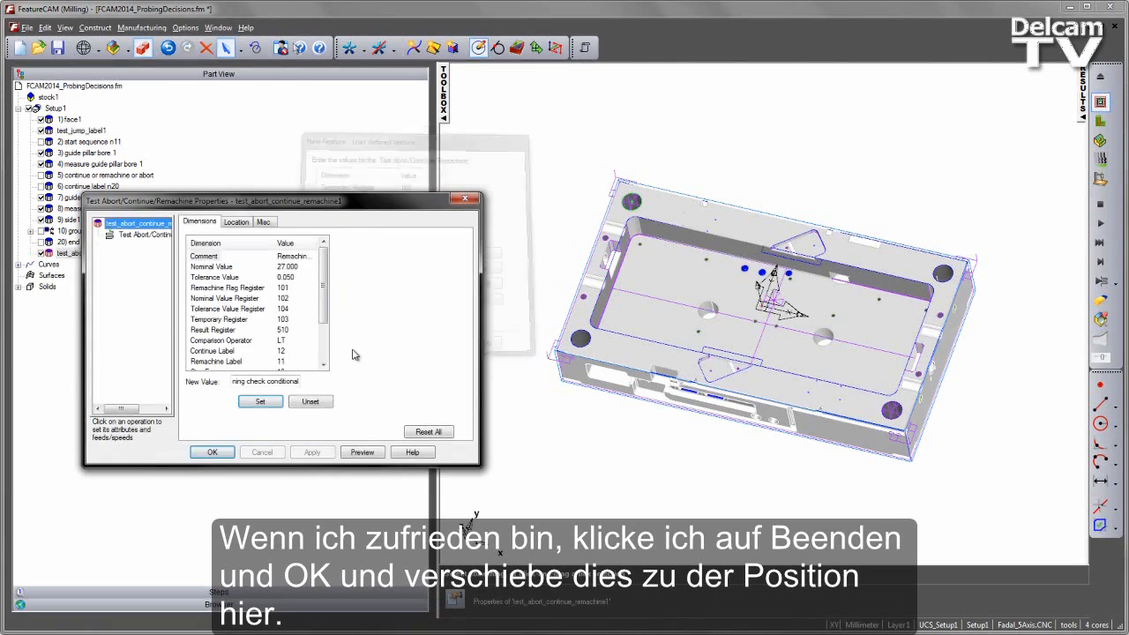
{"action": "left_click", "coordinate": [211, 452]}
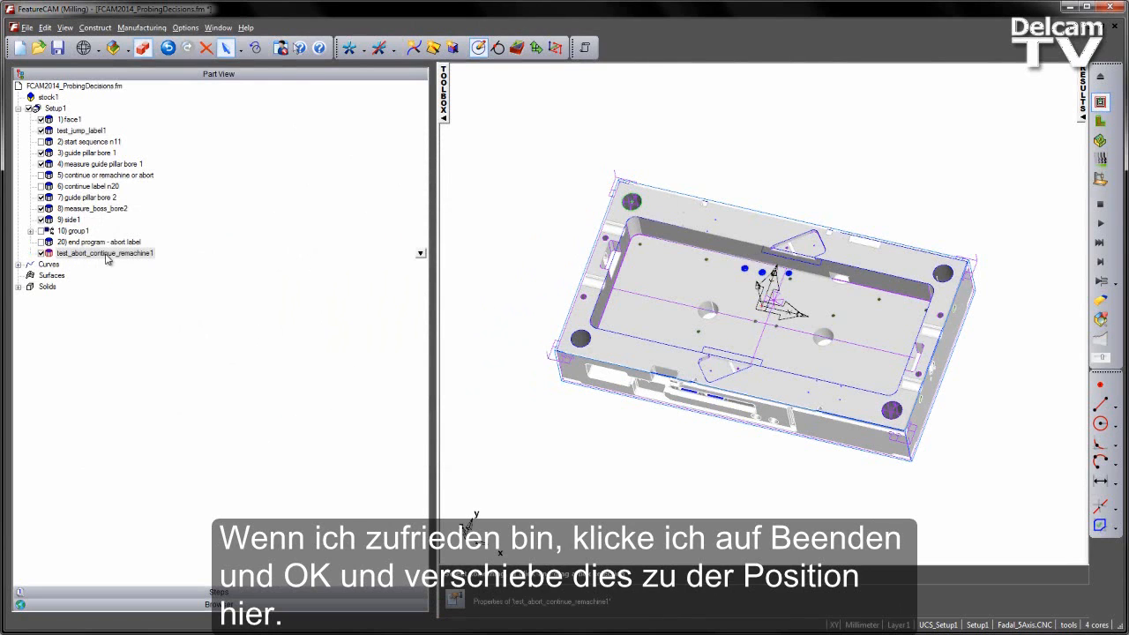
Move the decision feature directly after measure guide pillar bore 1 in Setup1 and set its base priority to 5
{"action": "left_click_drag", "start_coordinate": [105, 254], "coordinate": [88, 173]}
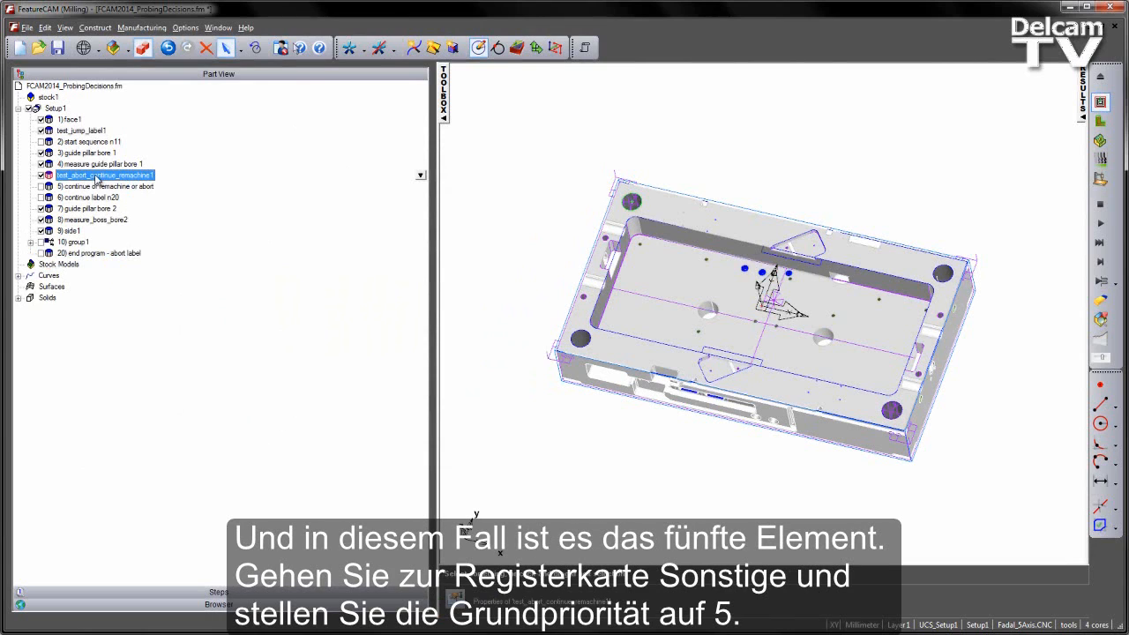
{"action": "double_click", "coordinate": [97, 176]}
{"action": "left_click", "coordinate": [263, 222]}
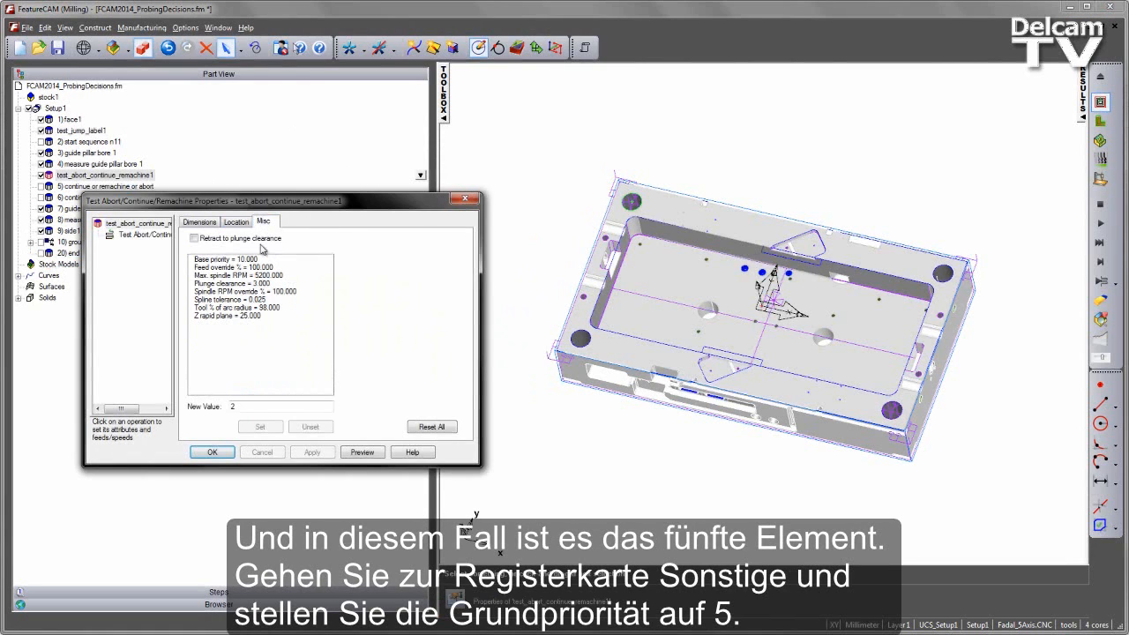
{"action": "left_click", "coordinate": [236, 264]}
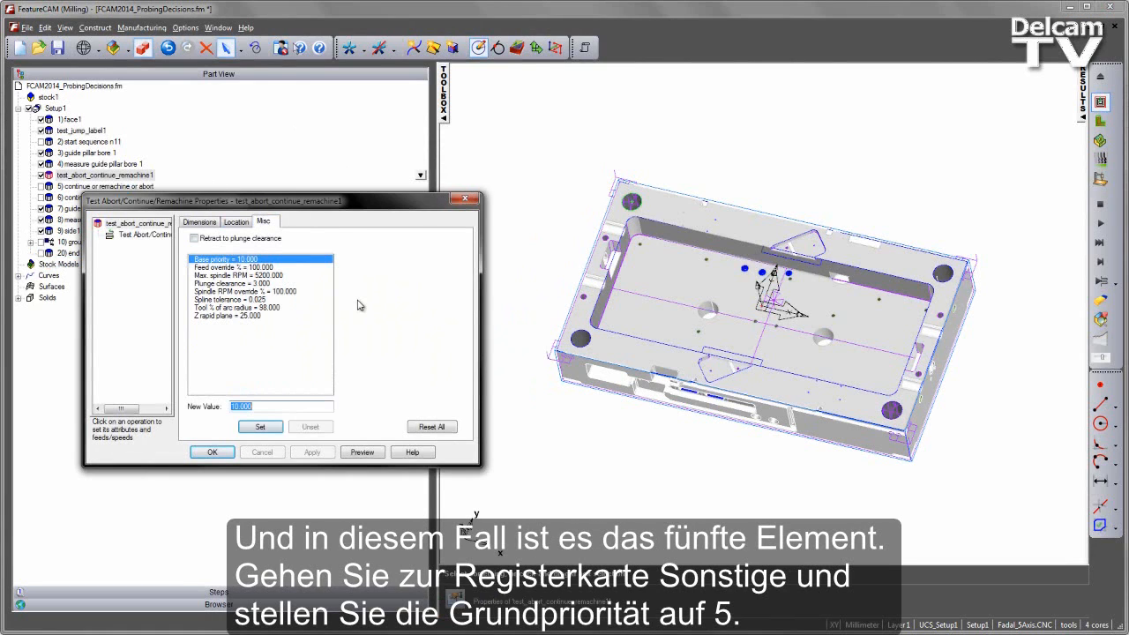
{"action": "type", "text": "5"}
{"action": "left_click", "coordinate": [261, 427]}
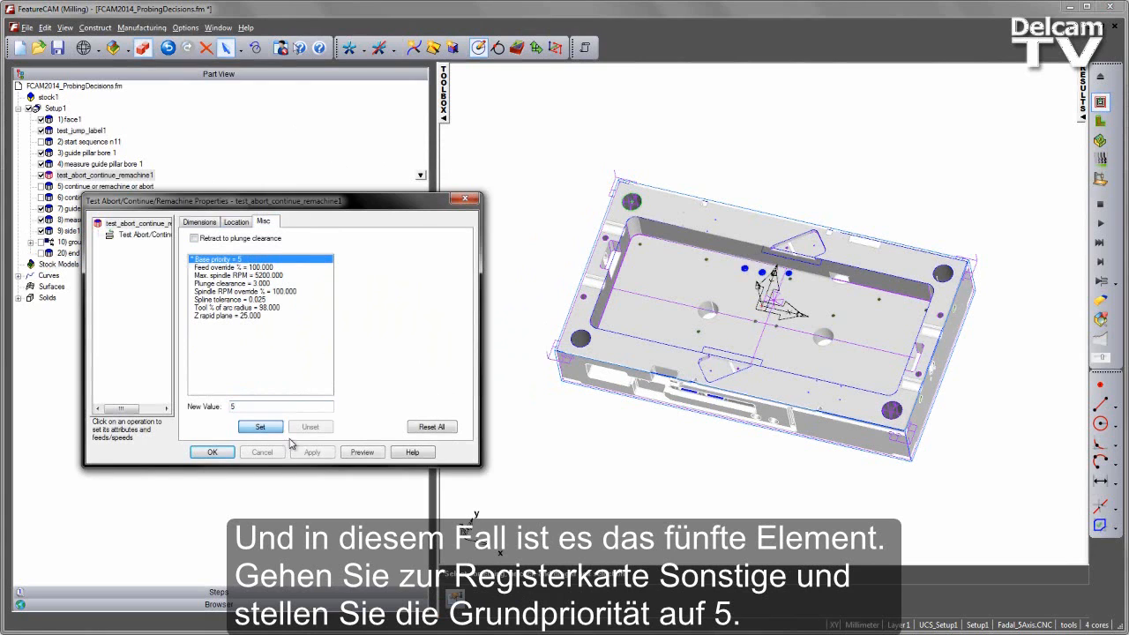
{"action": "left_click", "coordinate": [213, 452]}
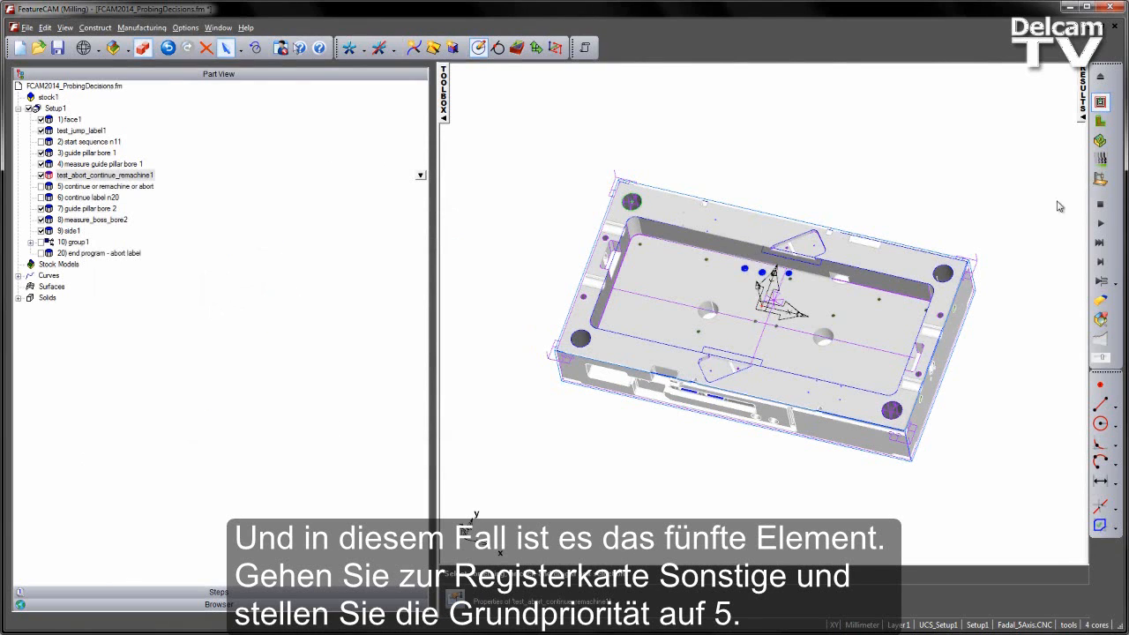
Run the toolpath simulation again for the updated feature sequence and display the generated NC code
{"action": "left_click", "coordinate": [1100, 223]}
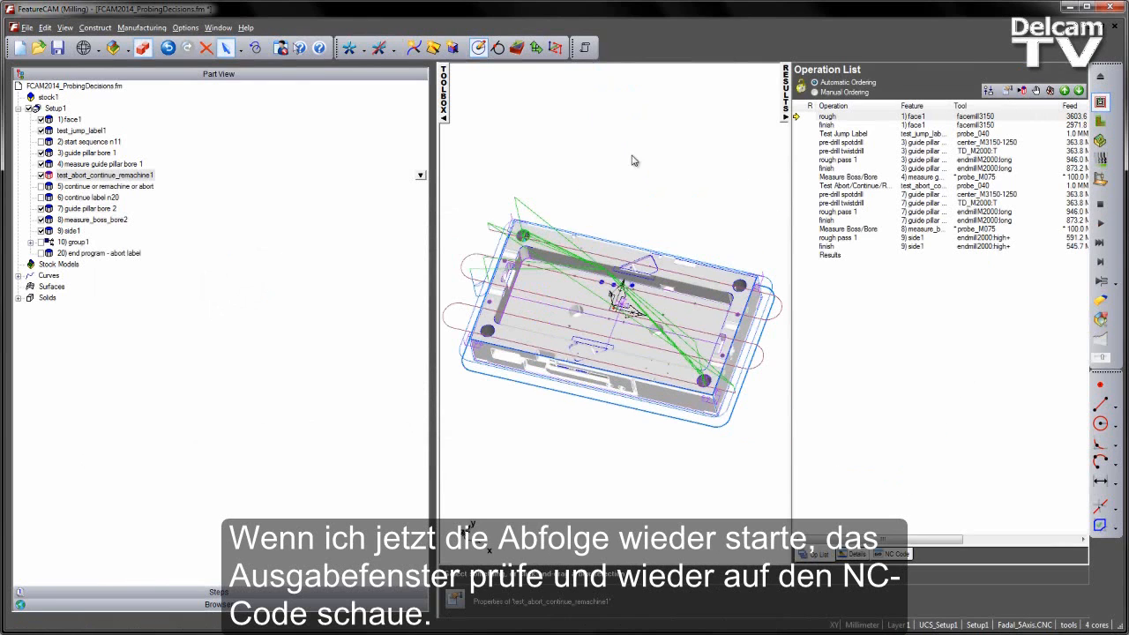
{"action": "left_click", "coordinate": [444, 88]}
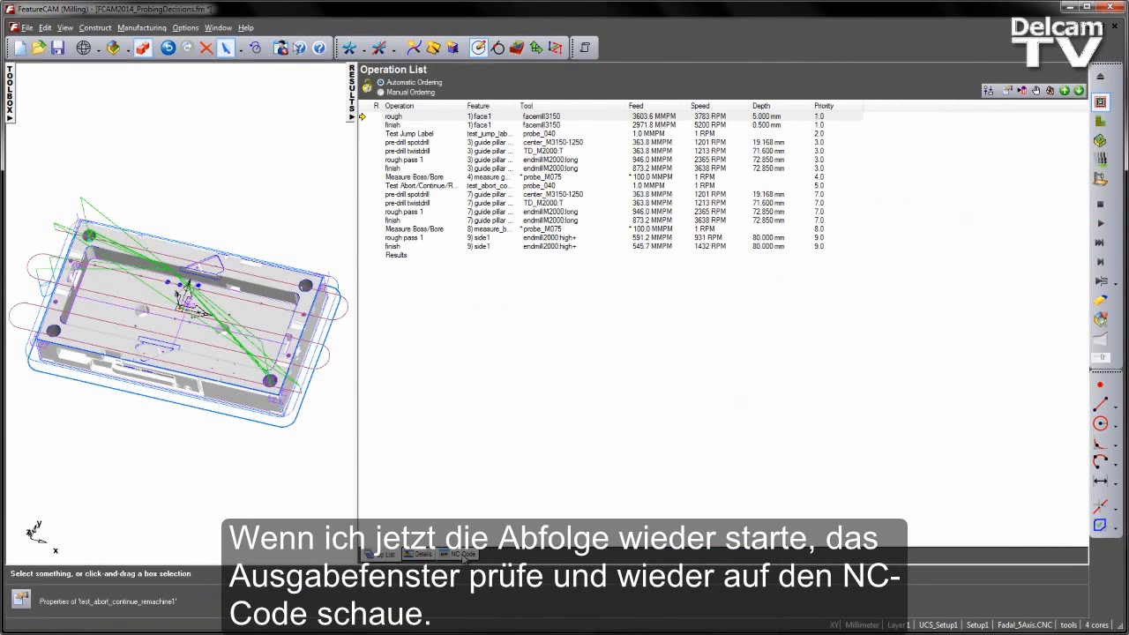
{"action": "left_click", "coordinate": [462, 555]}
Examine the TEST_JUMP_LABEL1 block in the NC code, checking the N11 label and the #101=0 line
{"action": "scroll", "coordinate": [385, 292], "scroll_direction": "down", "scroll_amount": 8}
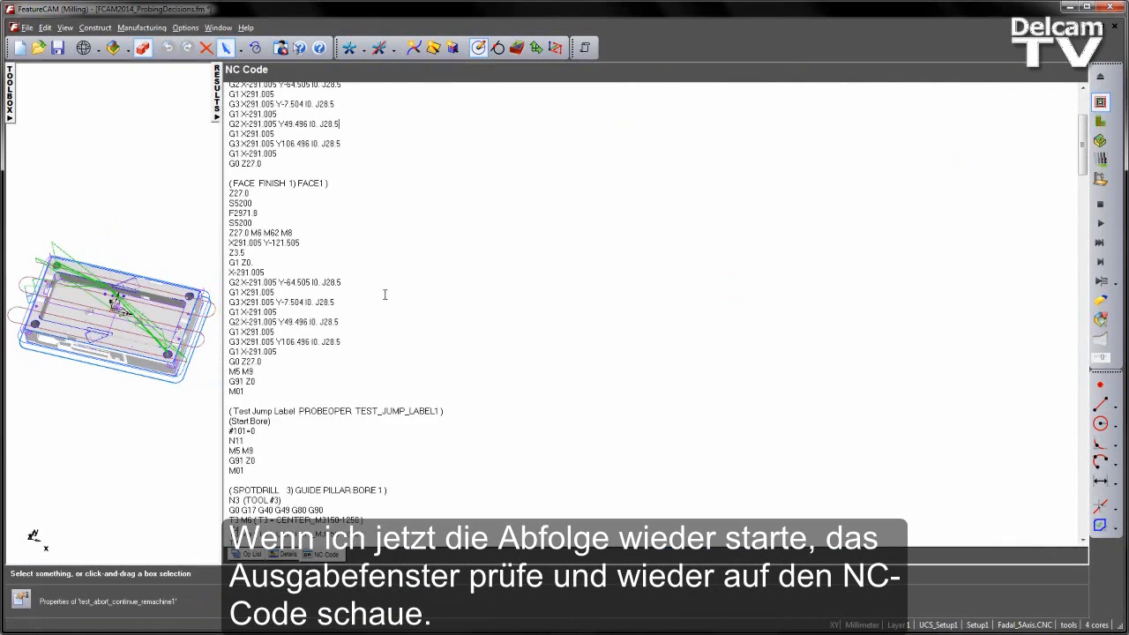
{"action": "scroll", "coordinate": [385, 294], "scroll_direction": "down", "scroll_amount": 3}
{"action": "left_click_drag", "start_coordinate": [264, 361], "coordinate": [211, 332]}
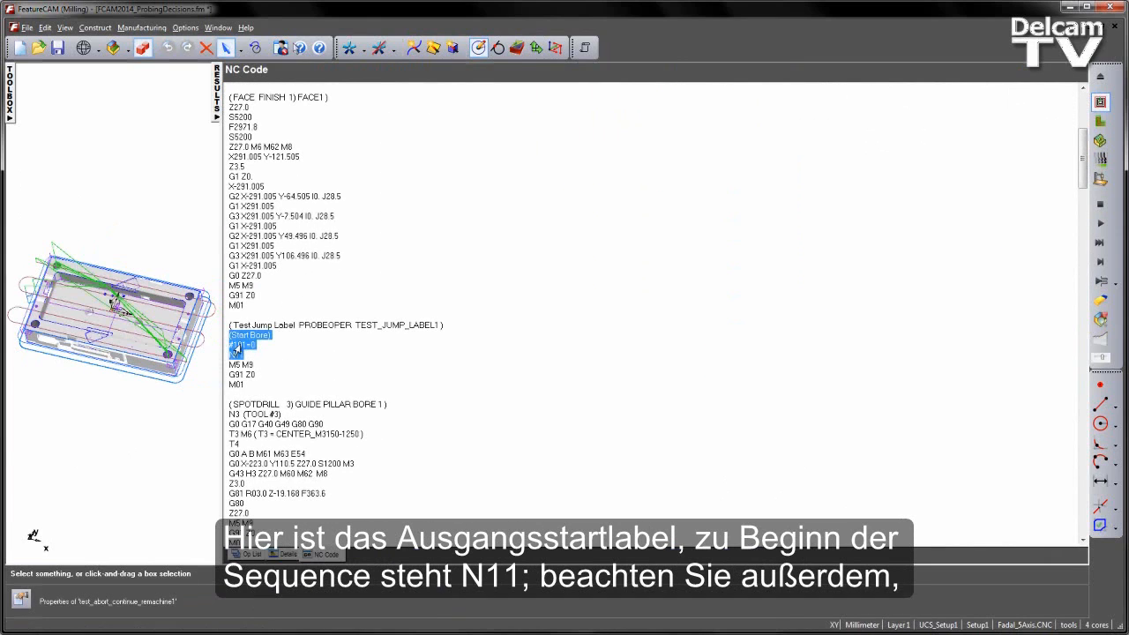
{"action": "double_click", "coordinate": [236, 355]}
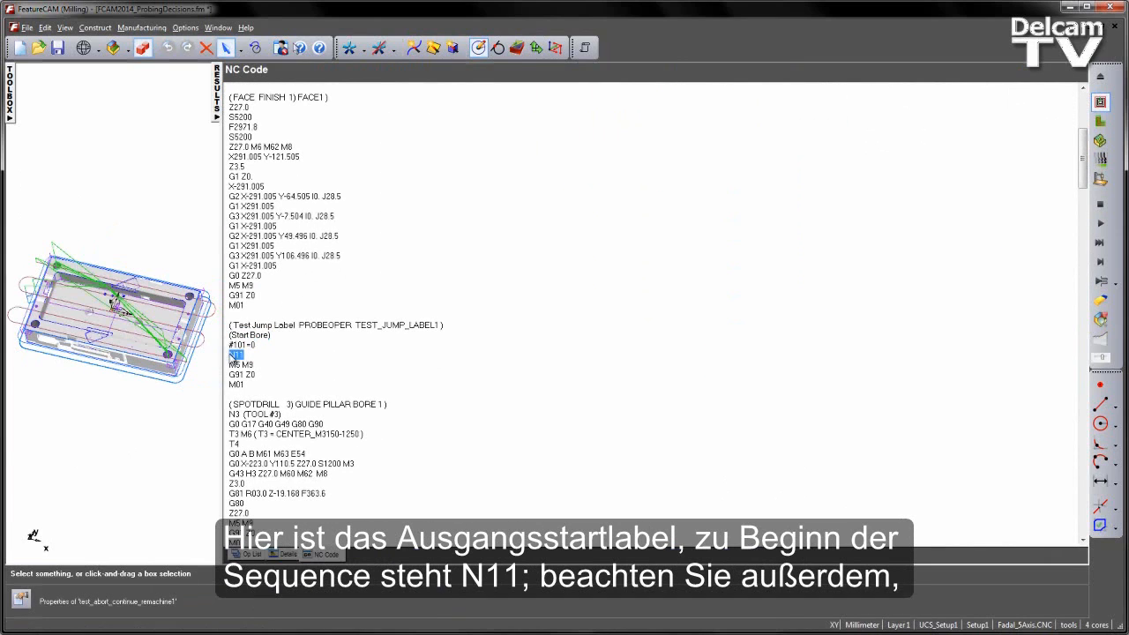
{"action": "scroll", "coordinate": [311, 350], "scroll_direction": "down", "scroll_amount": 6}
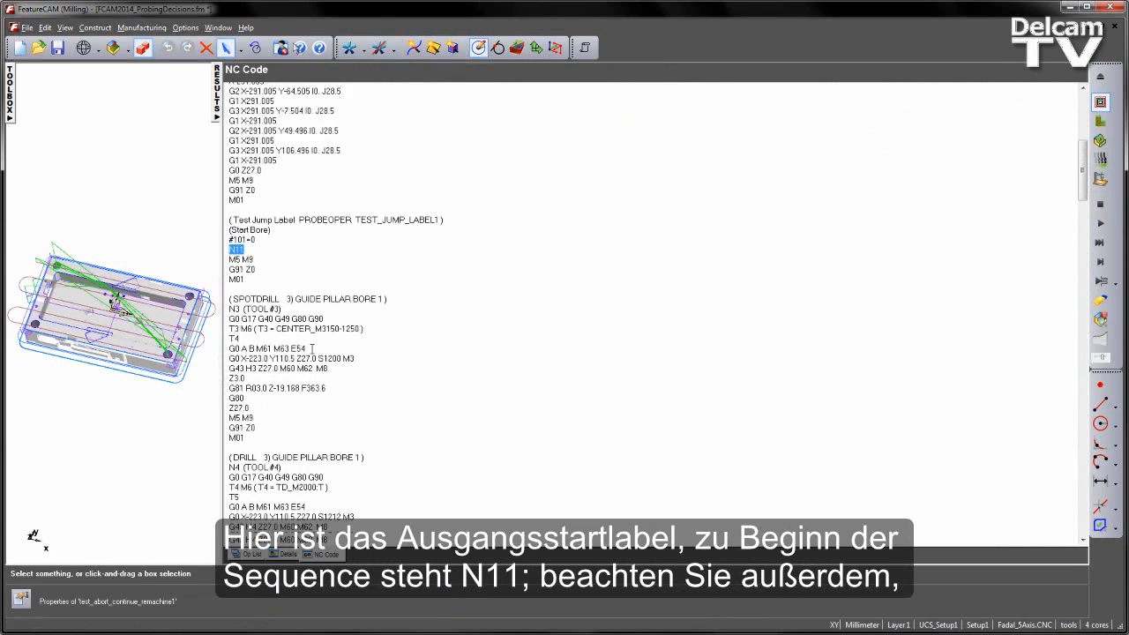
{"action": "scroll", "coordinate": [300, 263], "scroll_direction": "up", "scroll_amount": 1}
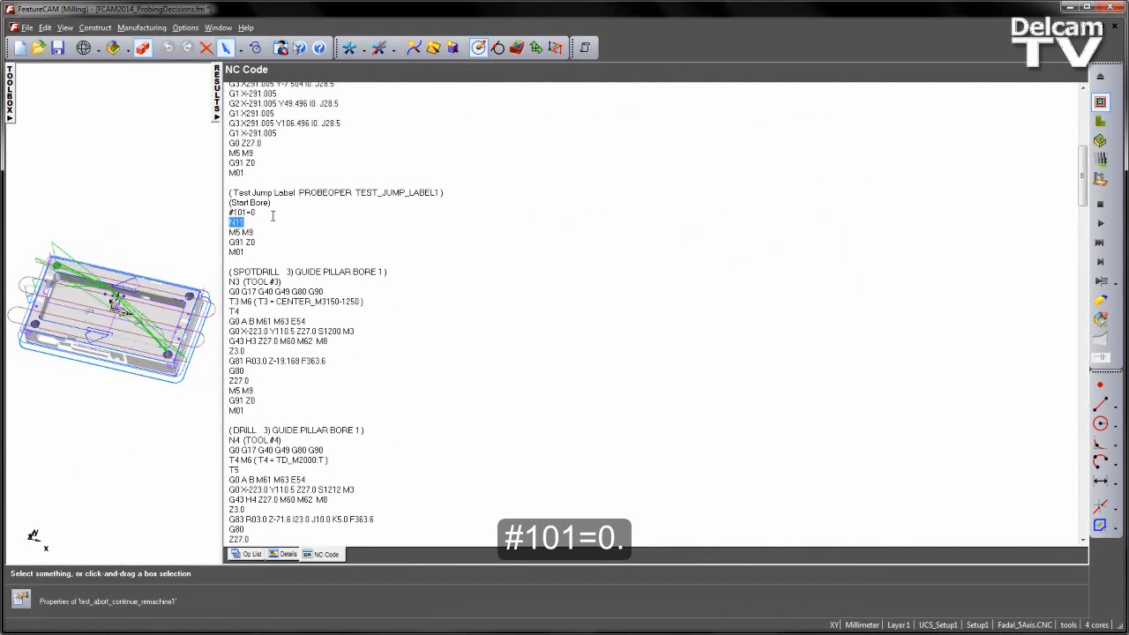
{"action": "left_click_drag", "start_coordinate": [273, 213], "coordinate": [214, 212]}
Locate the TEST_ABORT_CONTINUE_REMACHINE1 block in the NC code, widen the code view and enlarge its text
{"action": "scroll", "coordinate": [349, 337], "scroll_direction": "down", "scroll_amount": 20}
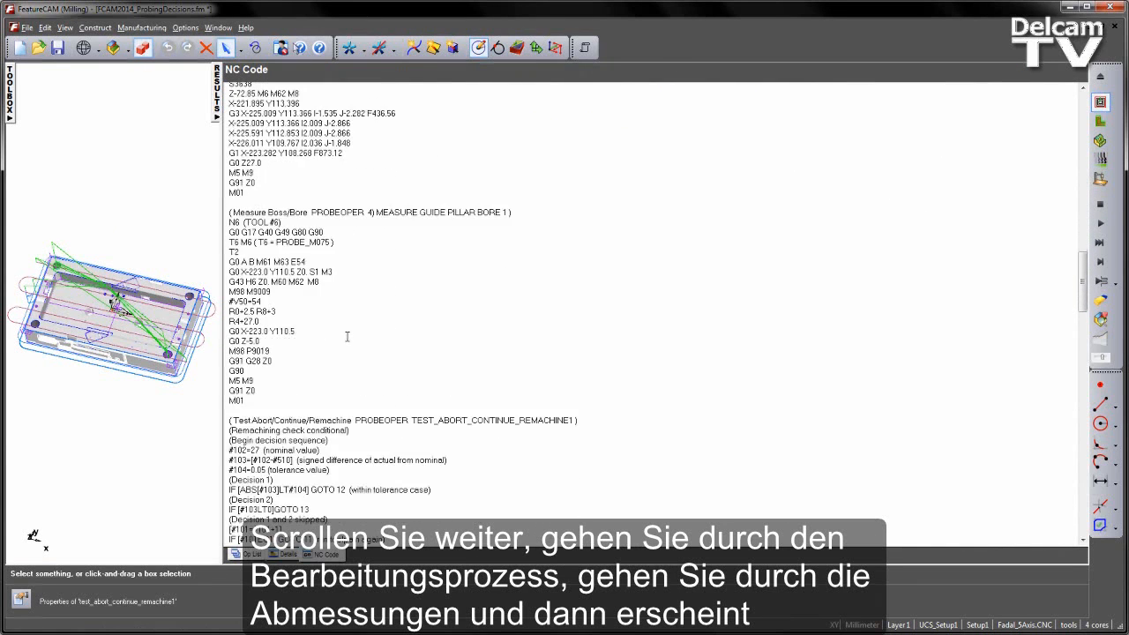
{"action": "scroll", "coordinate": [347, 336], "scroll_direction": "down", "scroll_amount": 4}
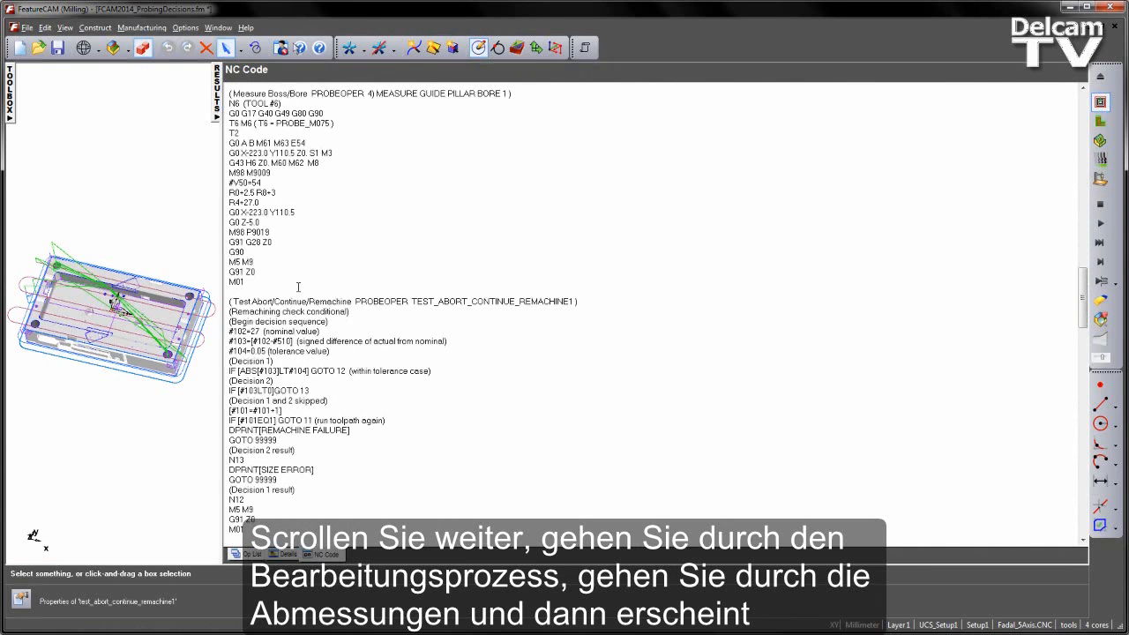
{"action": "scroll", "coordinate": [298, 286], "scroll_direction": "down", "scroll_amount": 3}
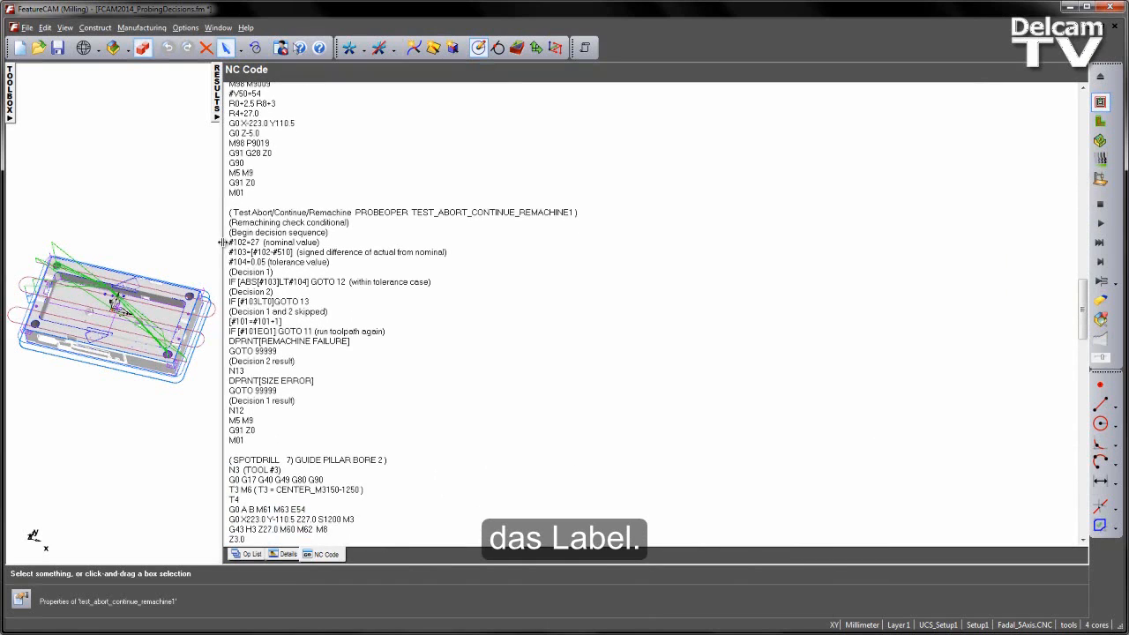
{"action": "left_click_drag", "start_coordinate": [222, 242], "coordinate": [427, 262]}
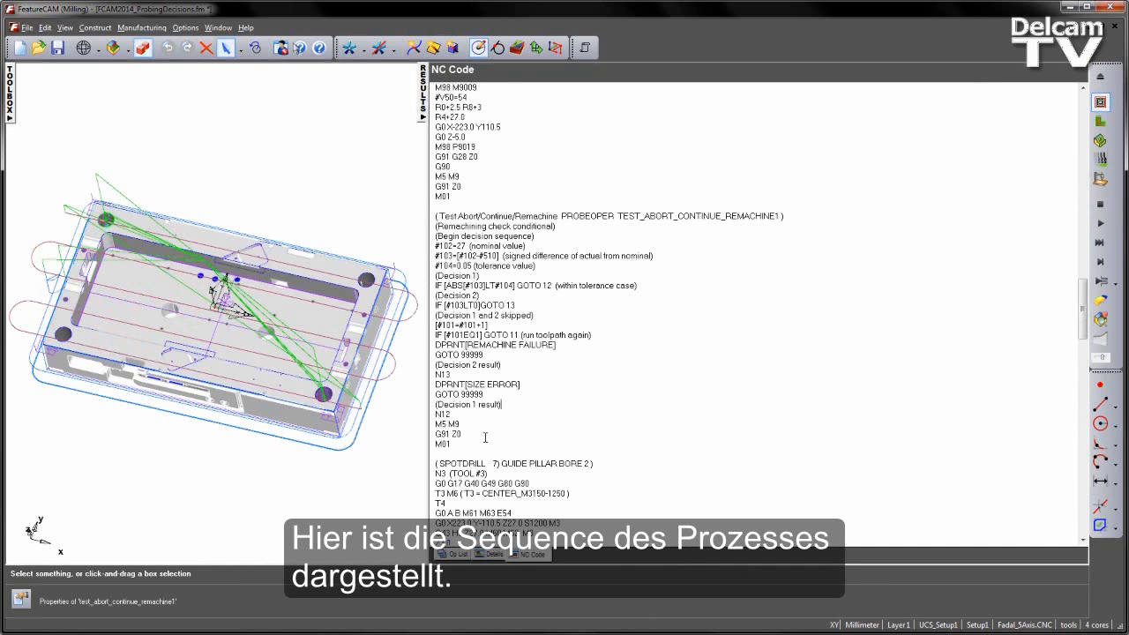
{"action": "left_click_drag", "start_coordinate": [484, 436], "coordinate": [405, 232]}
{"action": "scroll", "coordinate": [528, 325], "scroll_direction": "up", "scroll_amount": 2, "text": "ctrl"}
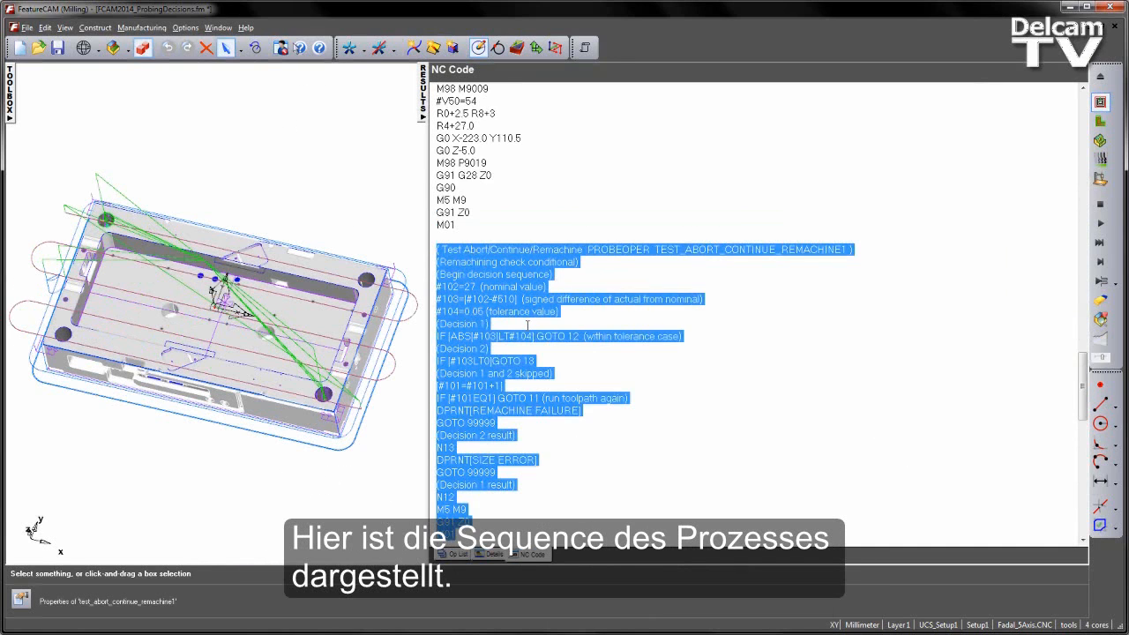
{"action": "scroll", "coordinate": [528, 325], "scroll_direction": "up", "scroll_amount": 1, "text": "ctrl"}
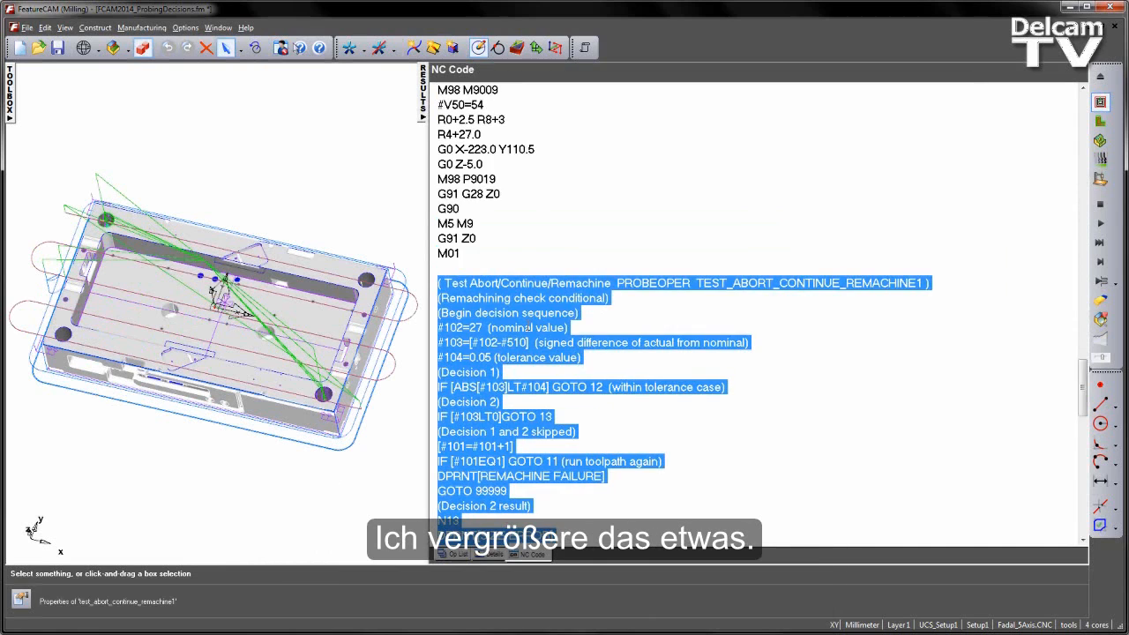
Review the decision block's nominal value, signed difference and tolerance value lines
{"action": "left_click", "coordinate": [652, 317]}
{"action": "scroll", "coordinate": [653, 317], "scroll_direction": "down", "scroll_amount": 1}
{"action": "left_click_drag", "start_coordinate": [599, 285], "coordinate": [429, 287]}
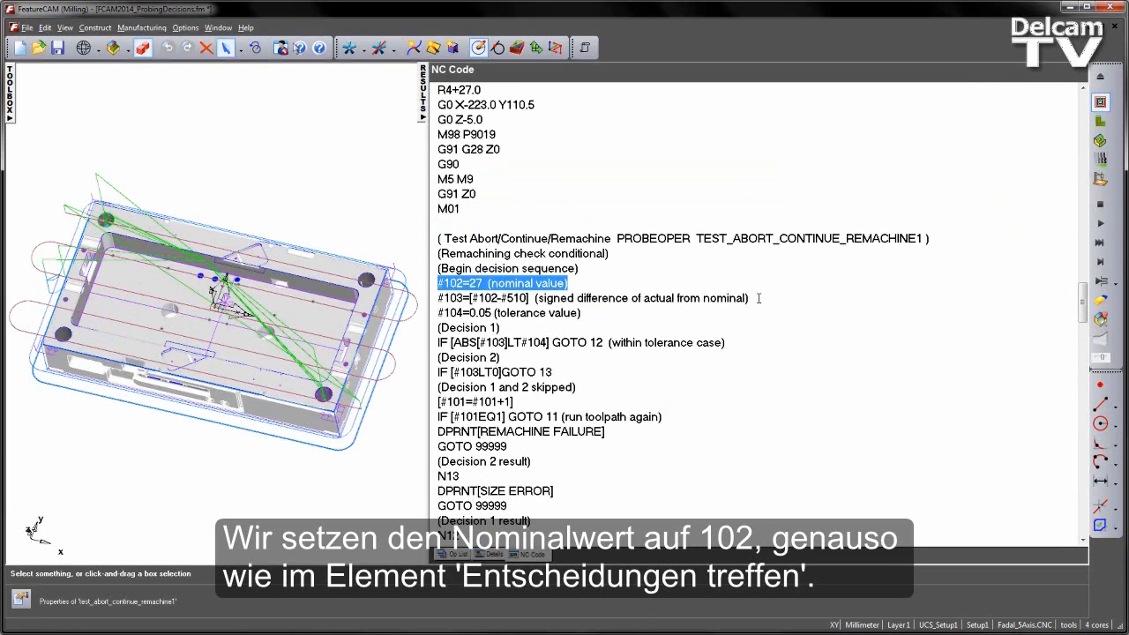
{"action": "left_click_drag", "start_coordinate": [754, 299], "coordinate": [424, 303]}
{"action": "scroll", "coordinate": [488, 302], "scroll_direction": "down", "scroll_amount": 1}
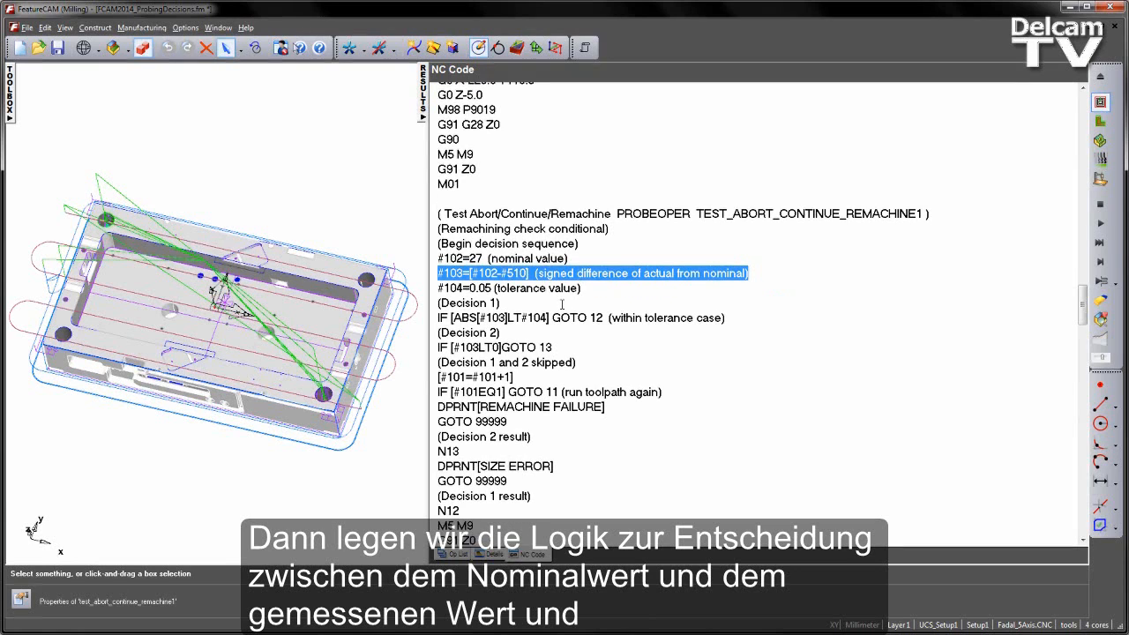
{"action": "left_click", "coordinate": [495, 253]}
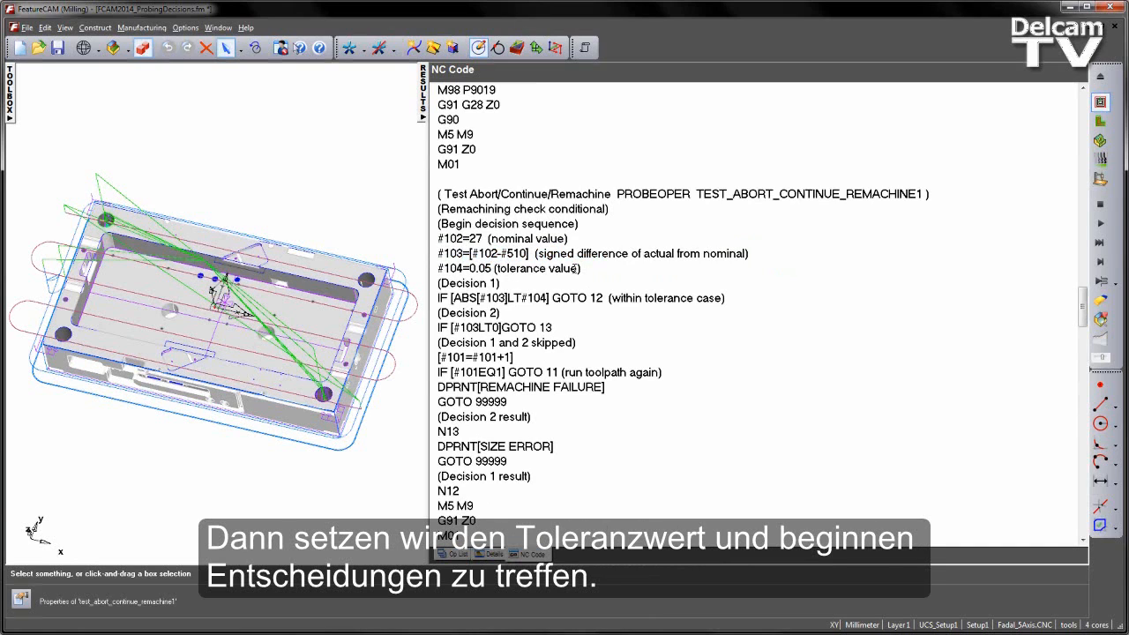
{"action": "scroll", "coordinate": [503, 283], "scroll_direction": "down", "scroll_amount": 1}
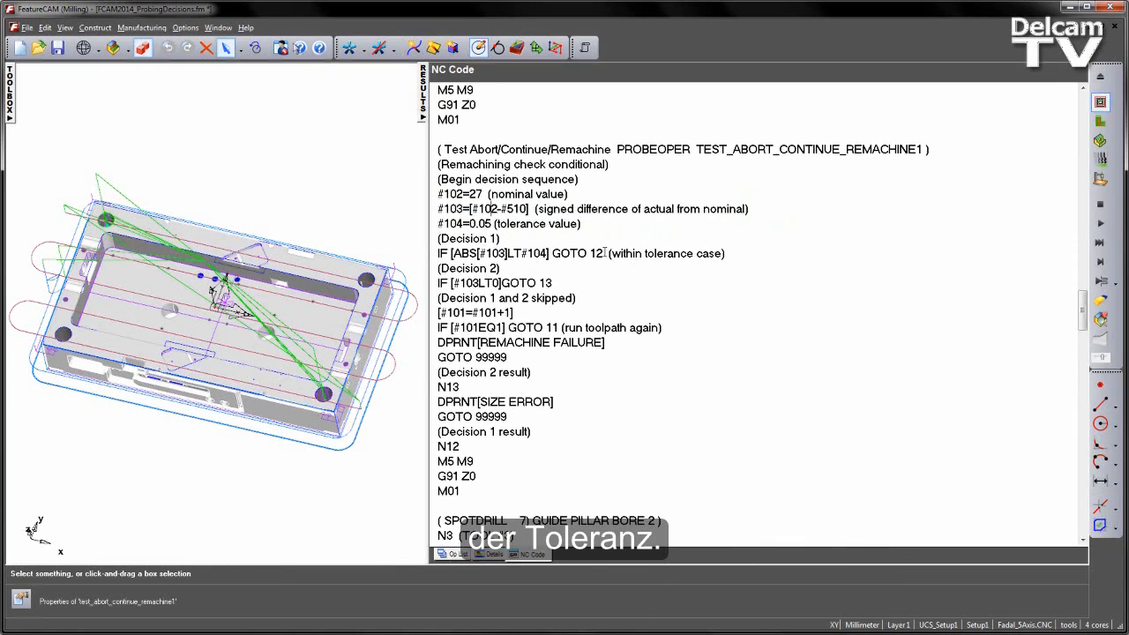
Trace the within-tolerance jump GOTO 12 to label N12 and check the size error lines under N13
{"action": "left_click_drag", "start_coordinate": [605, 253], "coordinate": [553, 254]}
{"action": "scroll", "coordinate": [582, 250], "scroll_direction": "down", "scroll_amount": 1}
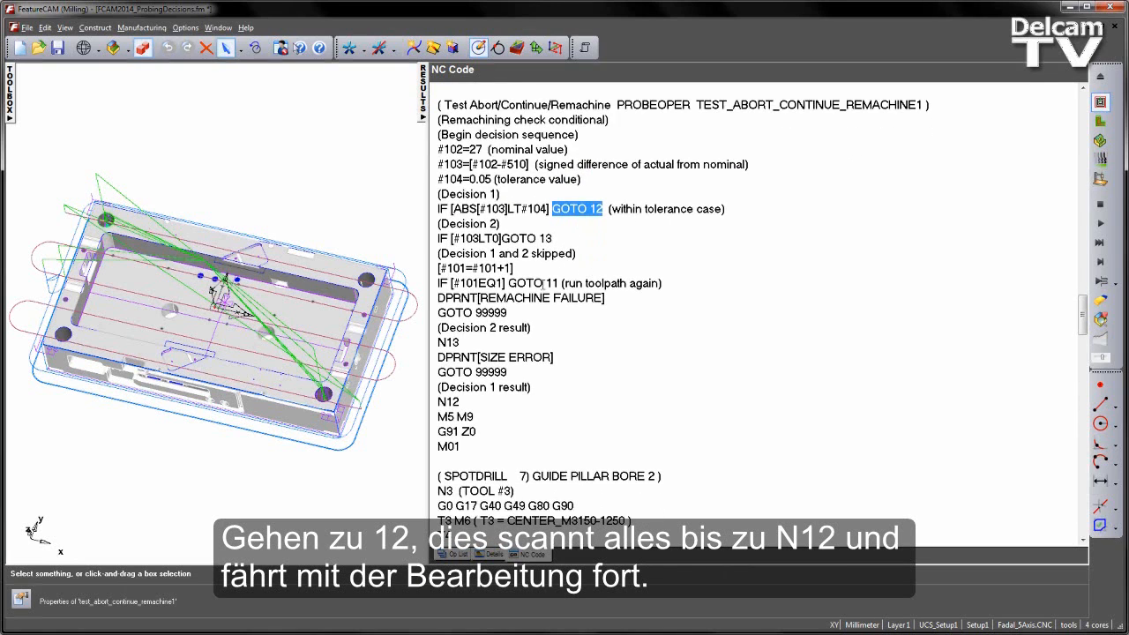
{"action": "left_click_drag", "start_coordinate": [458, 402], "coordinate": [434, 404]}
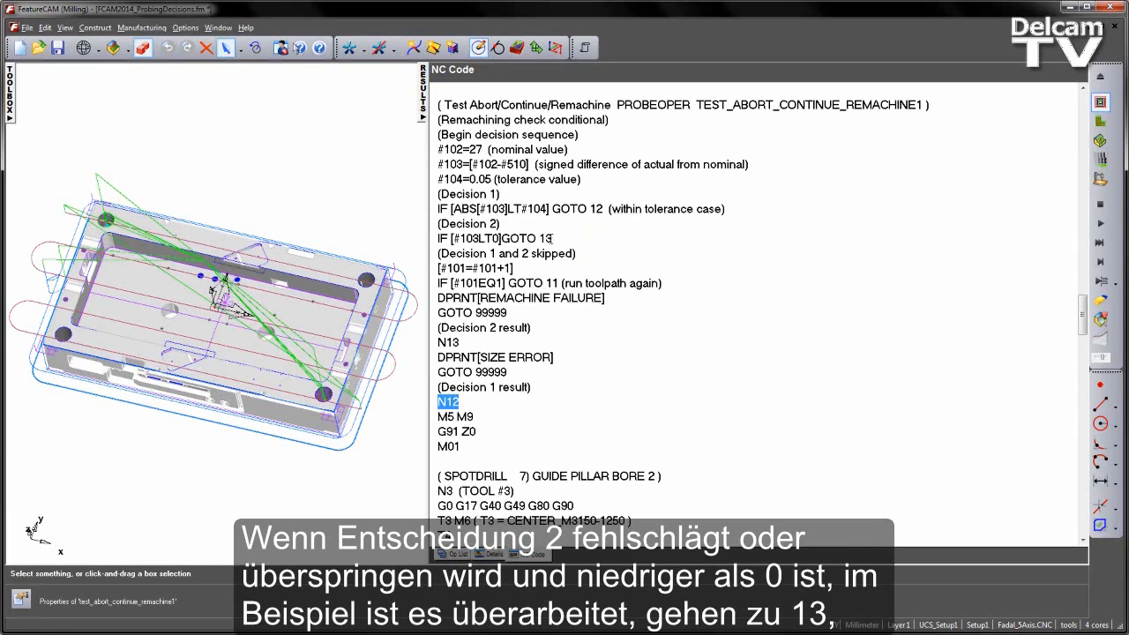
{"action": "left_click_drag", "start_coordinate": [439, 342], "coordinate": [522, 368]}
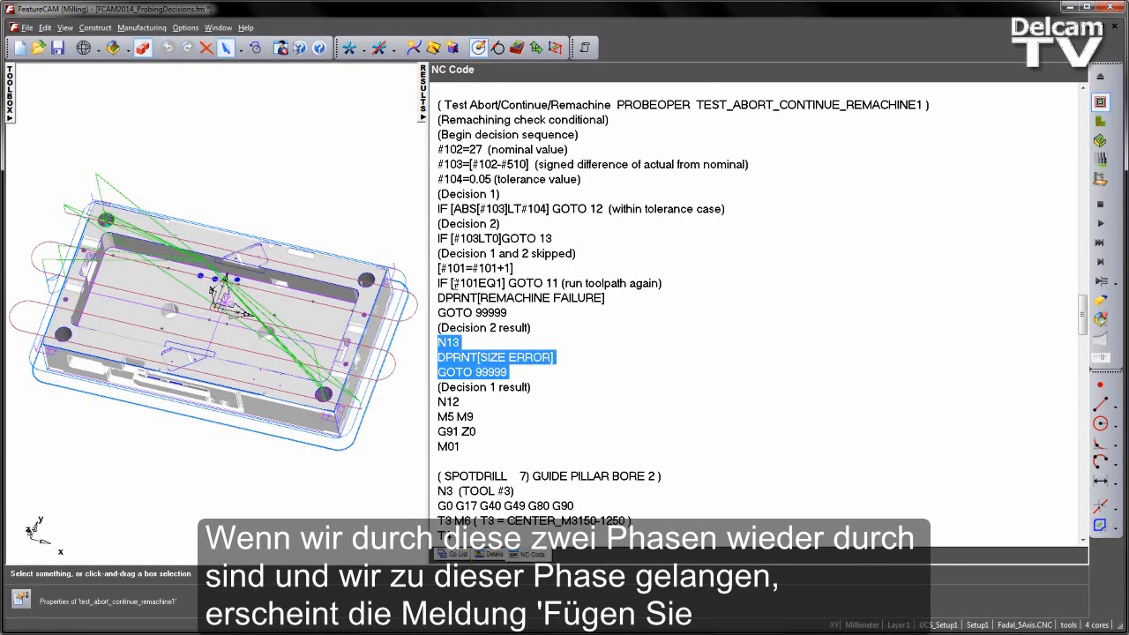
Check the #101EQ1 remachine condition, the REMACHINE FAILURE message line and the GOTO 99999 jump that follows it
{"action": "left_click_drag", "start_coordinate": [453, 283], "coordinate": [503, 283]}
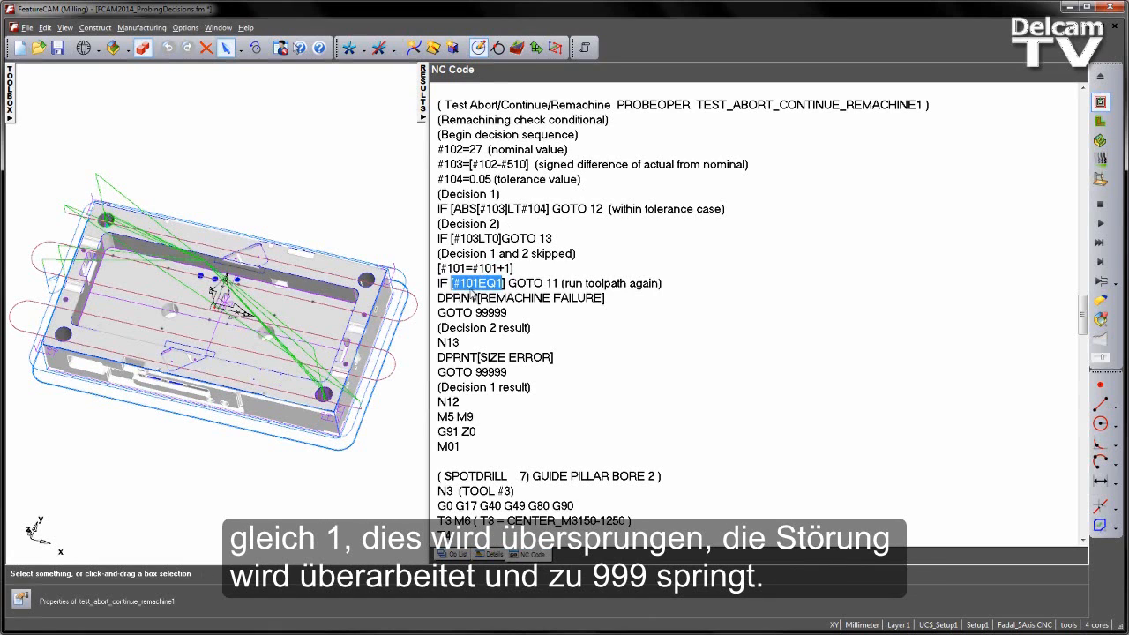
{"action": "left_click_drag", "start_coordinate": [439, 299], "coordinate": [608, 301]}
{"action": "left_click", "coordinate": [532, 312]}
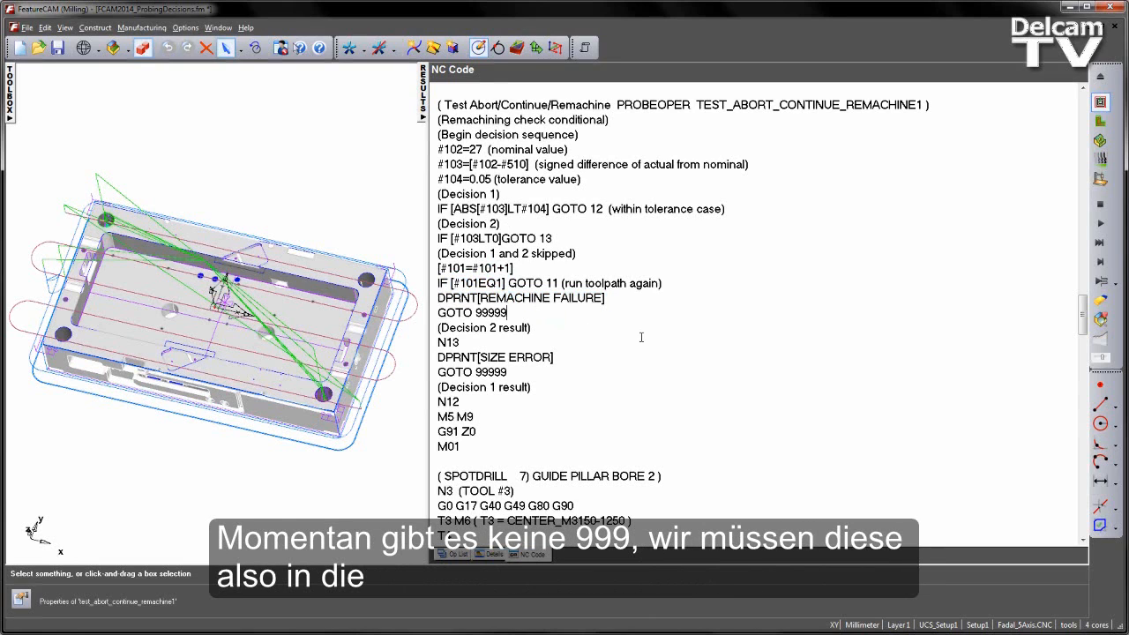
{"action": "left_click", "coordinate": [432, 314], "text": "shift"}
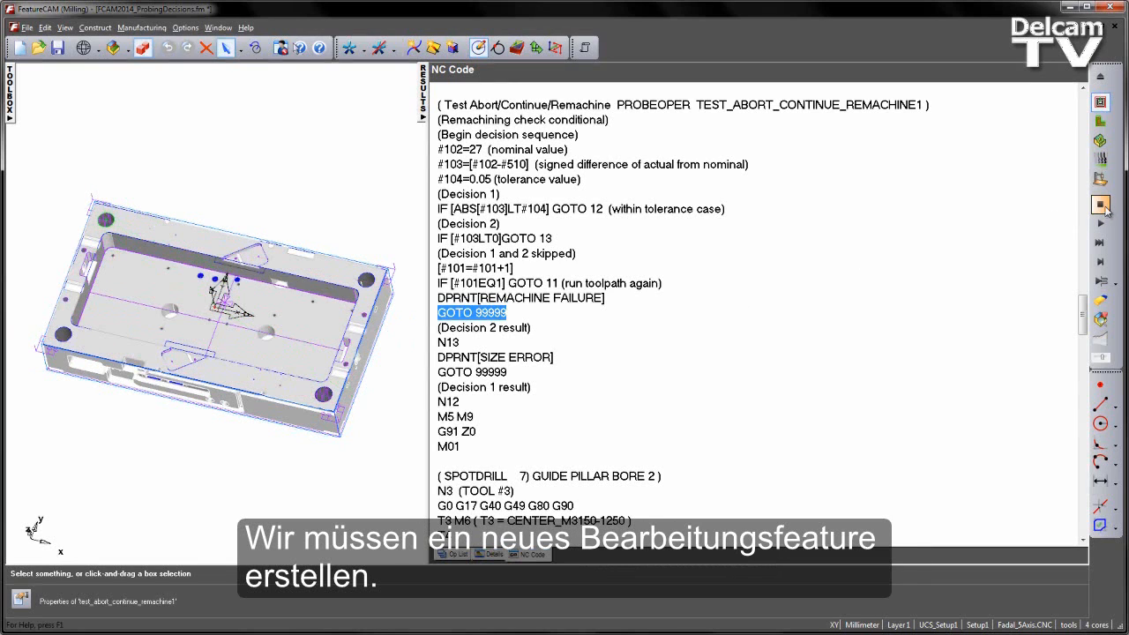
Start a new user-defined feature based on the Test Jump Label macro
{"action": "left_click", "coordinate": [515, 49]}
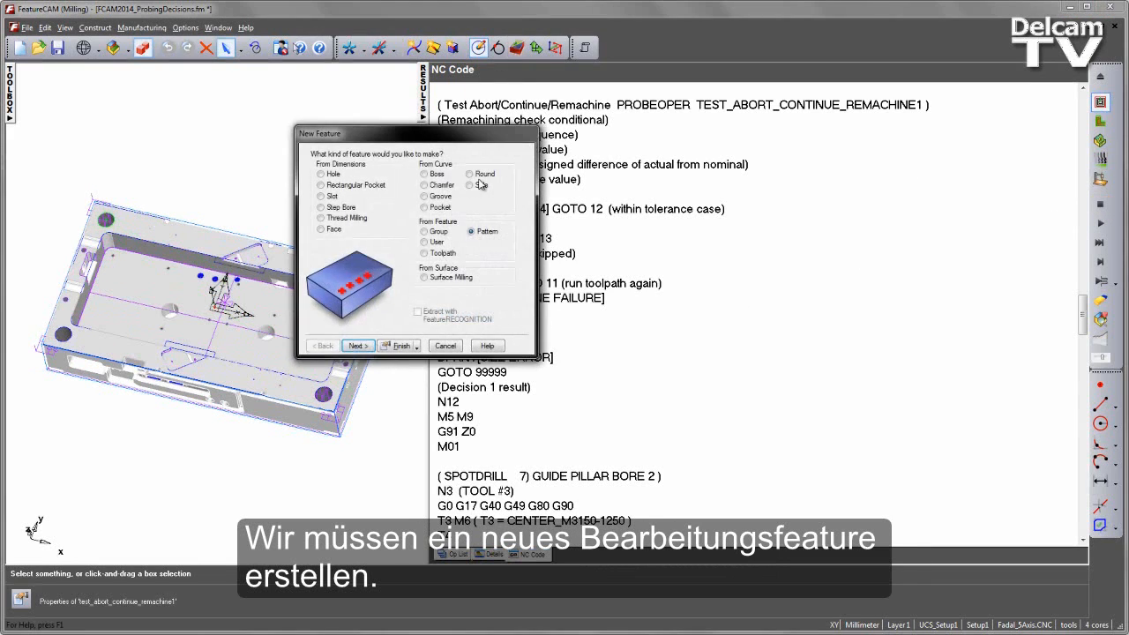
{"action": "left_click", "coordinate": [424, 242]}
{"action": "left_click", "coordinate": [357, 346]}
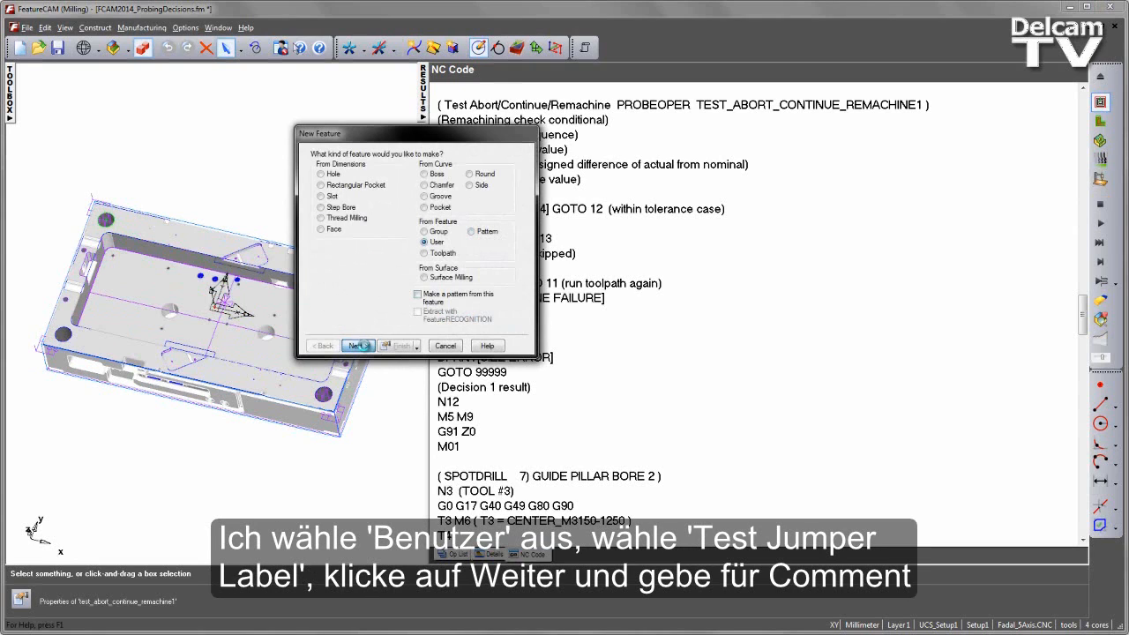
{"action": "left_click", "coordinate": [363, 271]}
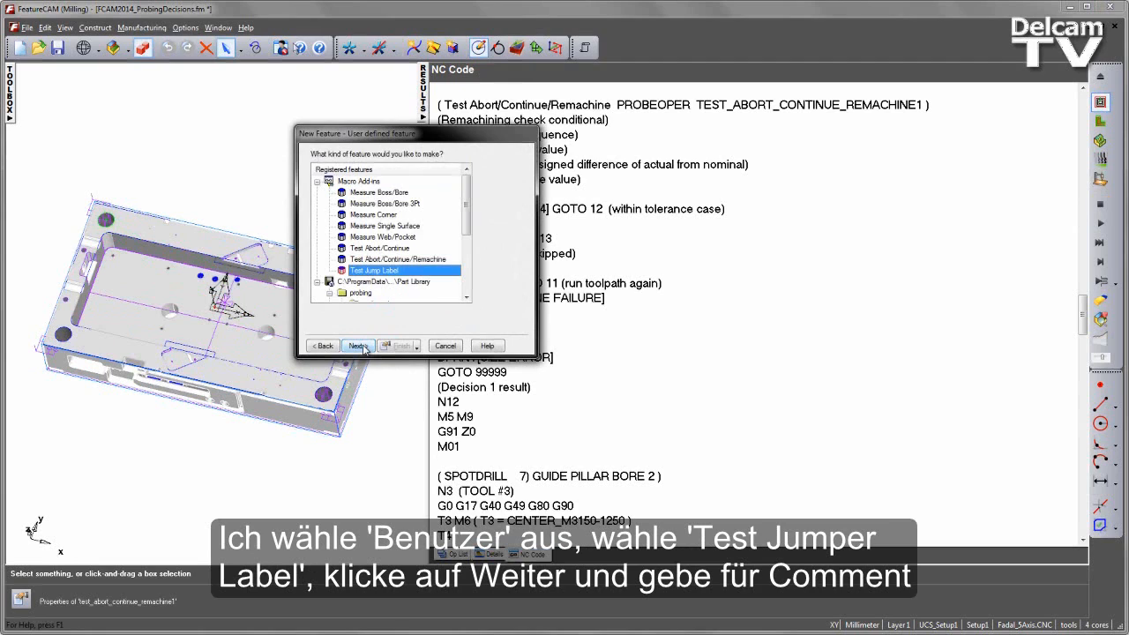
{"action": "left_click", "coordinate": [358, 346]}
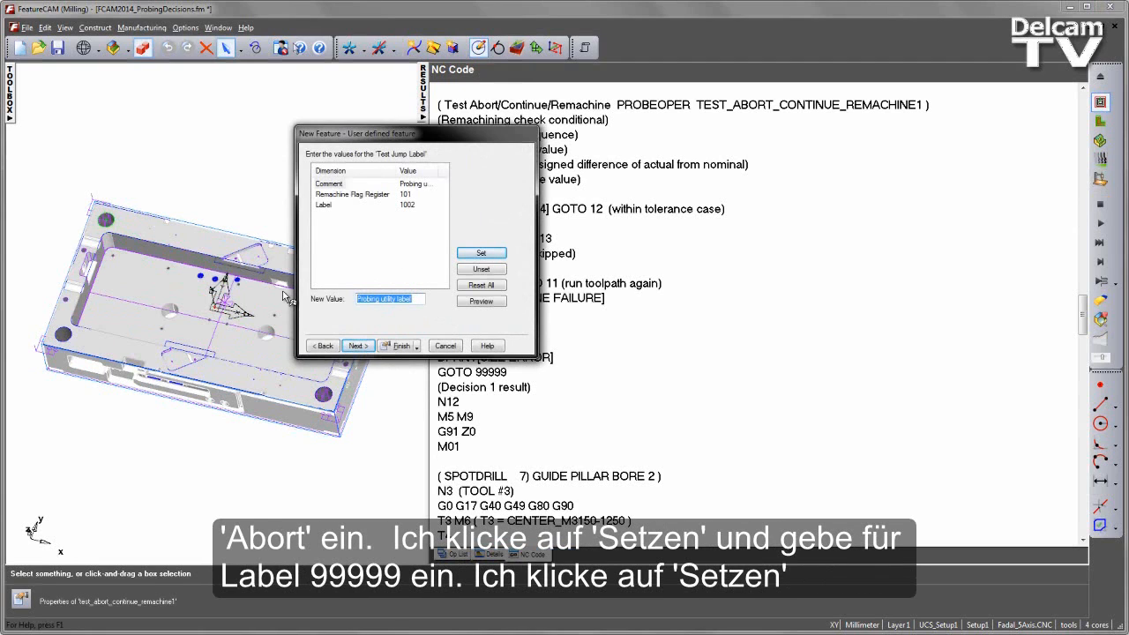
Set the jump label's Comment to Abort and its Label to 99999, and finish creating the feature
{"action": "type", "text": "Abort"}
{"action": "left_click", "coordinate": [481, 257]}
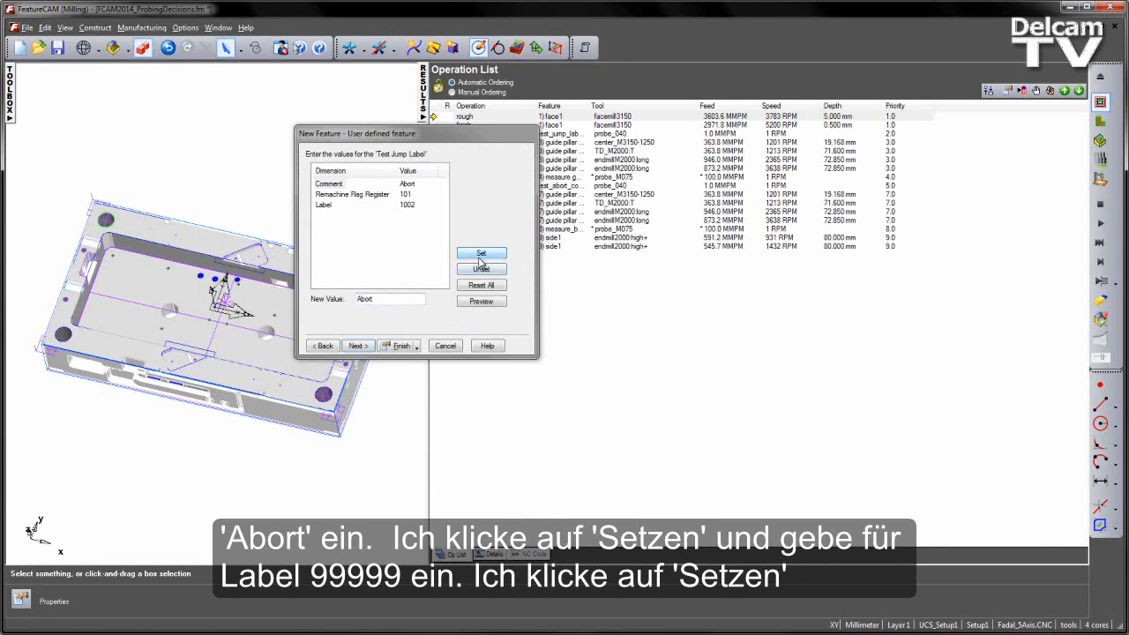
{"action": "left_click", "coordinate": [323, 205]}
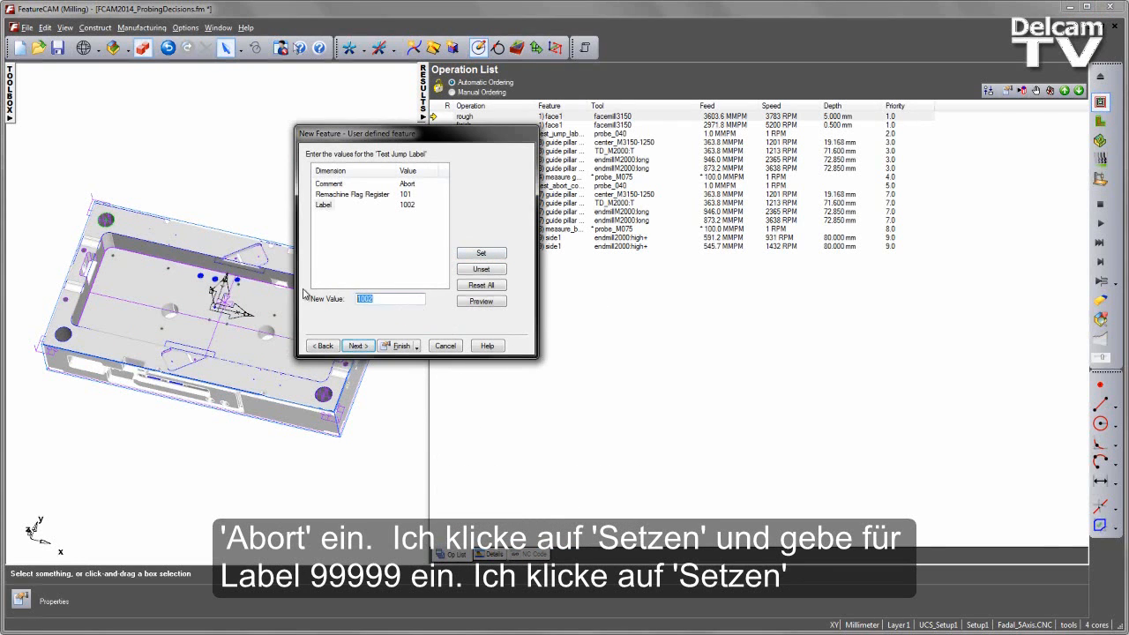
{"action": "type", "text": "99999"}
{"action": "left_click", "coordinate": [478, 256]}
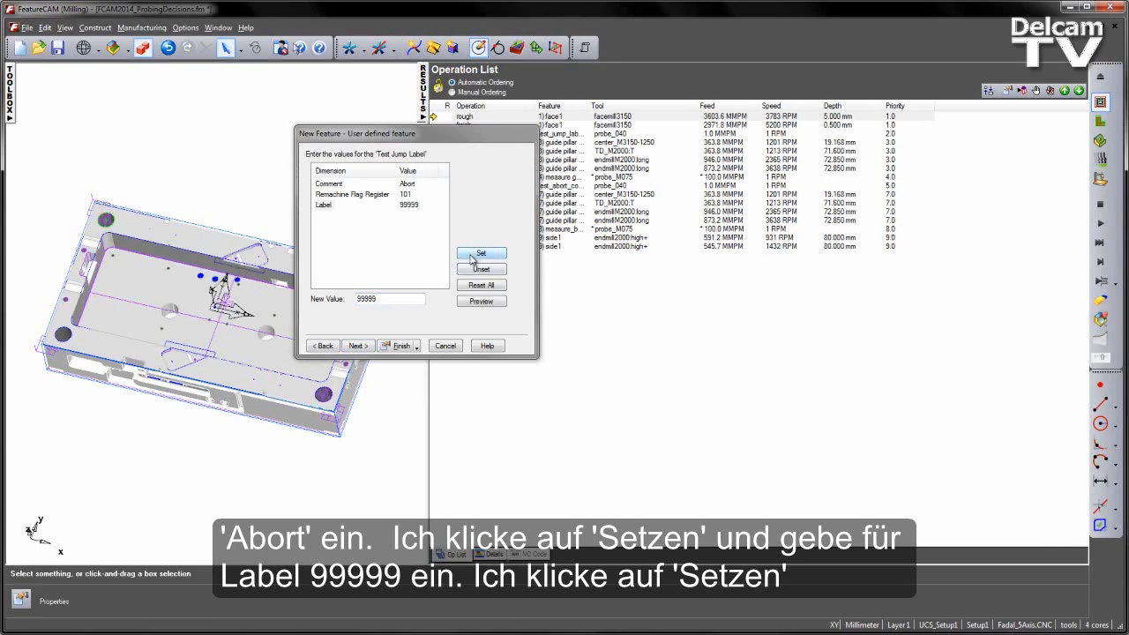
{"action": "left_click", "coordinate": [397, 346]}
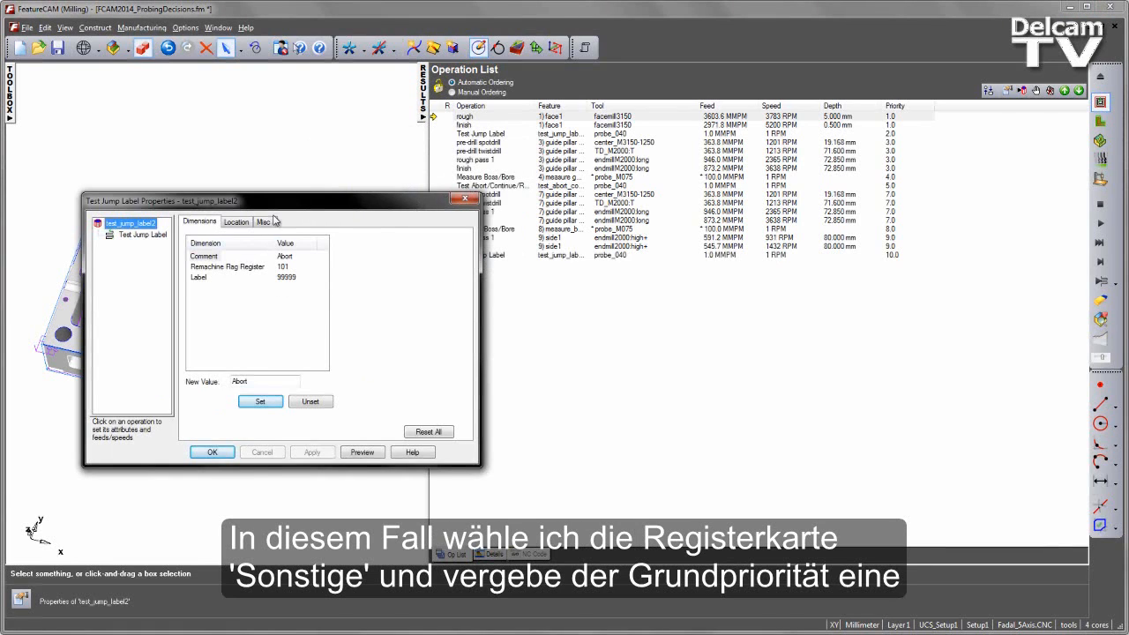
Set the new abort jump label's base priority to 100 and apply the change
{"action": "left_click", "coordinate": [270, 222]}
{"action": "left_click", "coordinate": [227, 260]}
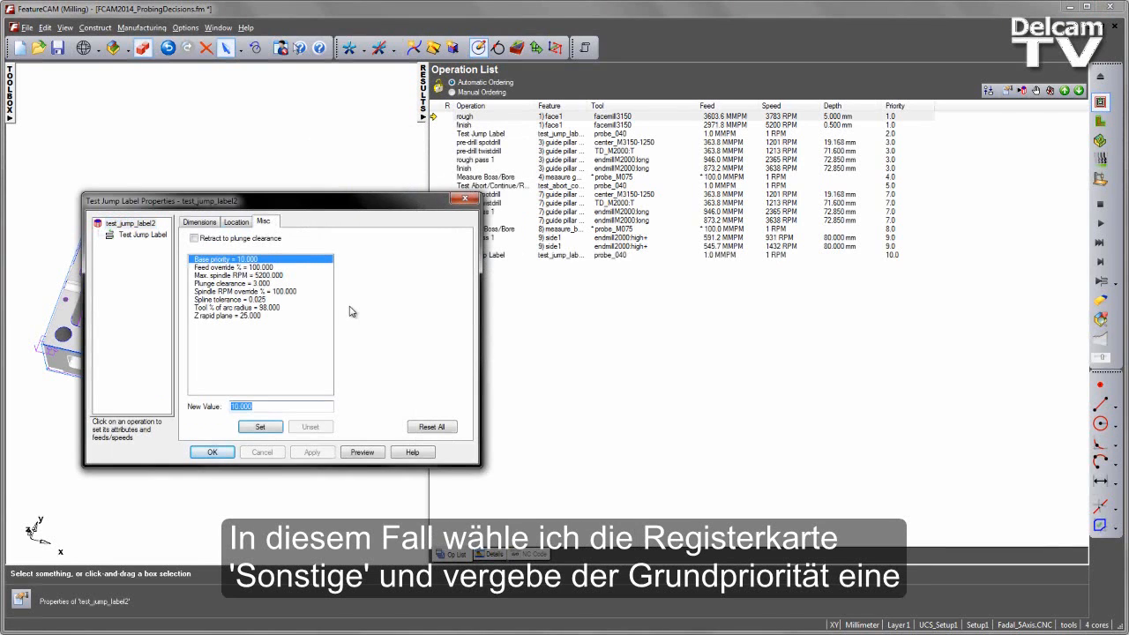
{"action": "type", "text": "1"}
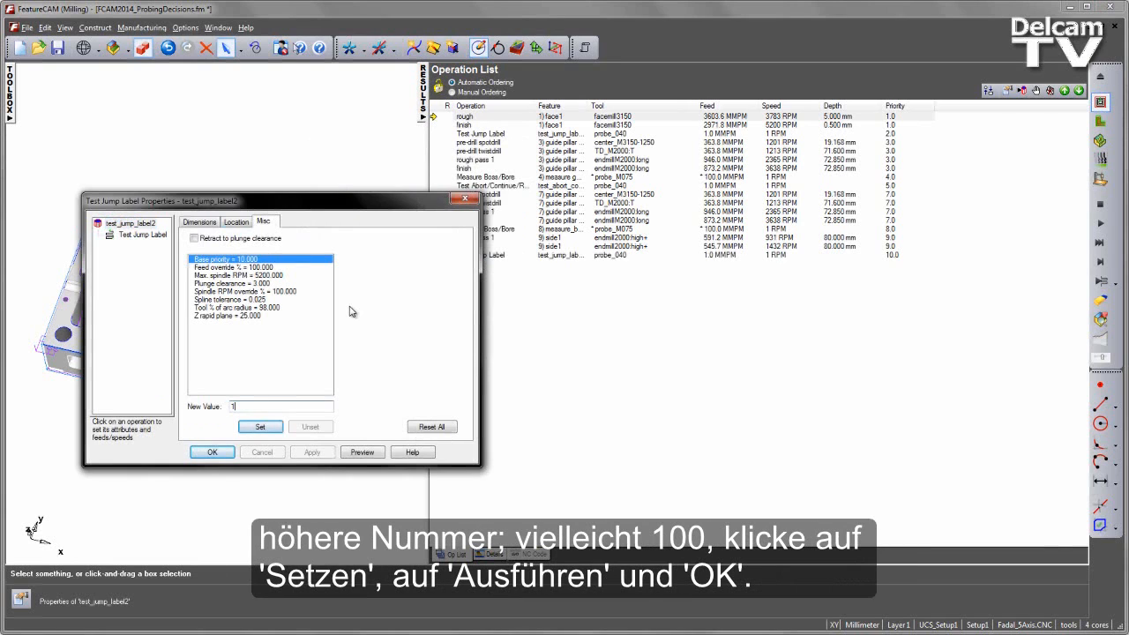
{"action": "type", "text": "00"}
{"action": "left_click", "coordinate": [273, 426]}
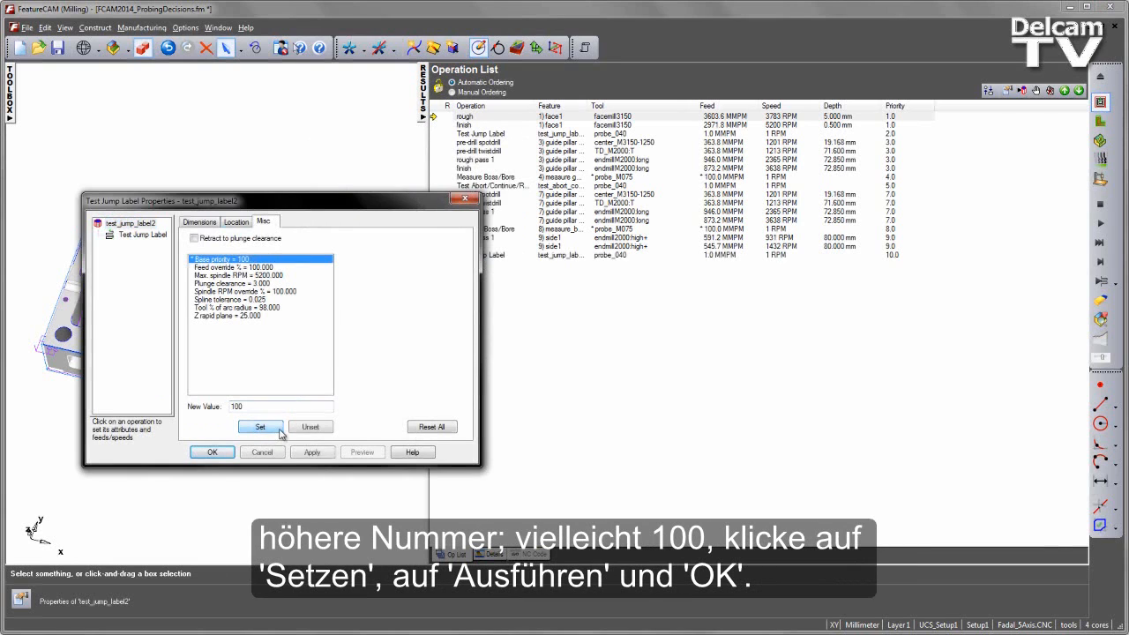
{"action": "left_click", "coordinate": [312, 452]}
{"action": "left_click", "coordinate": [212, 452]}
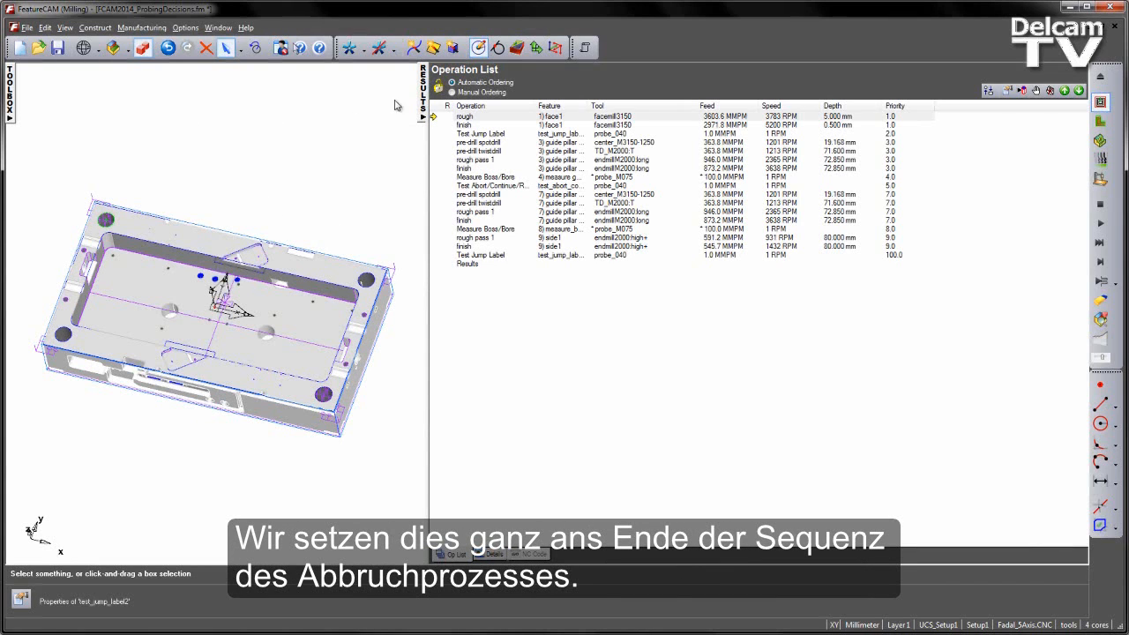
Show the part's feature tree and select test_jump_label2 at the end of Setup1 to check its position
{"action": "left_click", "coordinate": [424, 95]}
{"action": "left_click", "coordinate": [10, 97]}
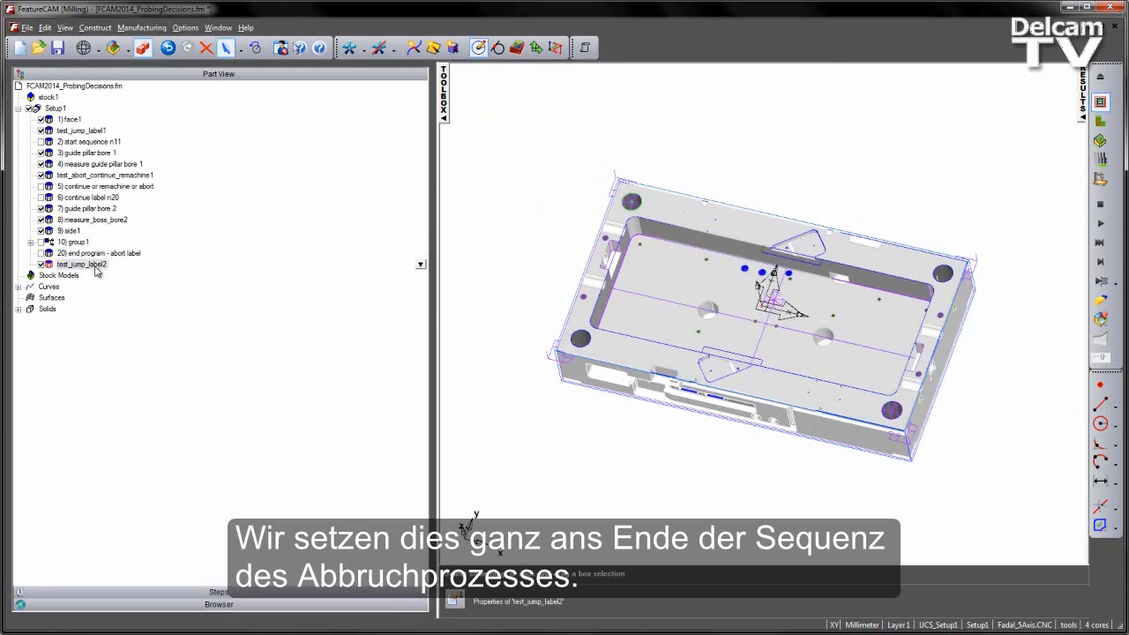
{"action": "left_click", "coordinate": [97, 254]}
{"action": "left_click", "coordinate": [88, 265]}
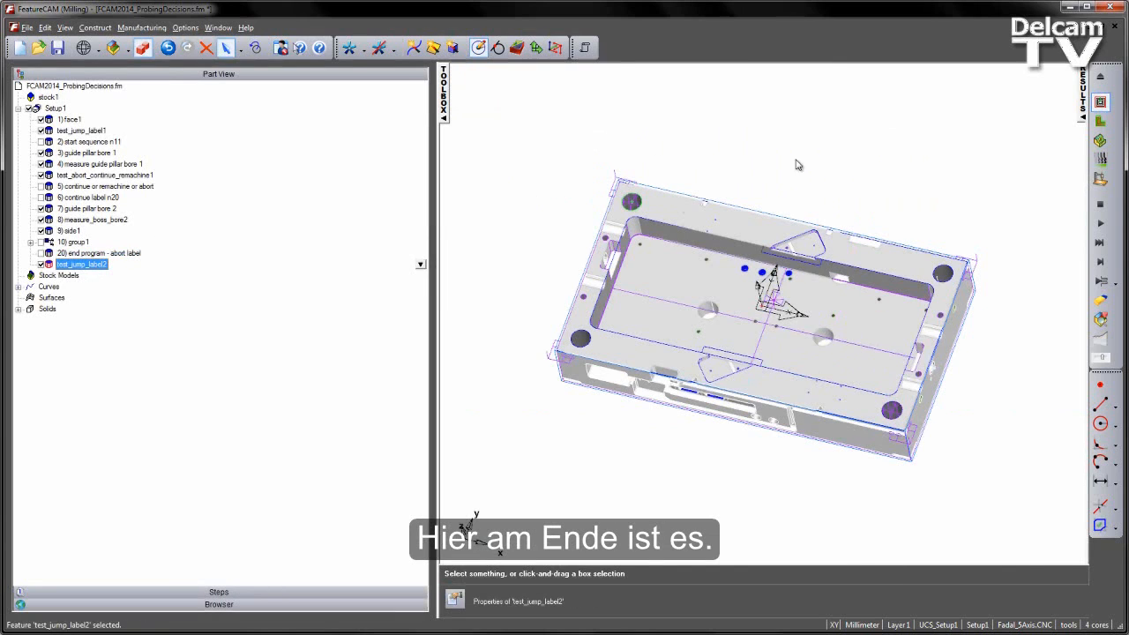
Rerun the centerline simulation of the whole setup and display the regenerated NC code
{"action": "left_click", "coordinate": [442, 105]}
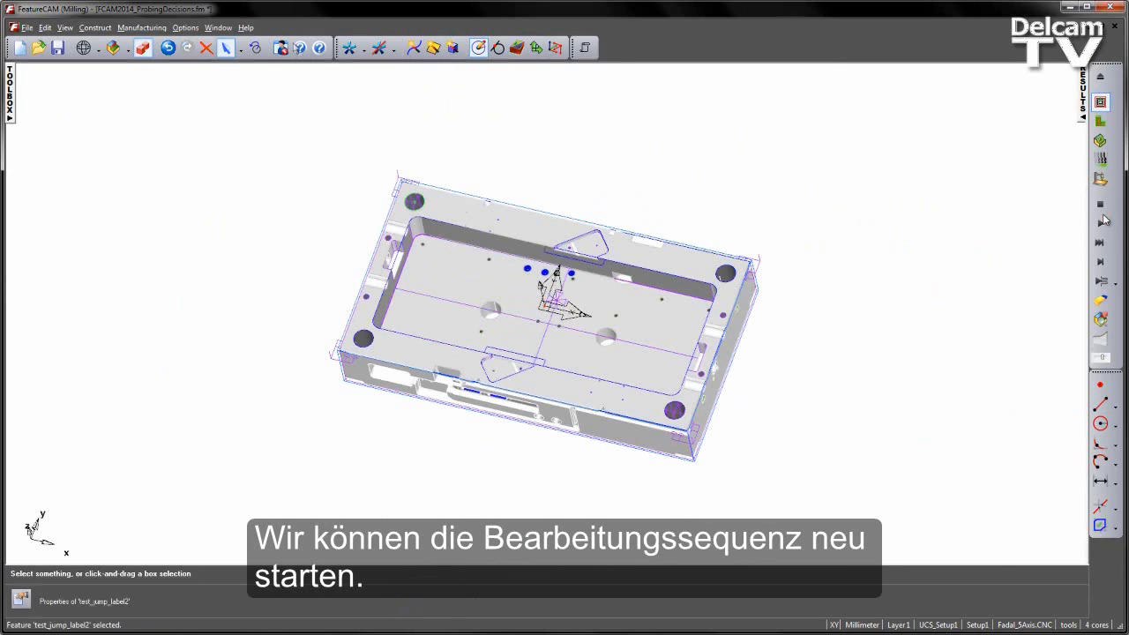
{"action": "left_click", "coordinate": [1101, 223]}
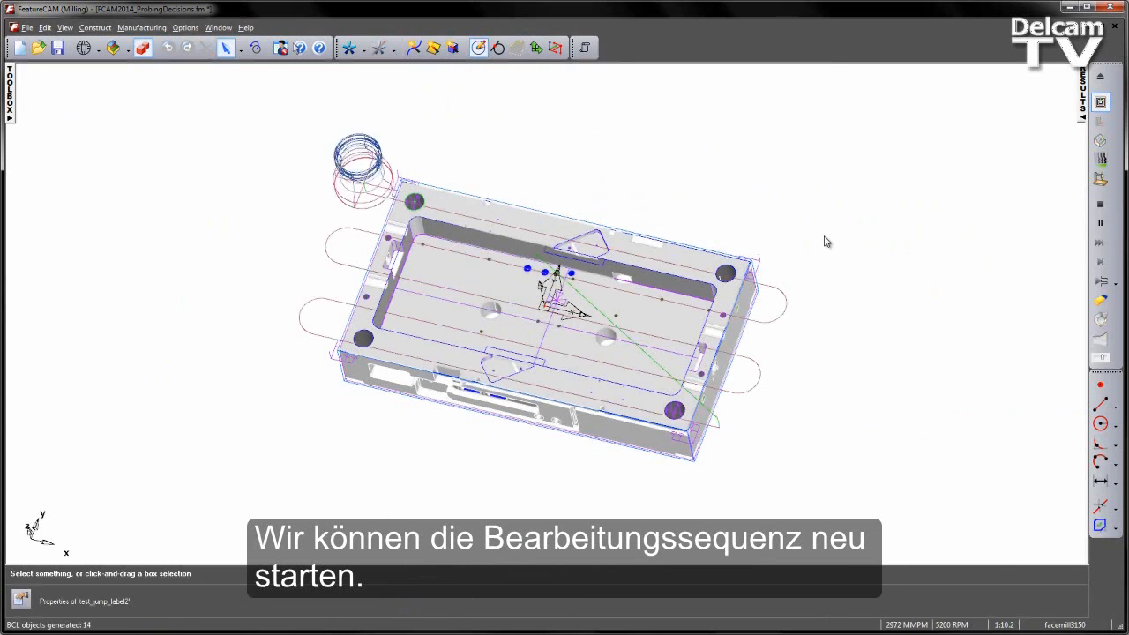
{"action": "left_click", "coordinate": [1085, 105]}
{"action": "left_click", "coordinate": [531, 554]}
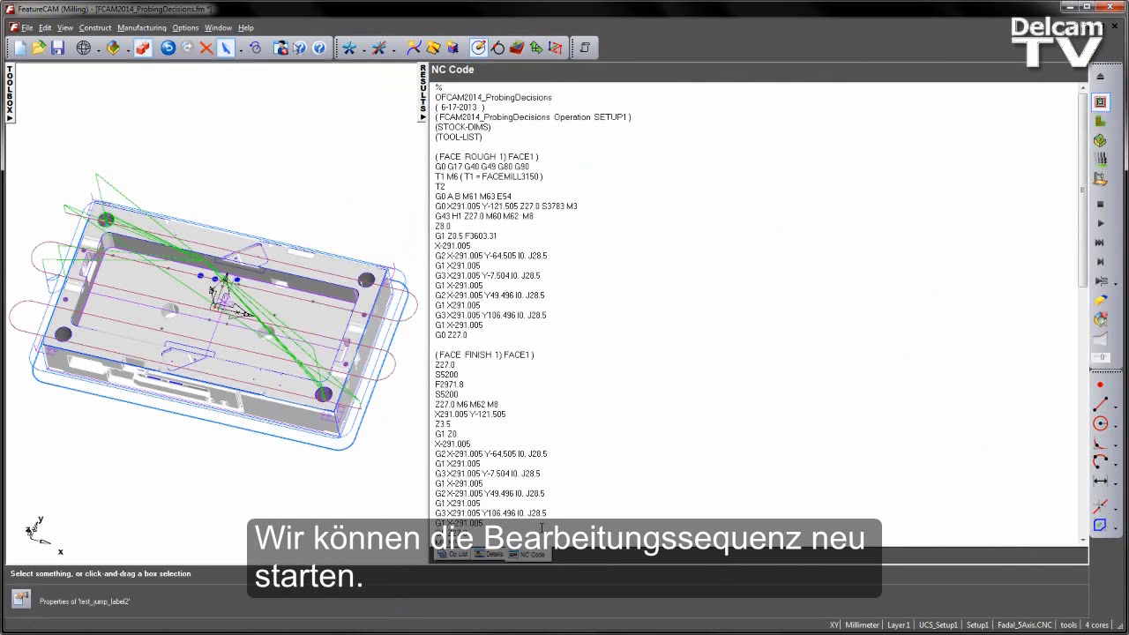
Examine the TEST_JUMP_LABEL2 abort block with N99999 at the end of the NC program, and close the results
{"action": "scroll", "coordinate": [829, 237], "scroll_direction": "down", "scroll_amount": 7}
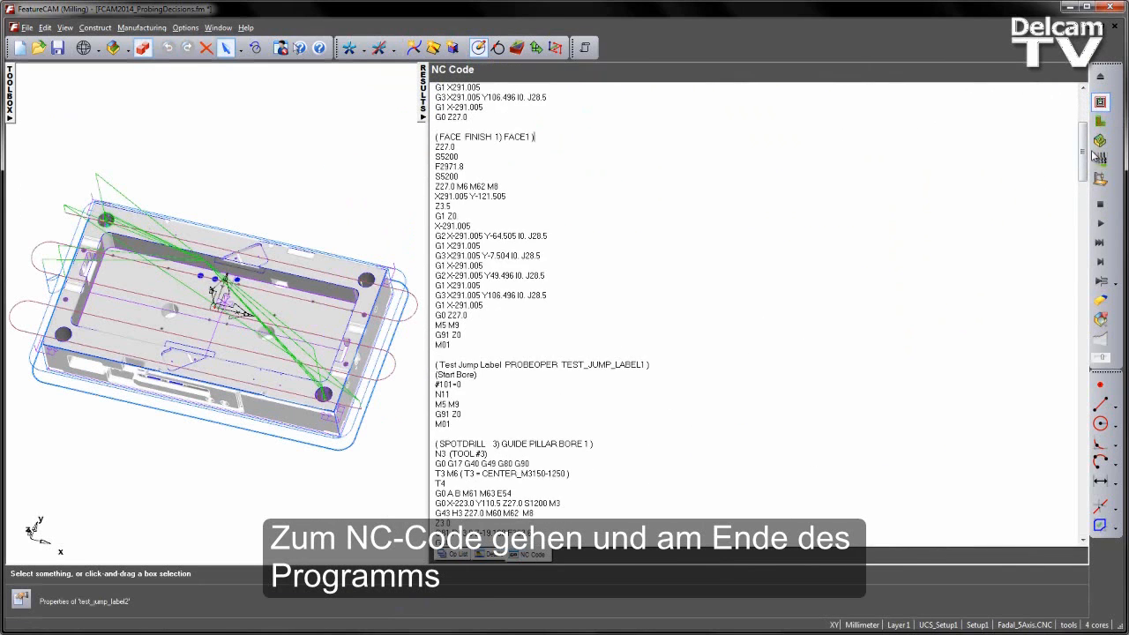
{"action": "left_click_drag", "start_coordinate": [1084, 150], "coordinate": [1037, 528]}
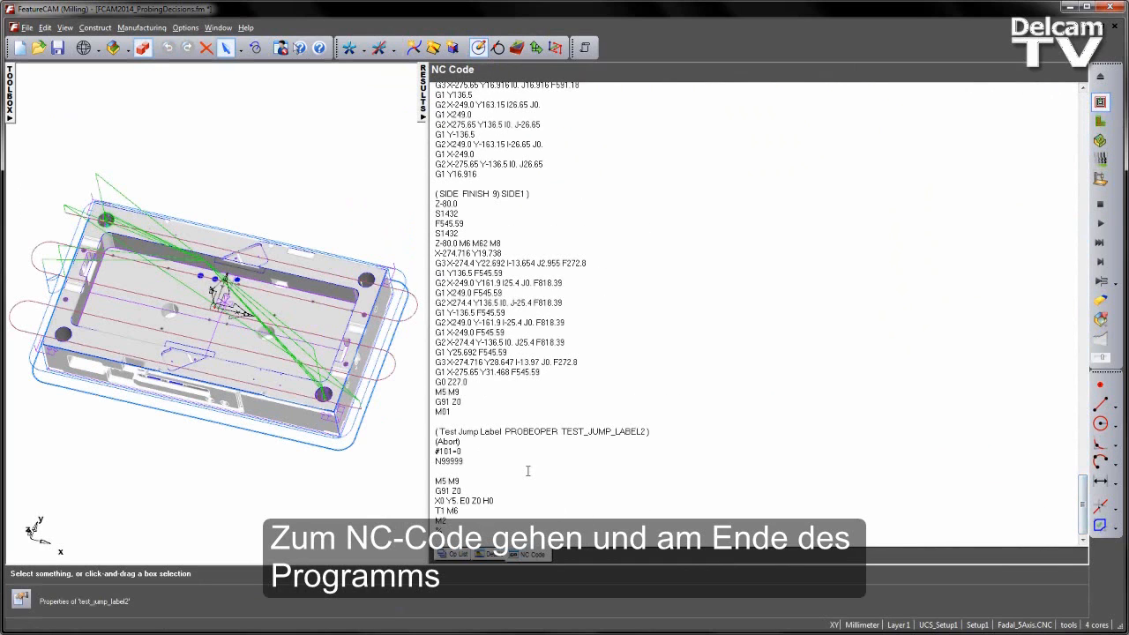
{"action": "left_click_drag", "start_coordinate": [465, 461], "coordinate": [417, 429]}
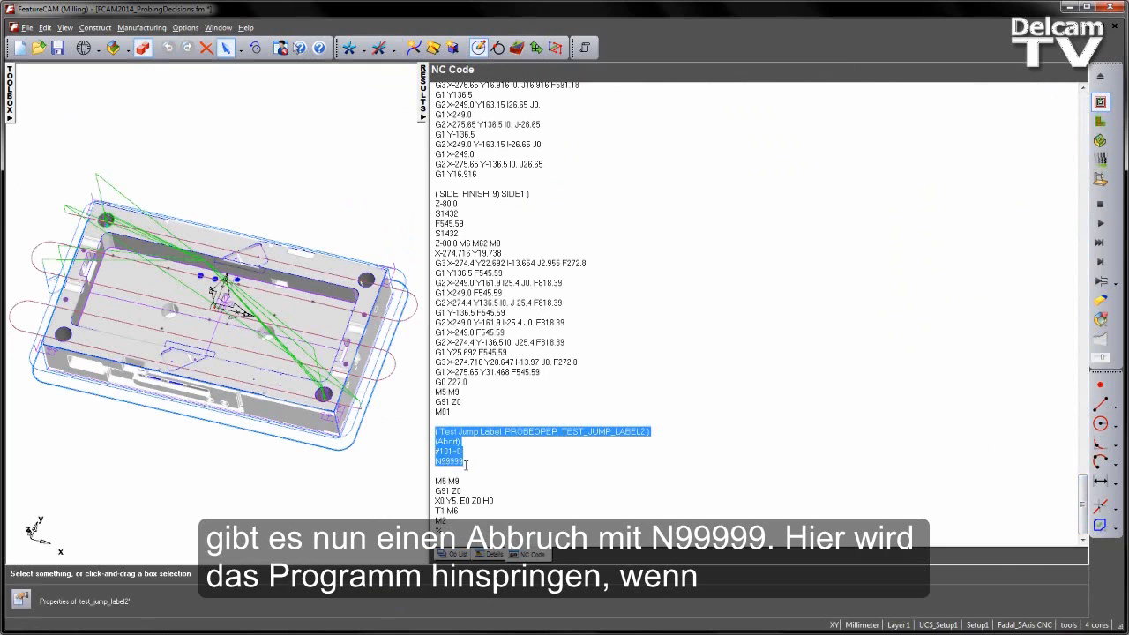
{"action": "left_click_drag", "start_coordinate": [475, 465], "coordinate": [433, 461]}
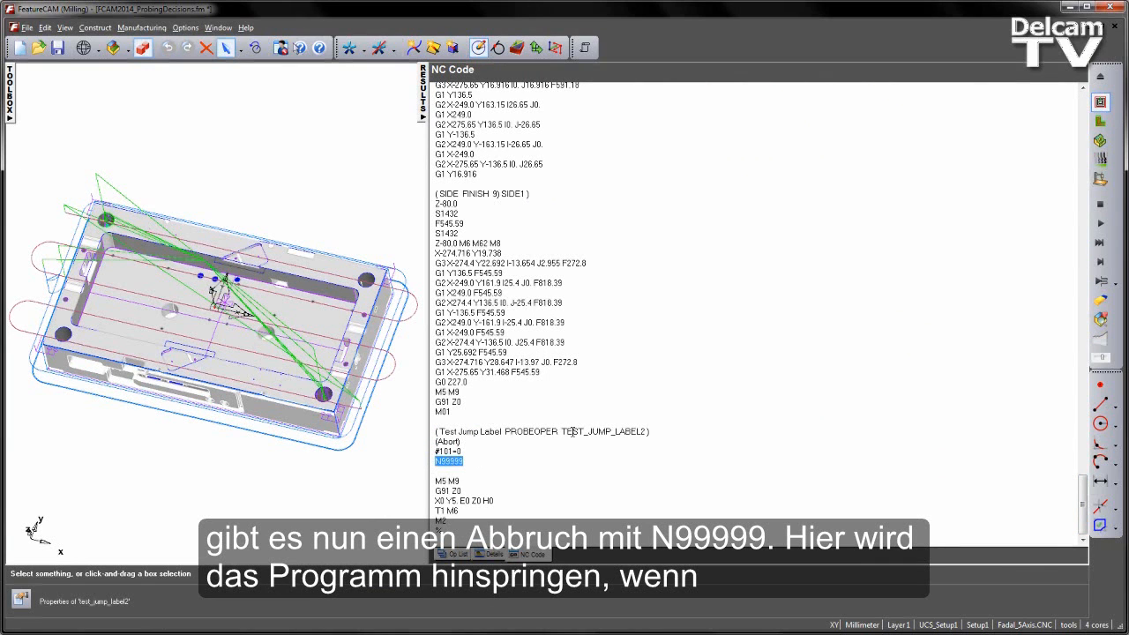
{"action": "scroll", "coordinate": [602, 415], "scroll_direction": "down", "scroll_amount": 1}
{"action": "scroll", "coordinate": [603, 416], "scroll_direction": "up", "scroll_amount": 2}
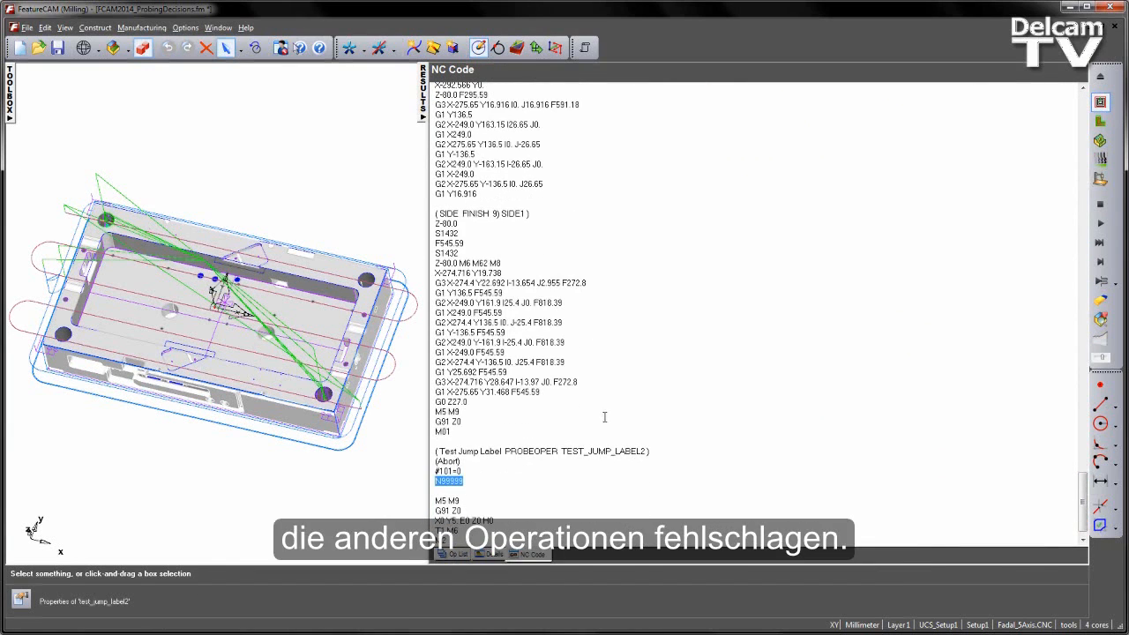
{"action": "left_click", "coordinate": [423, 117]}
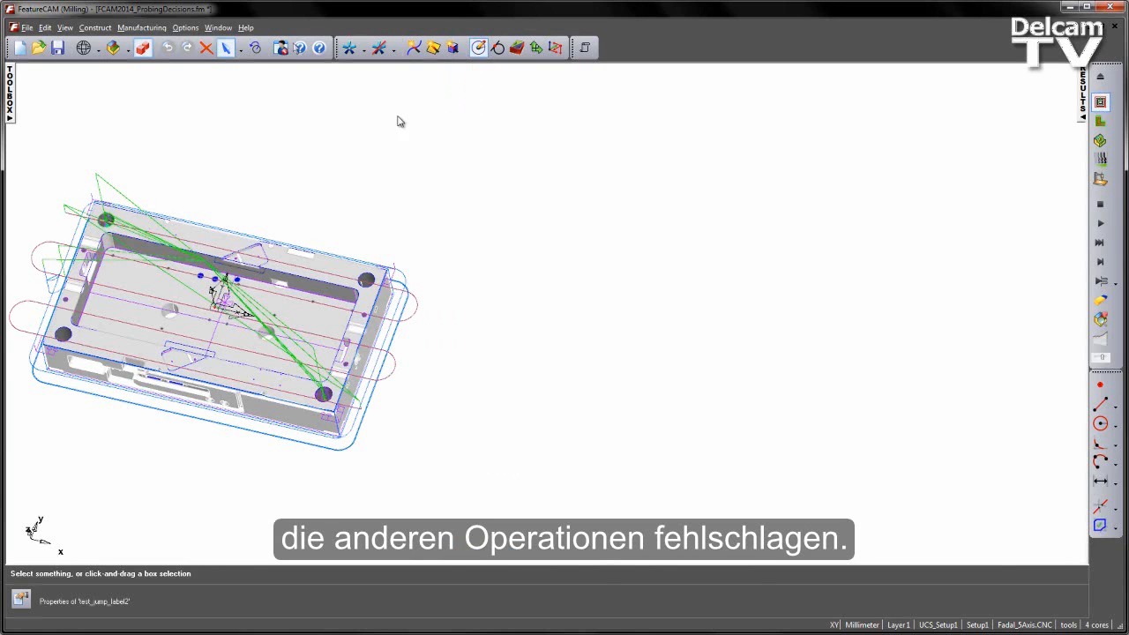
Enable group1 and continue label n20 in Setup1's feature tree, keeping the old end program - abort label feature disabled
{"action": "left_click", "coordinate": [10, 97]}
{"action": "middle_click_drag", "start_coordinate": [638, 298], "coordinate": [653, 272]}
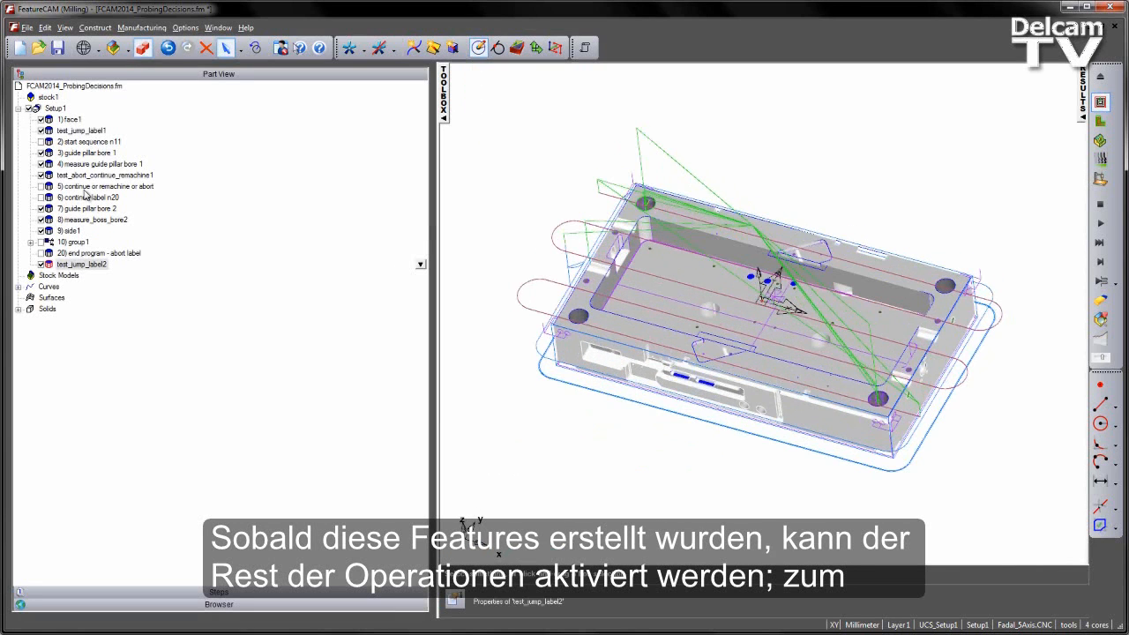
{"action": "left_click", "coordinate": [40, 253]}
{"action": "left_click", "coordinate": [59, 254]}
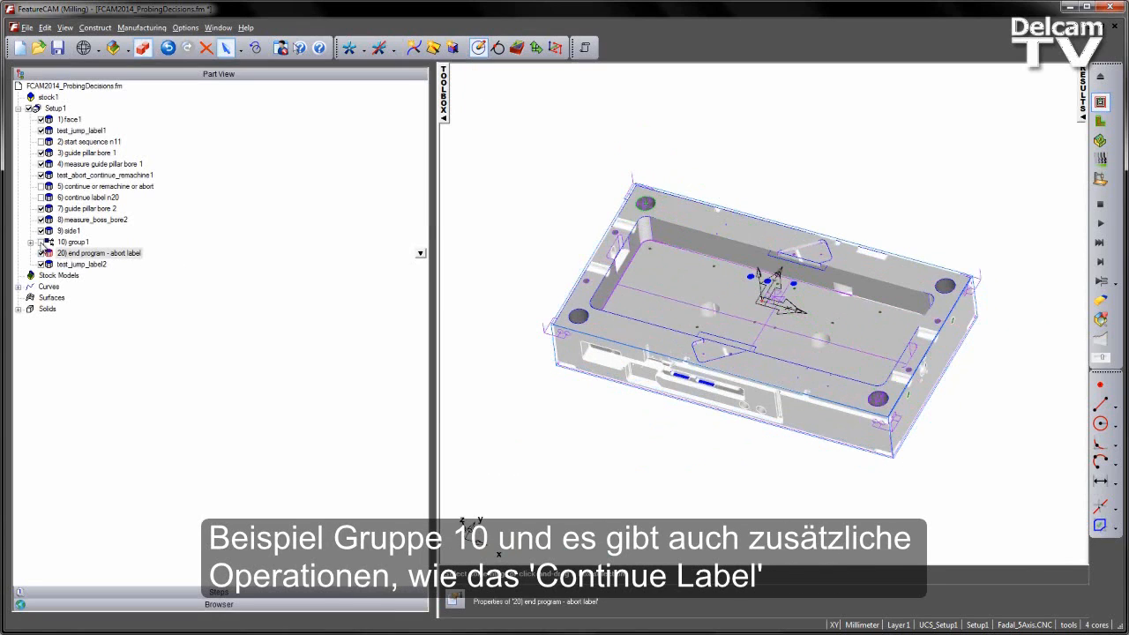
{"action": "left_click", "coordinate": [41, 253]}
{"action": "left_click", "coordinate": [129, 255]}
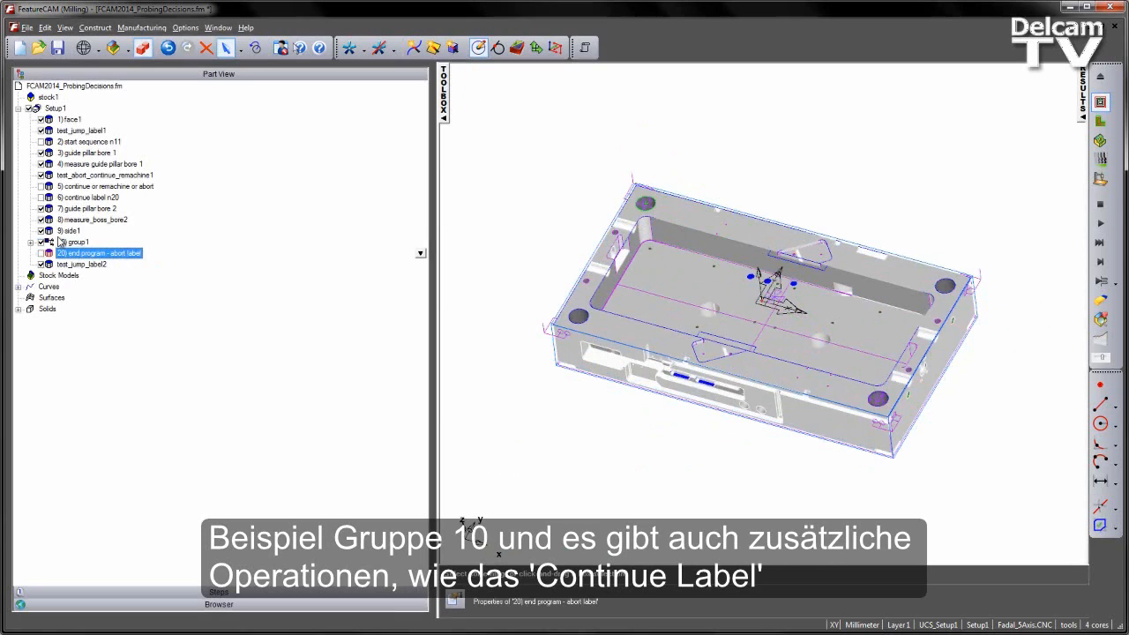
{"action": "left_click", "coordinate": [48, 197]}
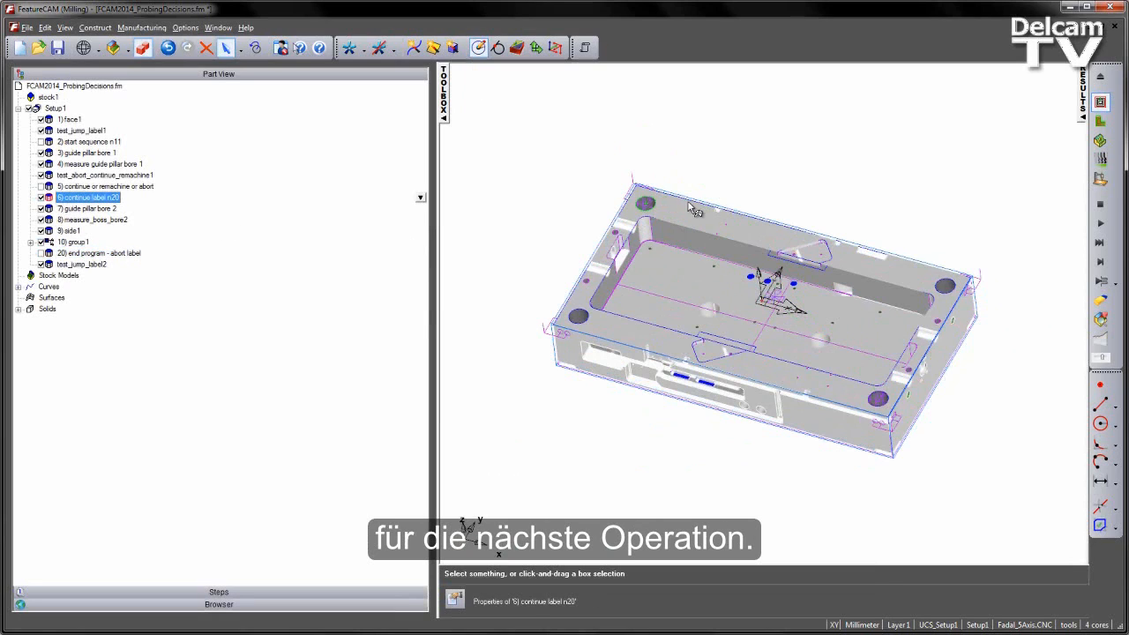
Run a 3D simulation of all enabled operations and inspect the machined part
{"action": "left_click", "coordinate": [1101, 141]}
{"action": "left_click", "coordinate": [1101, 223]}
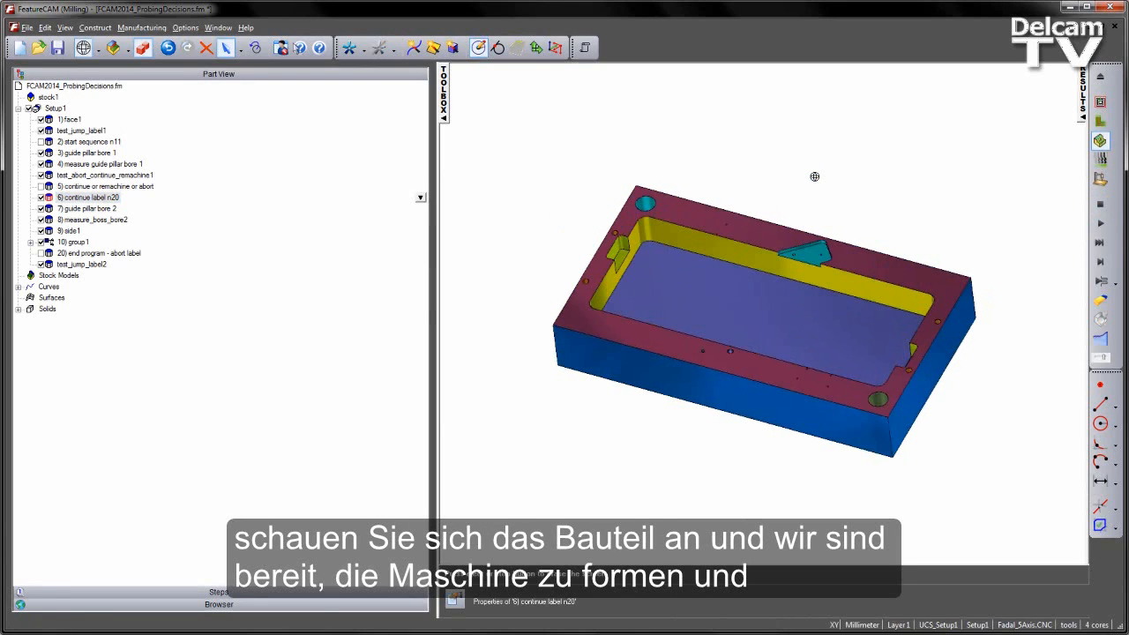
{"action": "left_click_drag", "start_coordinate": [742, 192], "coordinate": [745, 238]}
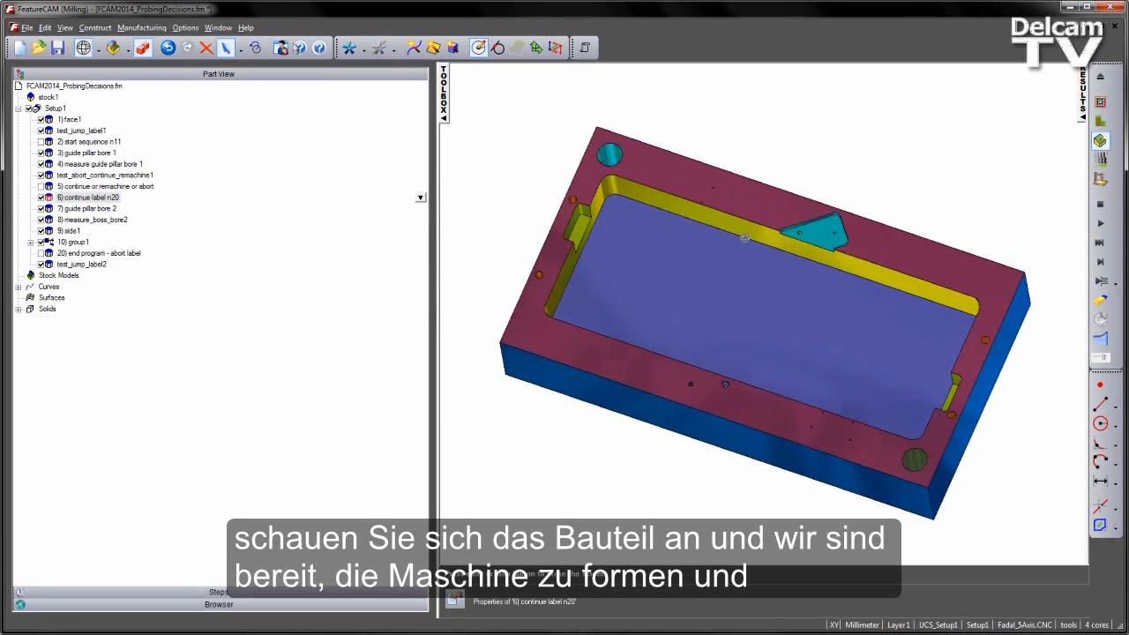